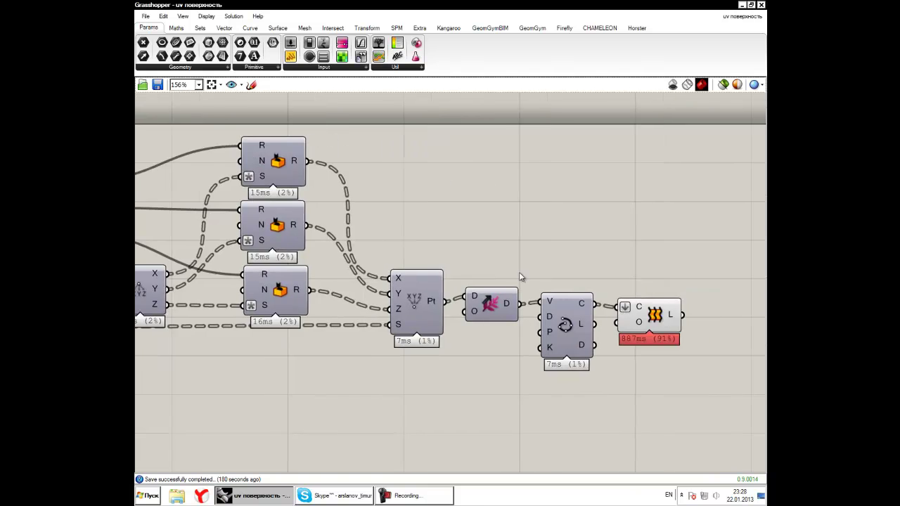
# Restore the Grasshopper and Rhino windows side by side and start a new empty Grasshopper definition
pyautogui.moveTo(410, 287); pyautogui.dragTo(602, 293, button='right')
pyautogui.moveTo(375, 269); pyautogui.dragTo(610, 281, button='right')
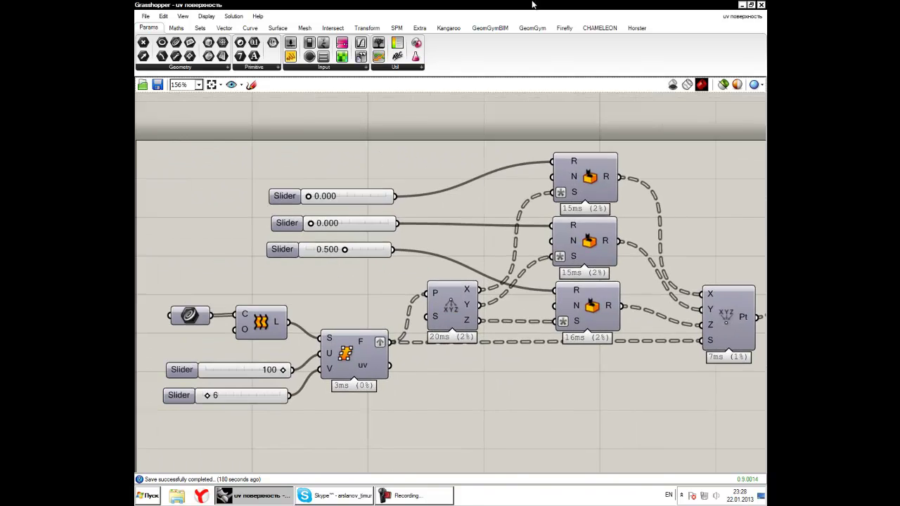
pyautogui.doubleClick(524, 7)
pyautogui.doubleClick(360, 5)
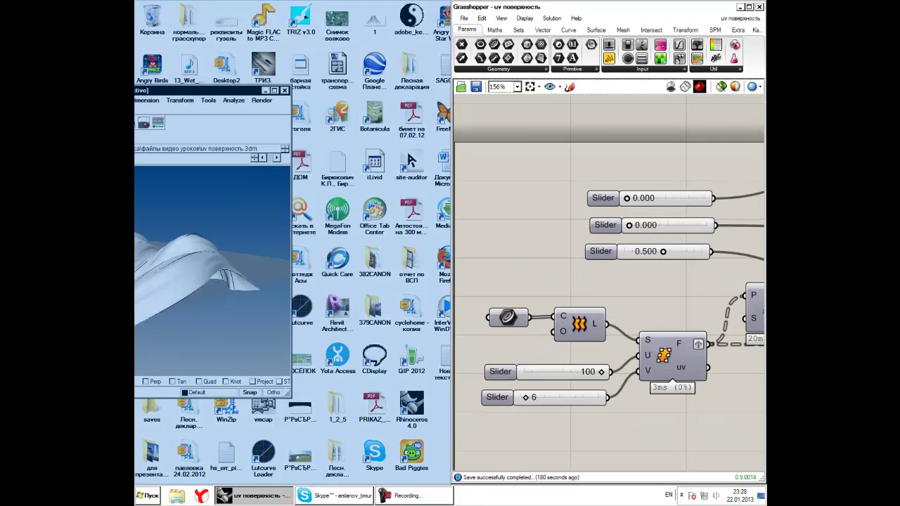
pyautogui.click(464, 18)
pyautogui.click(468, 32)
# Add a Loft component to the empty canvas
pyautogui.moveTo(233, 254); pyautogui.dragTo(268, 233, button='right')
pyautogui.scroll(-3, 269, 238)
pyautogui.moveTo(273, 272); pyautogui.dragTo(318, 266, button='right')
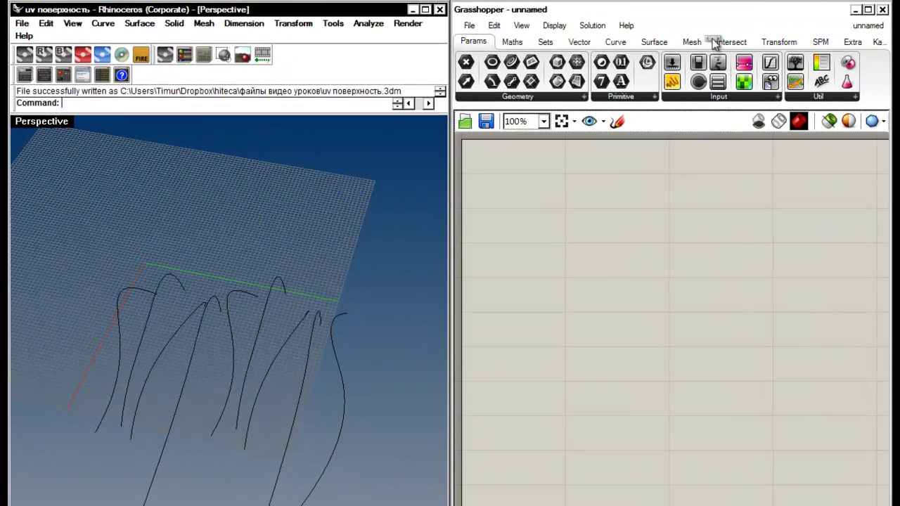
pyautogui.click(654, 42)
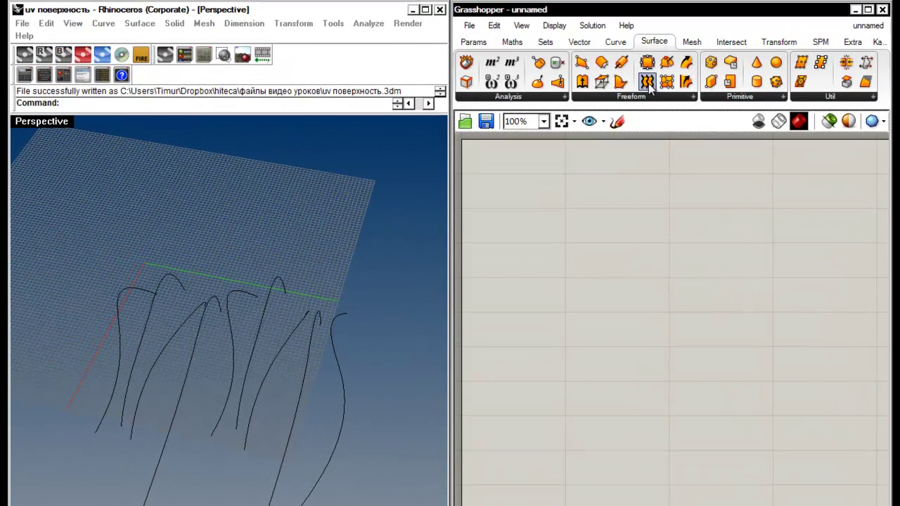
pyautogui.moveTo(647, 83); pyautogui.dragTo(696, 228)
pyautogui.moveTo(183, 366); pyautogui.dragTo(169, 390, button='right')
pyautogui.moveTo(351, 494); pyautogui.dragTo(105, 295)
pyautogui.click(316, 380)
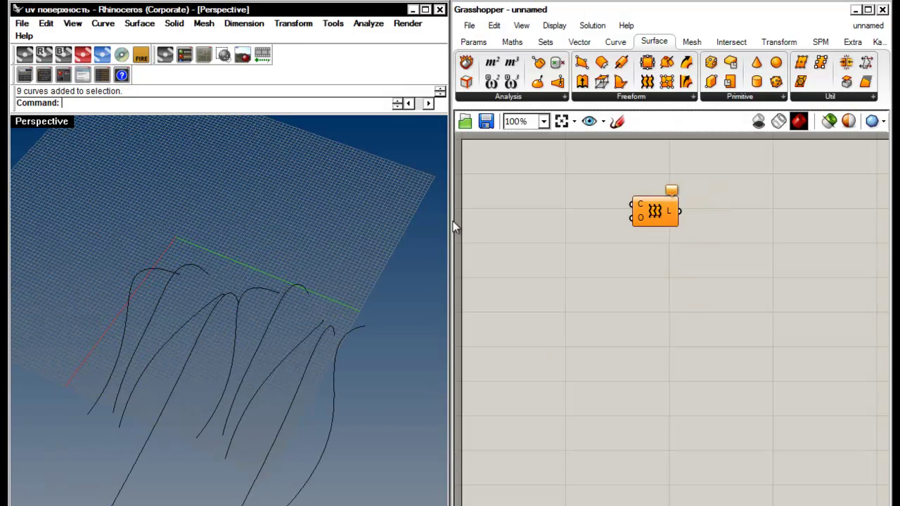
# Add a Curve parameter beside the Loft component and reference the nine section curves from the Rhino model in order
pyautogui.click(544, 42)
pyautogui.click(615, 42)
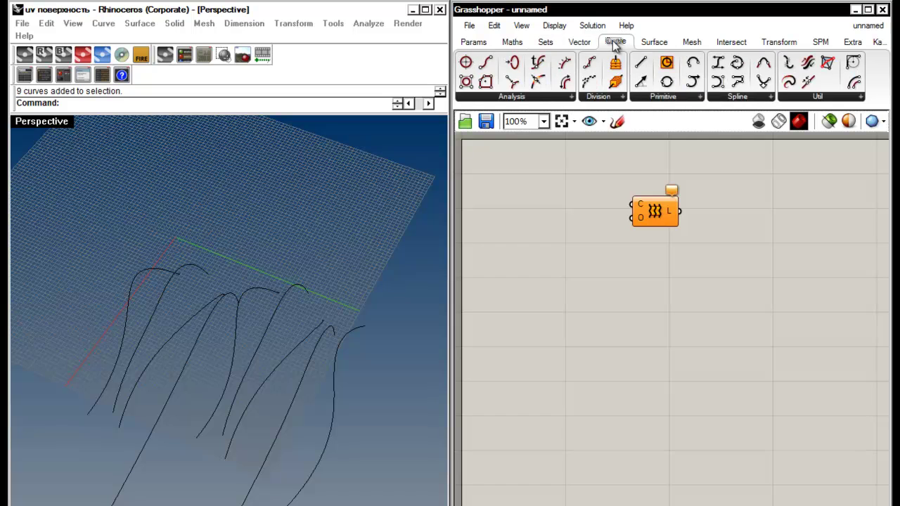
pyautogui.click(476, 42)
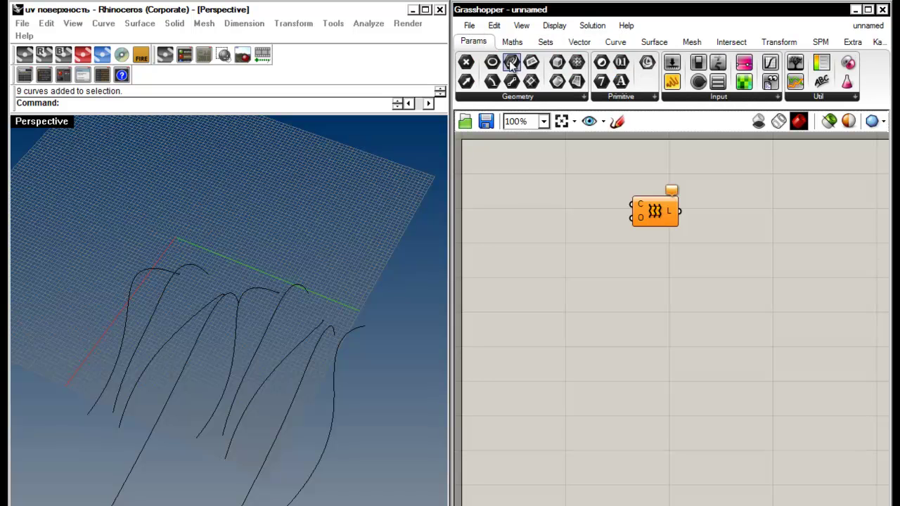
pyautogui.moveTo(511, 64); pyautogui.dragTo(524, 189)
pyautogui.rightClick(521, 187)
pyautogui.click(597, 434)
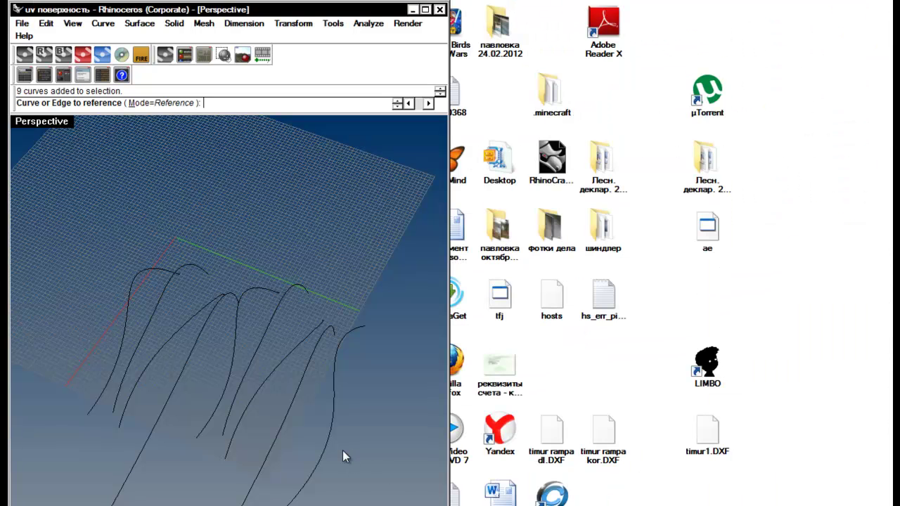
pyautogui.click(329, 448)
pyautogui.click(273, 439)
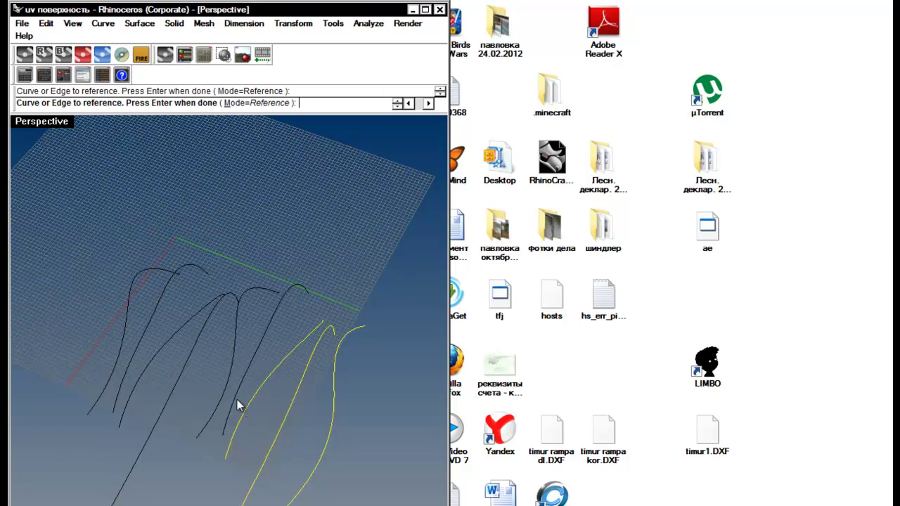
pyautogui.click(108, 375)
pyautogui.press('Return')
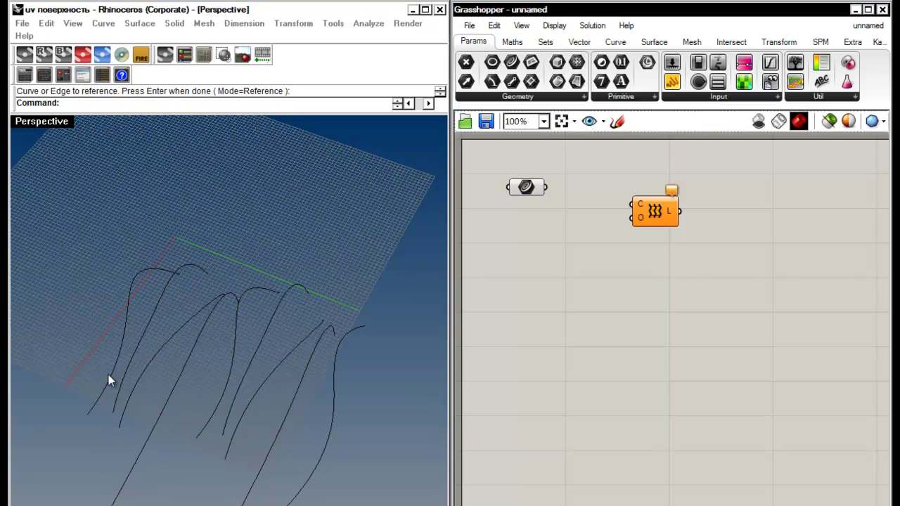
# Connect the Curve parameter to the Loft component's C input to loft a surface through the curves
pyautogui.moveTo(592, 217); pyautogui.dragTo(647, 202)
pyautogui.click(597, 242)
pyautogui.moveTo(326, 400); pyautogui.dragTo(228, 334, button='right')
pyautogui.click(644, 210)
pyautogui.click(602, 251)
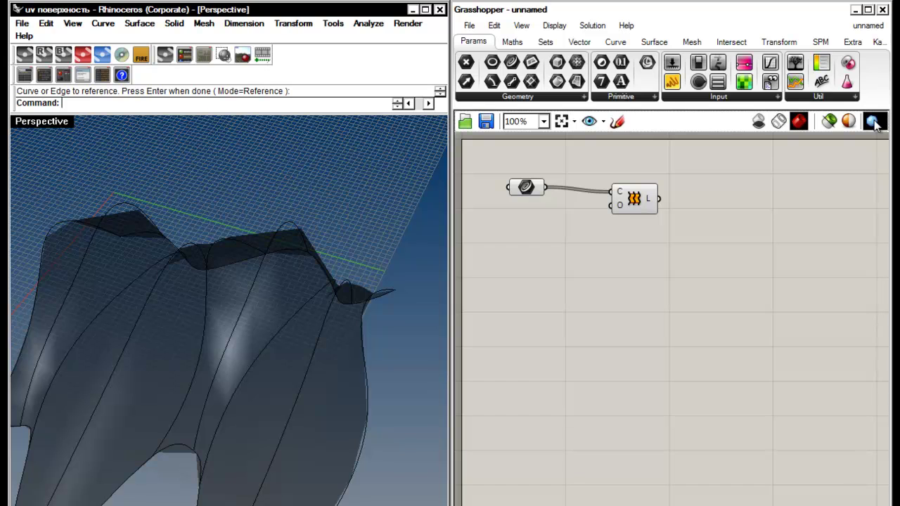
# Set the document preview colours for both normal and selected geometry to opaque white
pyautogui.click(848, 122)
pyautogui.moveTo(688, 250)
pyautogui.mouseDown()
pyautogui.moveTo(687, 191)
pyautogui.moveTo(702, 144)
pyautogui.mouseUp()
pyautogui.moveTo(645, 309); pyautogui.dragTo(719, 310)
pyautogui.click(687, 173)
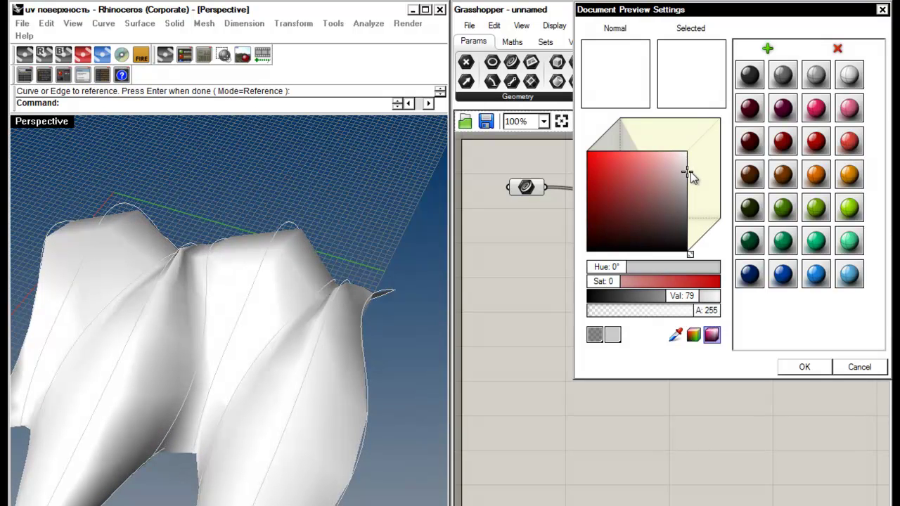
pyautogui.click(812, 368)
# Bake the lofted surface into the Rhino model and move the baked copy aside from the preview
pyautogui.moveTo(207, 432); pyautogui.dragTo(320, 395, button='right')
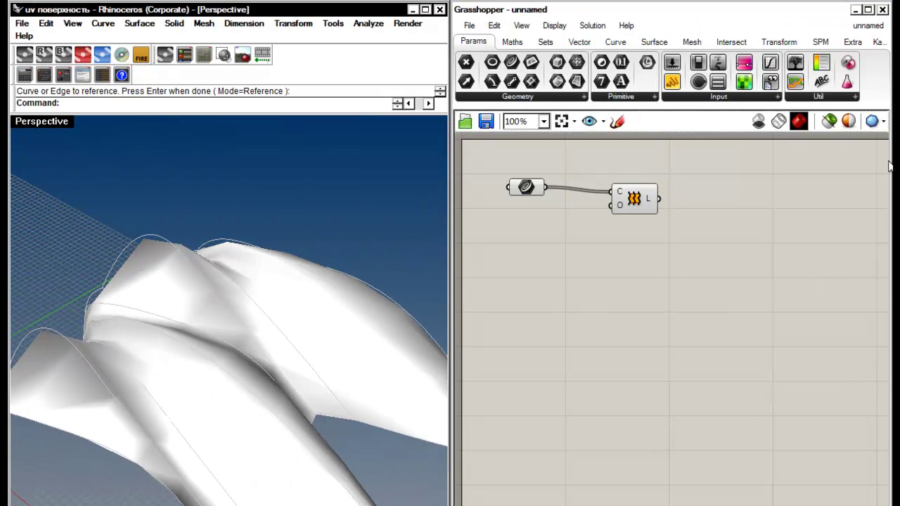
pyautogui.click(872, 122)
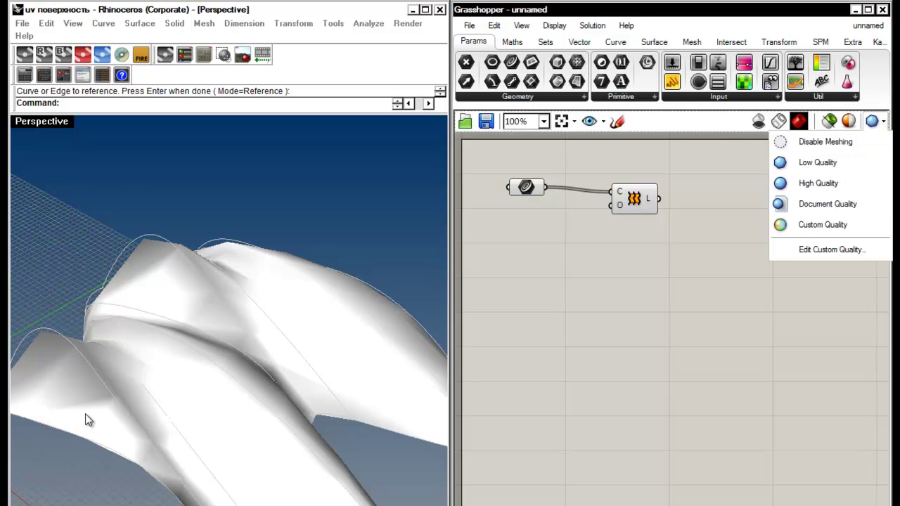
pyautogui.moveTo(373, 459); pyautogui.dragTo(544, 236, button='right')
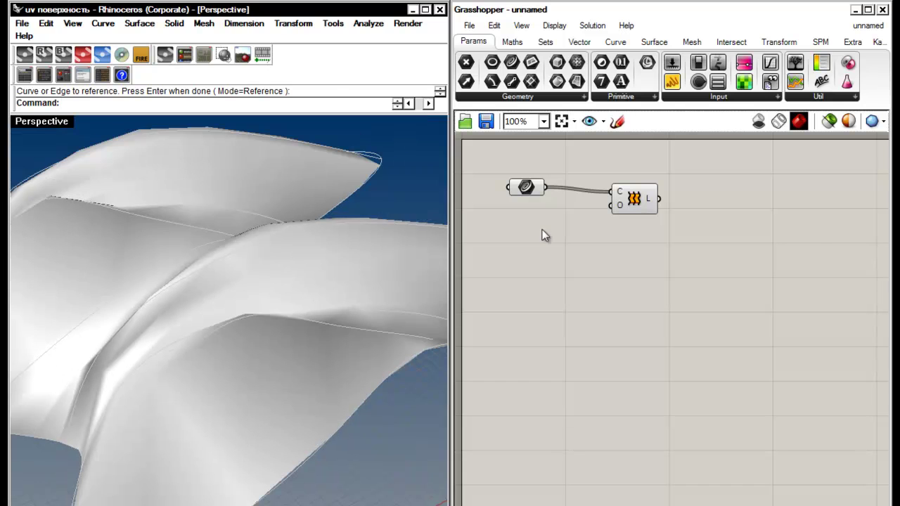
pyautogui.rightClick(631, 209)
pyautogui.click(663, 267)
pyautogui.click(661, 392)
pyautogui.moveTo(388, 396); pyautogui.dragTo(342, 396, button='right')
pyautogui.moveTo(342, 396); pyautogui.dragTo(109, 410)
pyautogui.keyDown('shift'); pyautogui.moveTo(107, 404); pyautogui.dragTo(264, 298, button='right'); pyautogui.keyUp('shift')
# Set the Perspective viewport to the Rendered display mode
pyautogui.press('Escape')
pyautogui.click(73, 24)
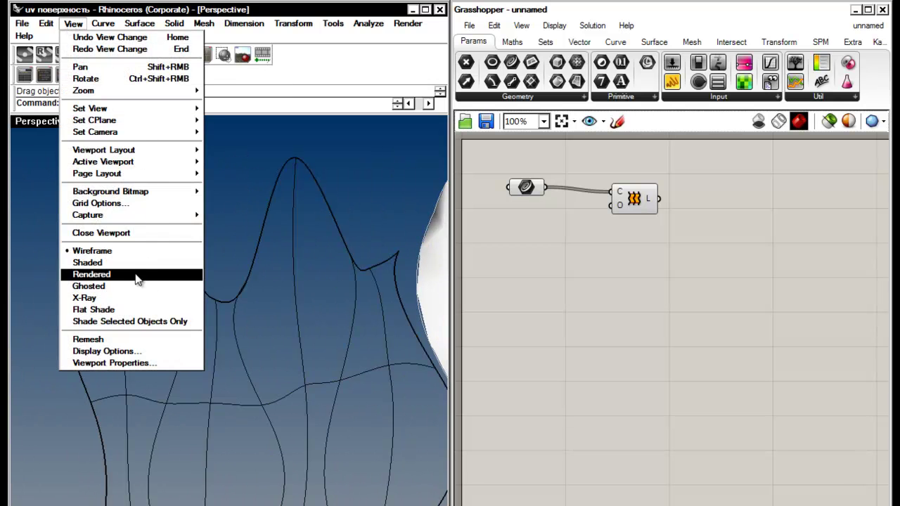
pyautogui.click(92, 274)
# Delete the baked copy of the lofted surface from the Rhino model
pyautogui.moveTo(184, 231); pyautogui.dragTo(275, 442, button='right')
pyautogui.click(261, 414)
pyautogui.press('Delete')
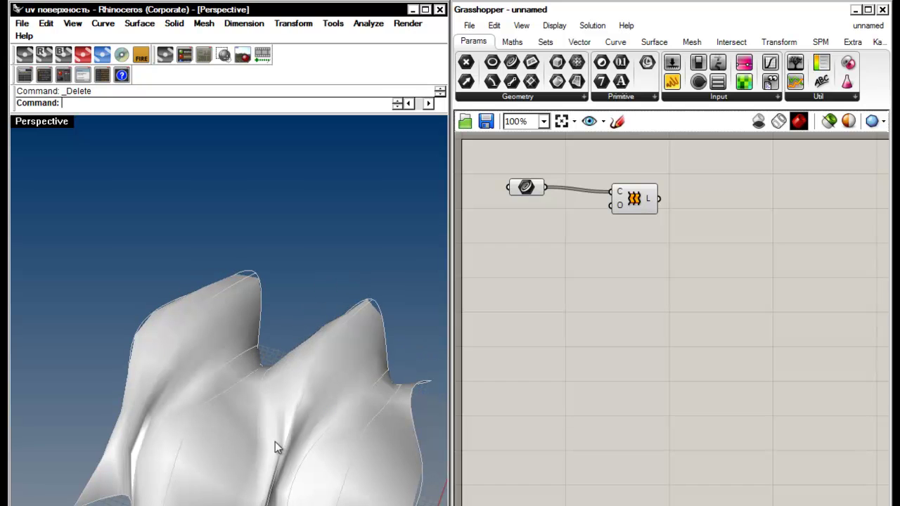
# Set the Grasshopper preview mesh quality to Document Quality
pyautogui.click(875, 123)
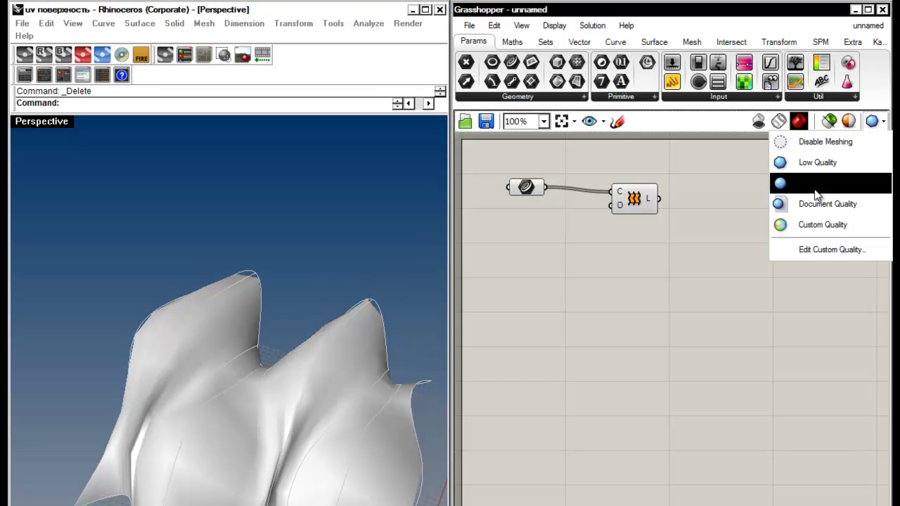
pyautogui.click(779, 204)
pyautogui.moveTo(337, 351)
pyautogui.mouseDown(button='right')
pyautogui.moveTo(176, 440)
pyautogui.moveTo(124, 386)
pyautogui.moveTo(231, 321)
pyautogui.moveTo(259, 335)
pyautogui.moveTo(251, 308)
pyautogui.moveTo(197, 386)
pyautogui.mouseUp(button='right')
pyautogui.keyDown('shift'); pyautogui.moveTo(409, 283); pyautogui.dragTo(327, 266, button='right'); pyautogui.keyUp('shift')
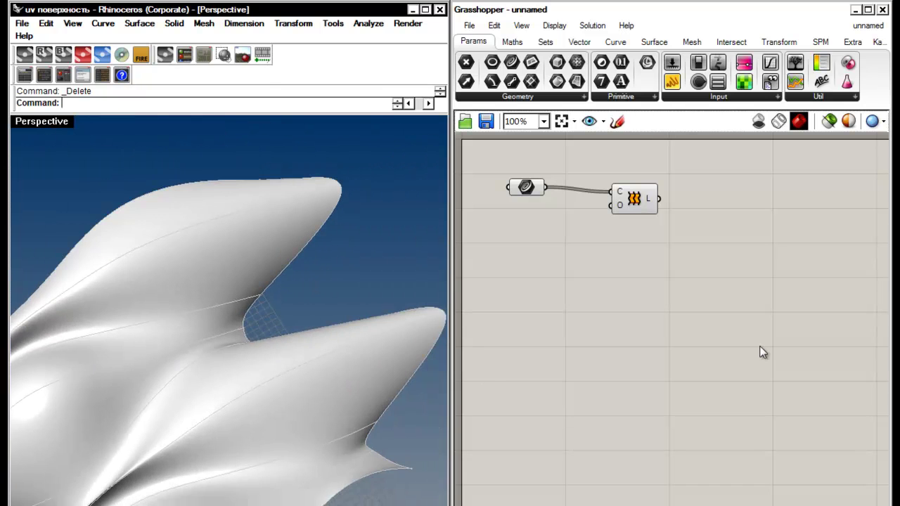
# Reposition the Loft component closer to the Curve parameter and roughly level with it
pyautogui.moveTo(628, 206); pyautogui.dragTo(601, 207)
pyautogui.click(628, 261)
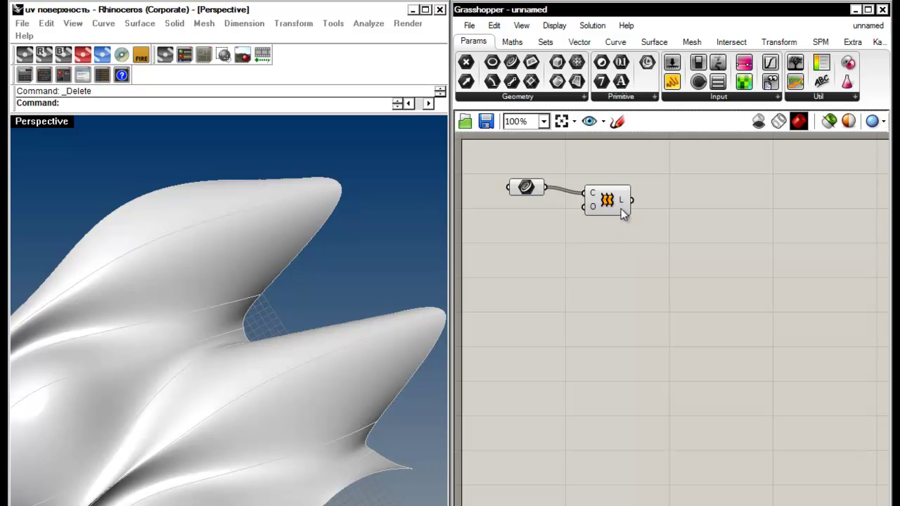
pyautogui.moveTo(624, 202)
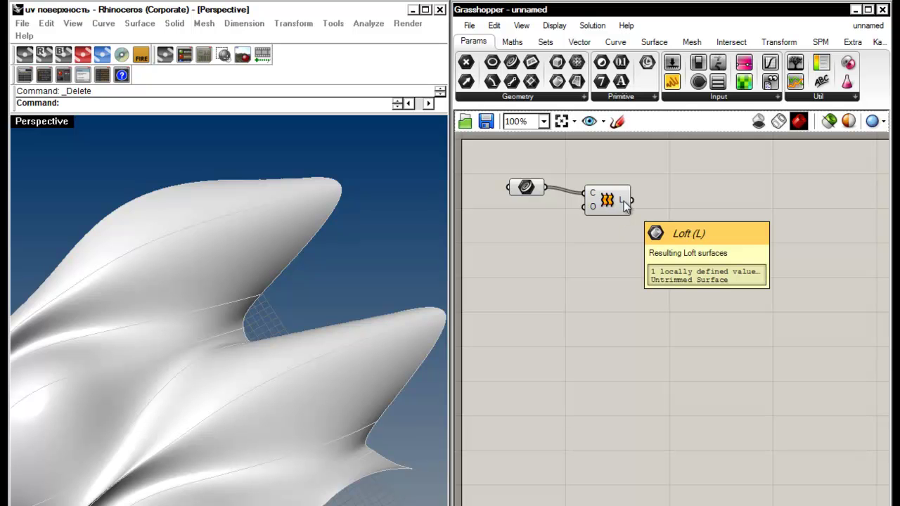
pyautogui.moveTo(570, 224); pyautogui.dragTo(643, 277, button='right')
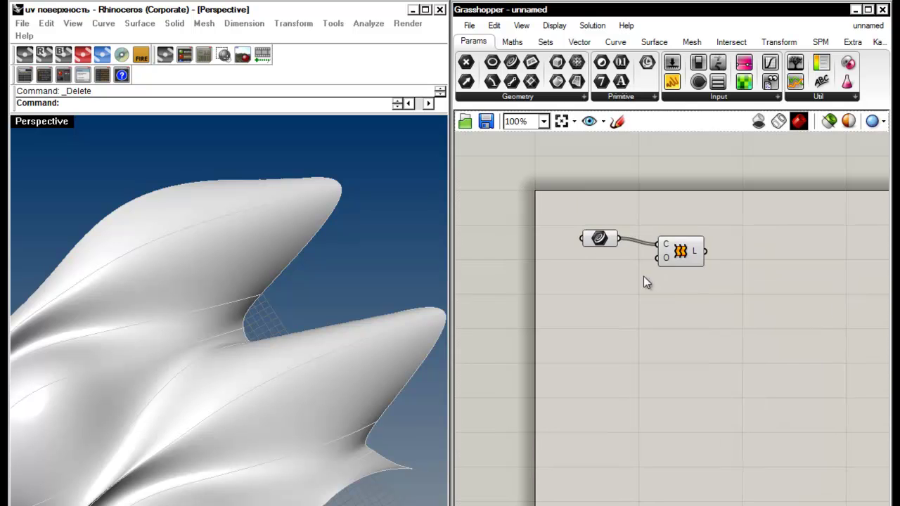
pyautogui.click(628, 238)
pyautogui.moveTo(693, 261); pyautogui.dragTo(669, 281)
pyautogui.click(677, 307)
pyautogui.click(683, 326)
pyautogui.moveTo(684, 327); pyautogui.dragTo(629, 326, button='right')
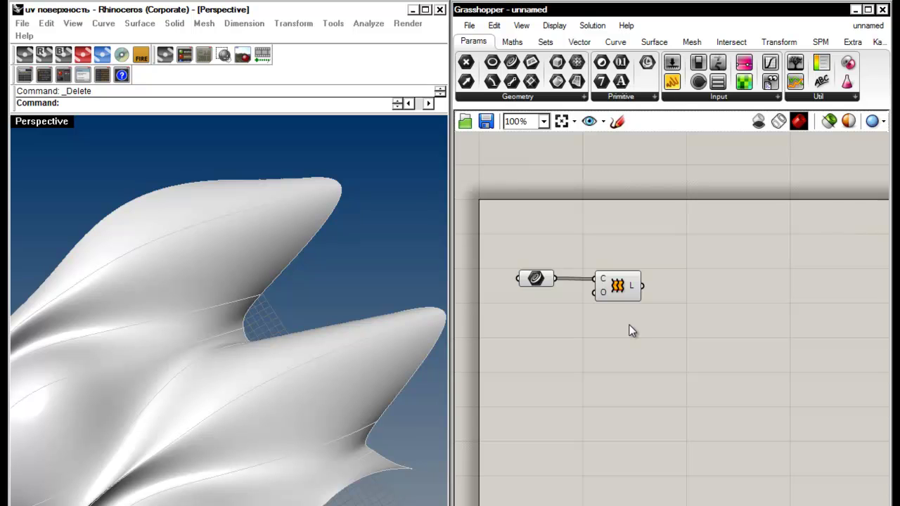
# Add an Evaluate Surface component after the Loft component and connect the Loft output to its S input
pyautogui.click(654, 42)
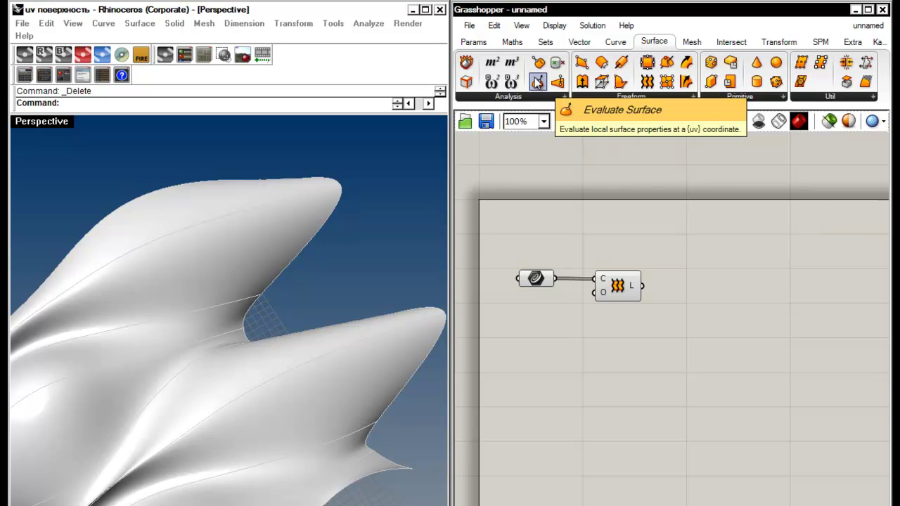
pyautogui.moveTo(538, 83); pyautogui.dragTo(691, 300)
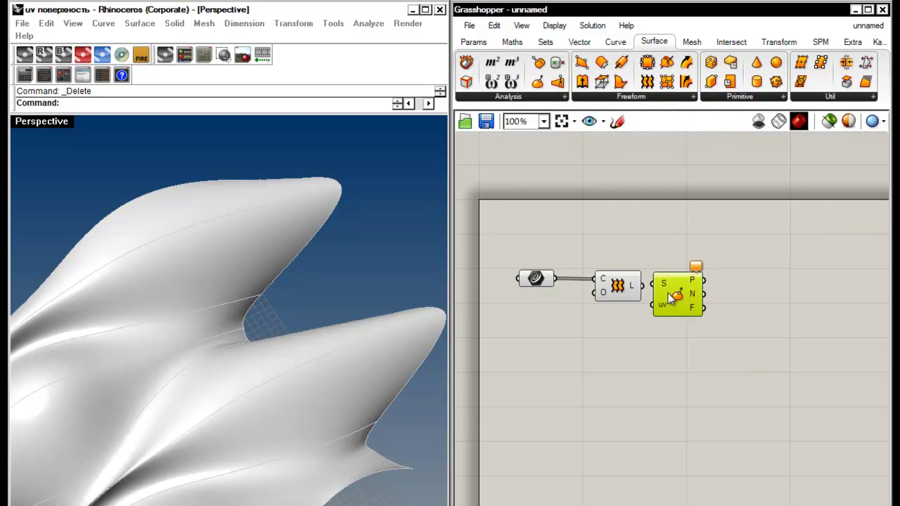
pyautogui.moveTo(121, 420); pyautogui.dragTo(246, 313, button='right')
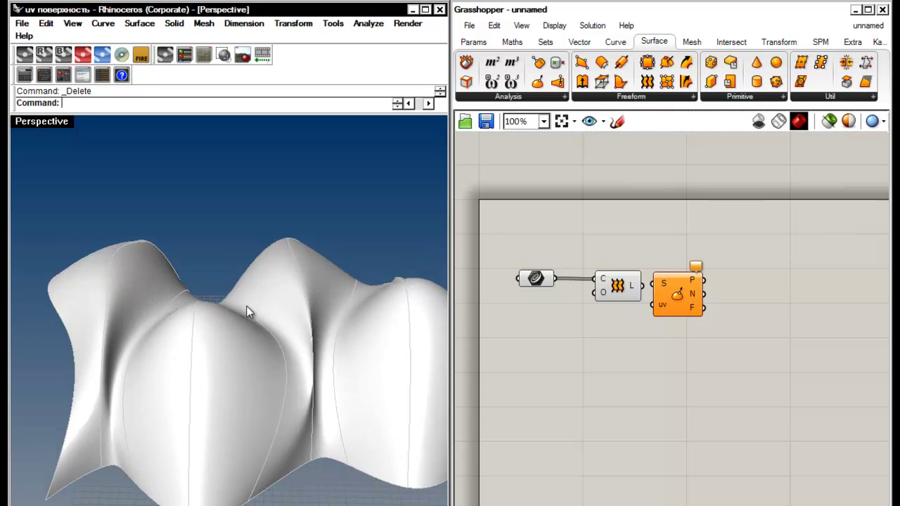
pyautogui.moveTo(294, 363); pyautogui.dragTo(181, 286, button='right')
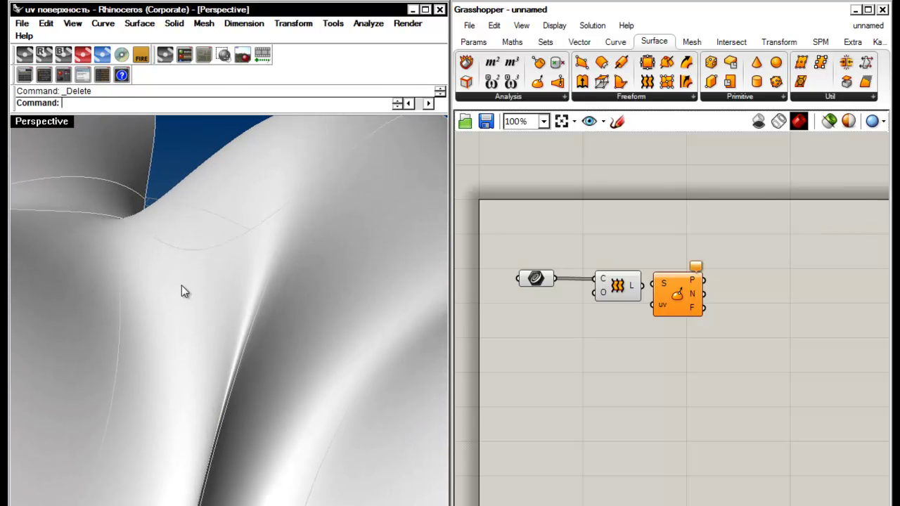
pyautogui.scroll(-17, 209, 335)
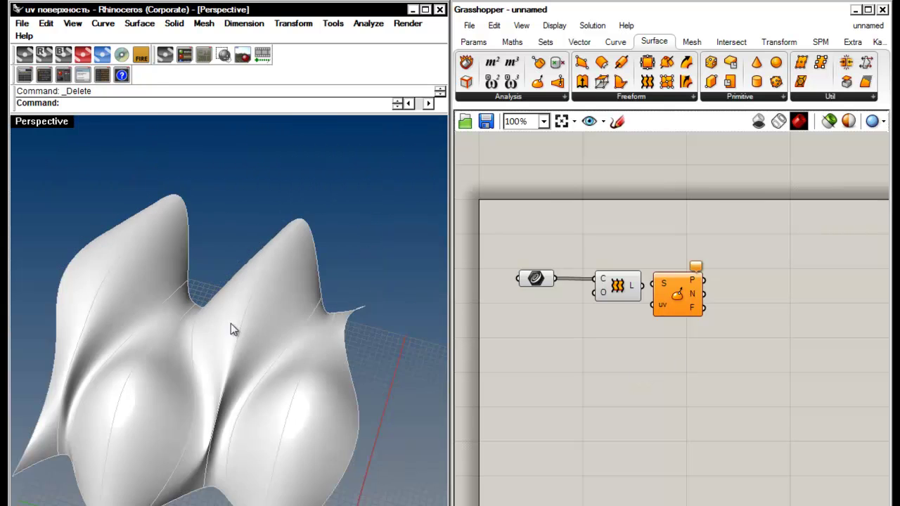
pyautogui.scroll(10, 299, 283)
pyautogui.moveTo(303, 348)
pyautogui.mouseDown(button='right')
pyautogui.moveTo(138, 329)
pyautogui.moveTo(238, 388)
pyautogui.moveTo(209, 366)
pyautogui.moveTo(171, 375)
pyautogui.moveTo(237, 381)
pyautogui.moveTo(308, 358)
pyautogui.moveTo(216, 345)
pyautogui.moveTo(235, 269)
pyautogui.moveTo(211, 202)
pyautogui.moveTo(180, 241)
pyautogui.moveTo(276, 284)
pyautogui.moveTo(134, 310)
pyautogui.moveTo(312, 303)
pyautogui.moveTo(233, 342)
pyautogui.moveTo(249, 339)
pyautogui.mouseUp(button='right')
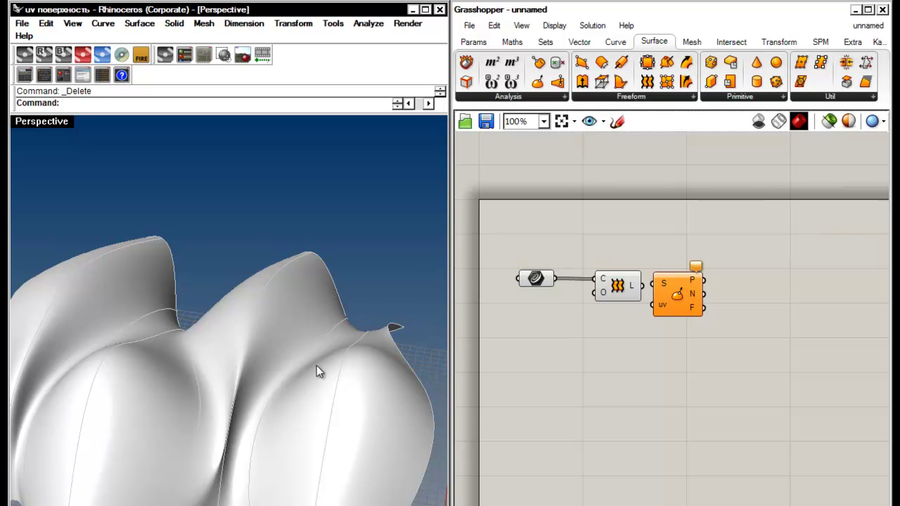
pyautogui.moveTo(674, 296); pyautogui.dragTo(649, 290)
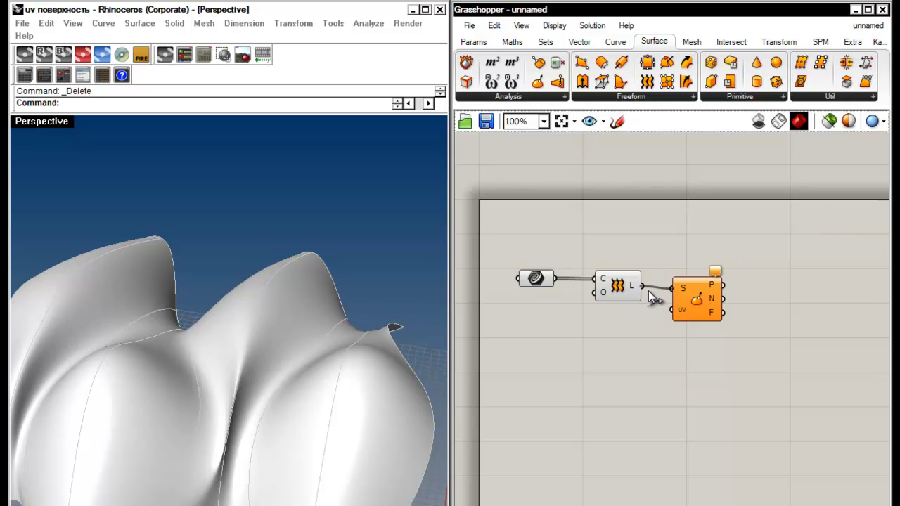
# Move the Evaluate Surface component slightly closer to the Loft component
pyautogui.scroll(5, 677, 290)
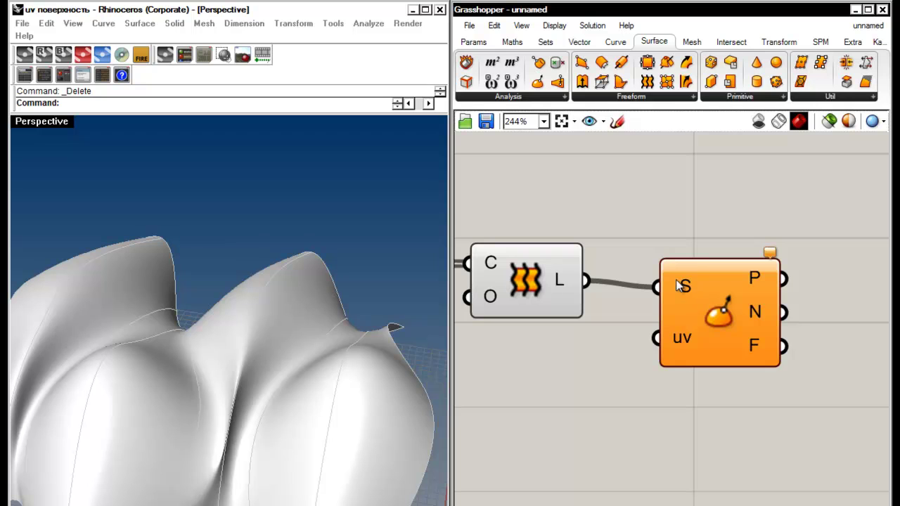
pyautogui.moveTo(680, 285)
pyautogui.moveTo(729, 315); pyautogui.dragTo(712, 312)
pyautogui.click(688, 411)
pyautogui.moveTo(600, 366); pyautogui.dragTo(650, 386, button='right')
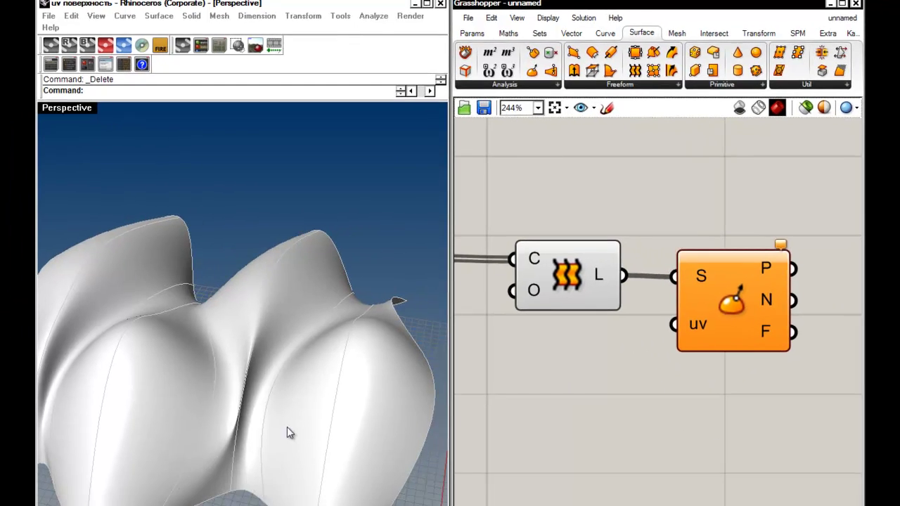
# Add an MD Slider to the Grasshopper canvas below the Loft component
pyautogui.moveTo(287, 427); pyautogui.dragTo(285, 319, button='right')
pyautogui.scroll(-3, 270, 378)
pyautogui.keyDown('shift'); pyautogui.moveTo(286, 360); pyautogui.dragTo(285, 310, button='right'); pyautogui.keyUp('shift')
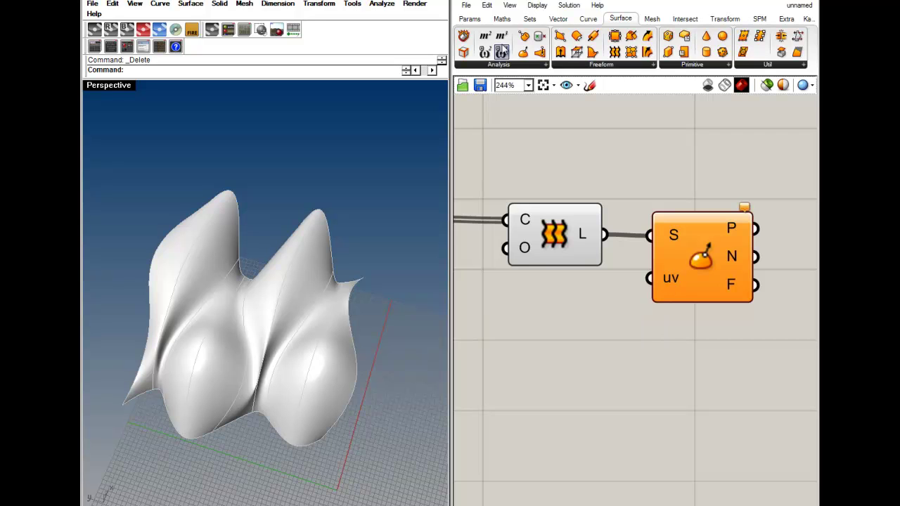
pyautogui.click(471, 19)
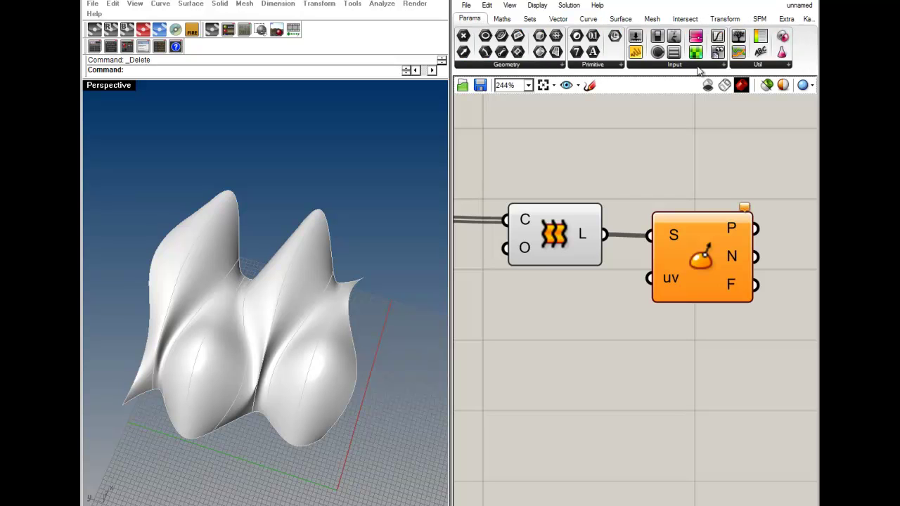
pyautogui.click(699, 66)
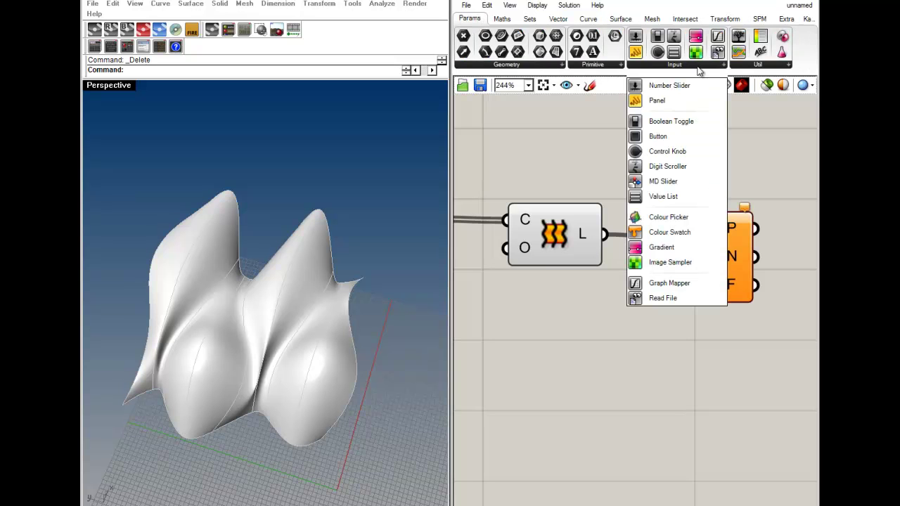
pyautogui.click(654, 182)
pyautogui.click(568, 407)
# Reposition the MD Slider so it sits clear of and below the Curve parameter and Loft component
pyautogui.scroll(-4, 703, 369)
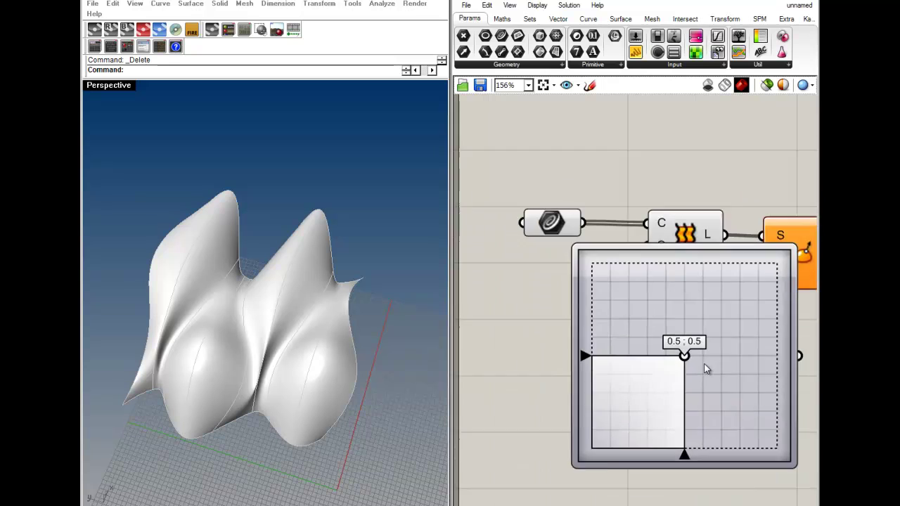
pyautogui.click(652, 412)
pyautogui.moveTo(635, 407); pyautogui.dragTo(653, 403)
pyautogui.click(738, 406)
pyautogui.moveTo(736, 402); pyautogui.dragTo(714, 395, button='right')
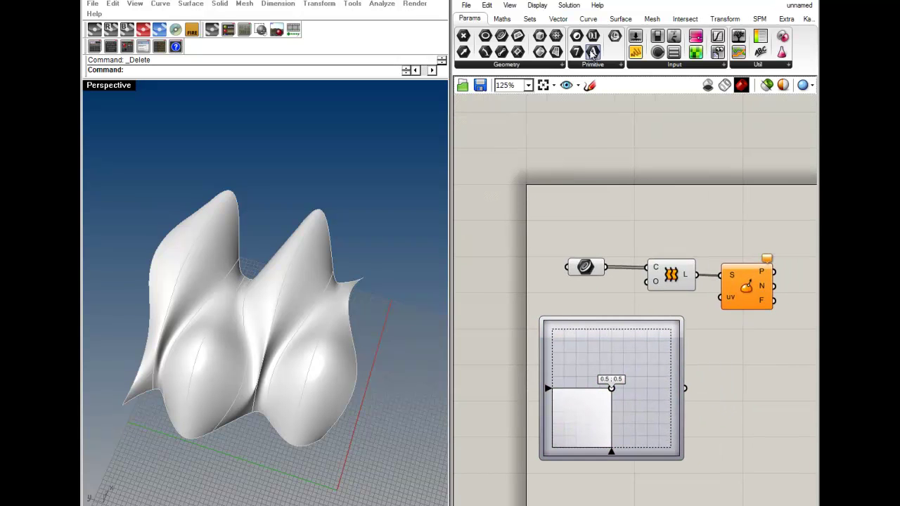
# Add a Panel beside the MD Slider and connect the slider's output to it, leaving a small gap between them
pyautogui.moveTo(634, 57); pyautogui.dragTo(751, 394)
pyautogui.moveTo(686, 388); pyautogui.dragTo(692, 388)
pyautogui.moveTo(730, 417); pyautogui.dragTo(692, 401, button='right')
pyautogui.moveTo(692, 401); pyautogui.dragTo(711, 405)
pyautogui.click(693, 438)
# Try the MD Slider at about 0.56; 0.5 and 0.5; 0.39 while reading the coordinates in the panel
pyautogui.scroll(3, 662, 421)
pyautogui.moveTo(485, 325); pyautogui.dragTo(500, 325)
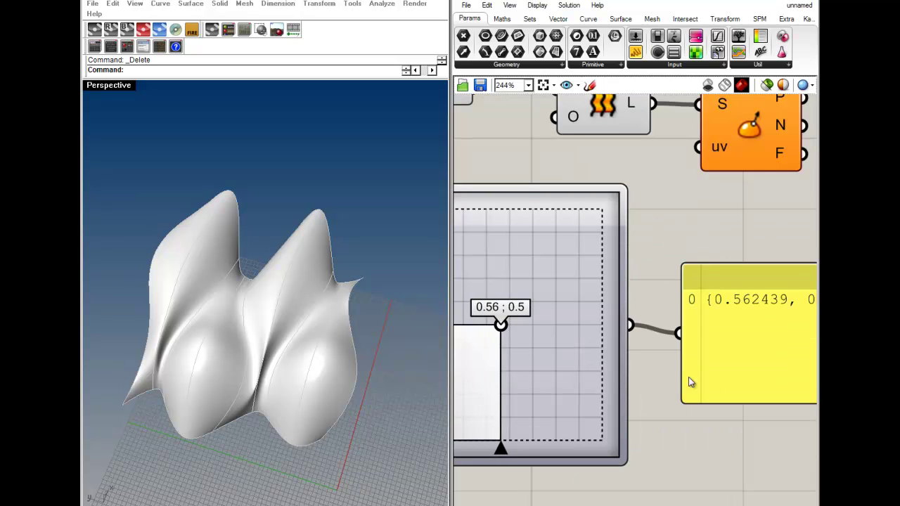
pyautogui.scroll(-3, 687, 327)
pyautogui.moveTo(566, 325); pyautogui.dragTo(557, 344)
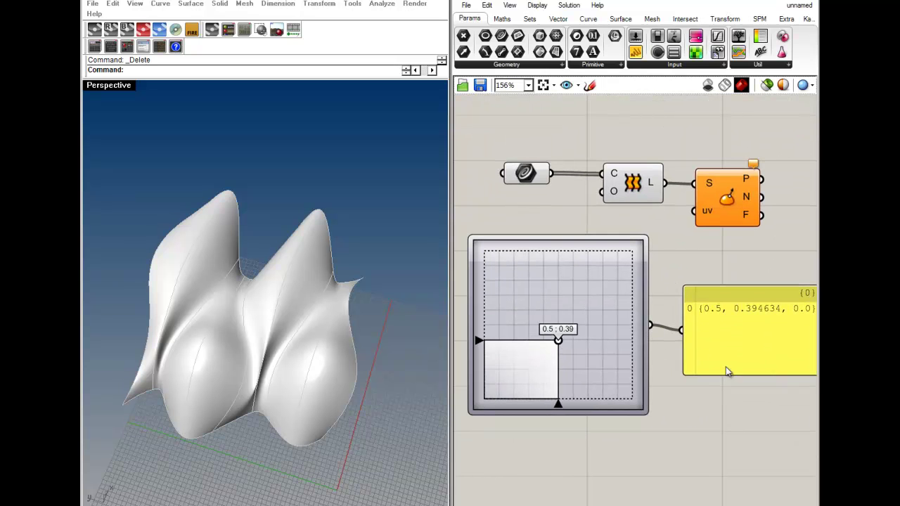
# Set the MD Slider to about 0.71; 0.66 and connect its output to the uv input of Evaluate Surface
pyautogui.moveTo(791, 315); pyautogui.dragTo(750, 319, button='right')
pyautogui.moveTo(533, 357); pyautogui.dragTo(564, 356, button='right')
pyautogui.moveTo(547, 343); pyautogui.dragTo(578, 303)
pyautogui.moveTo(654, 304); pyautogui.dragTo(683, 214)
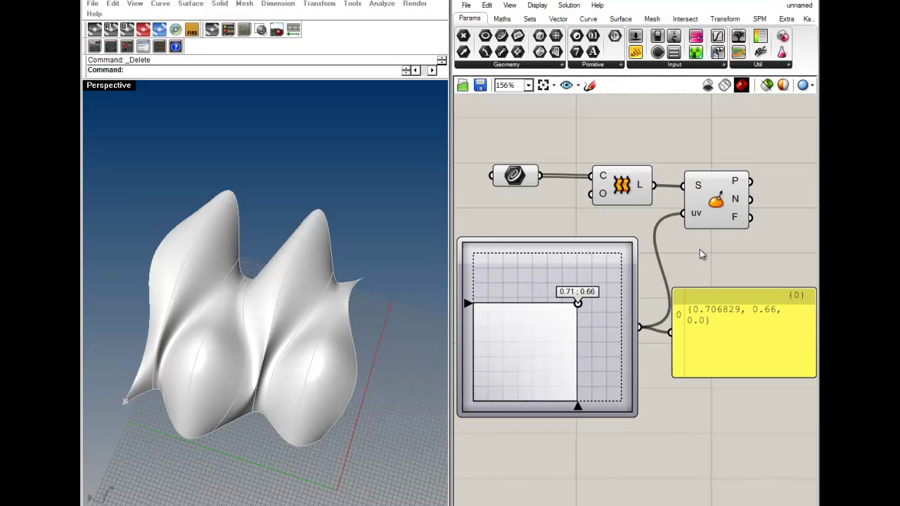
# Select the Evaluate Surface component and examine its frame near the pointed corner of the lofted surface
pyautogui.click(719, 294)
pyautogui.click(709, 225)
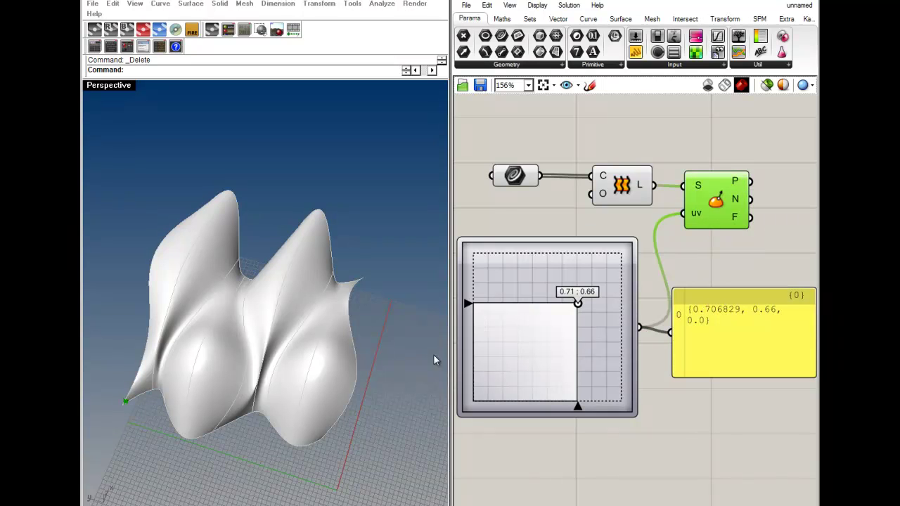
pyautogui.moveTo(186, 424); pyautogui.dragTo(231, 380, button='right')
pyautogui.scroll(10, 190, 368)
pyautogui.scroll(10, 163, 385)
pyautogui.moveTo(141, 422); pyautogui.dragTo(170, 405, button='right')
pyautogui.scroll(-5, 199, 368)
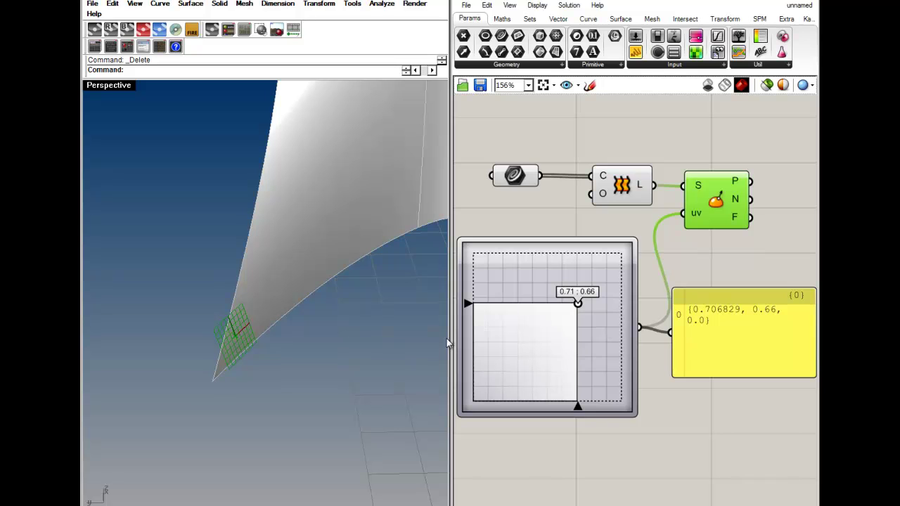
# Set the MD Slider to about 0.68; 0.58 and the preview plane size to 10.0
pyautogui.moveTo(578, 304)
pyautogui.mouseDown()
pyautogui.moveTo(562, 347)
pyautogui.moveTo(494, 370)
pyautogui.moveTo(501, 296)
pyautogui.moveTo(560, 330)
pyautogui.moveTo(574, 316)
pyautogui.mouseUp()
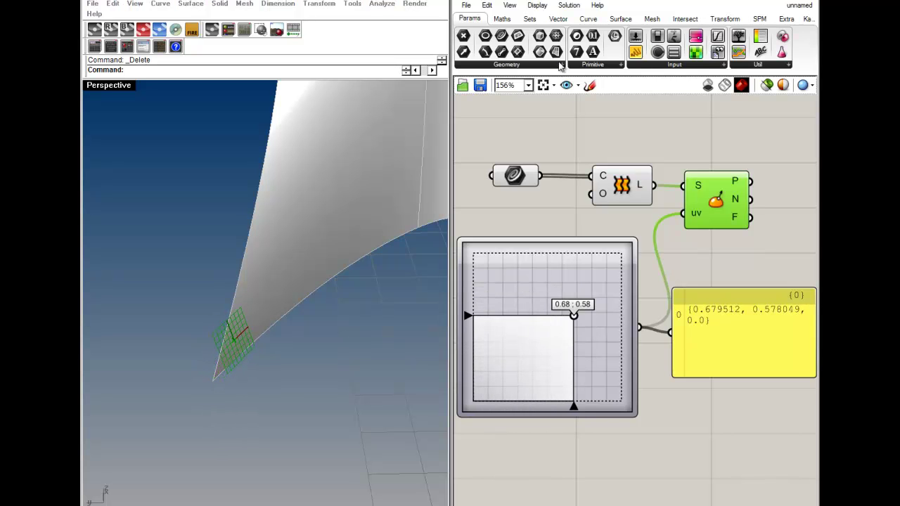
pyautogui.click(538, 7)
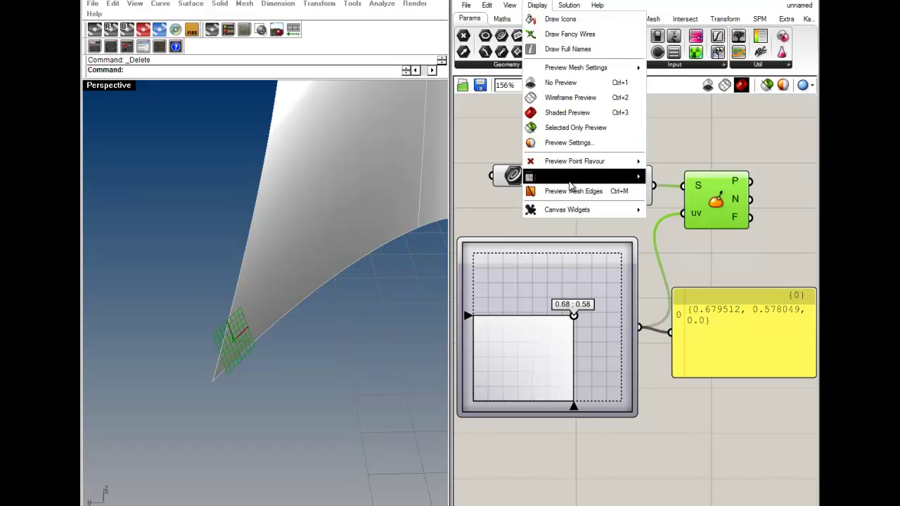
pyautogui.moveTo(581, 182)
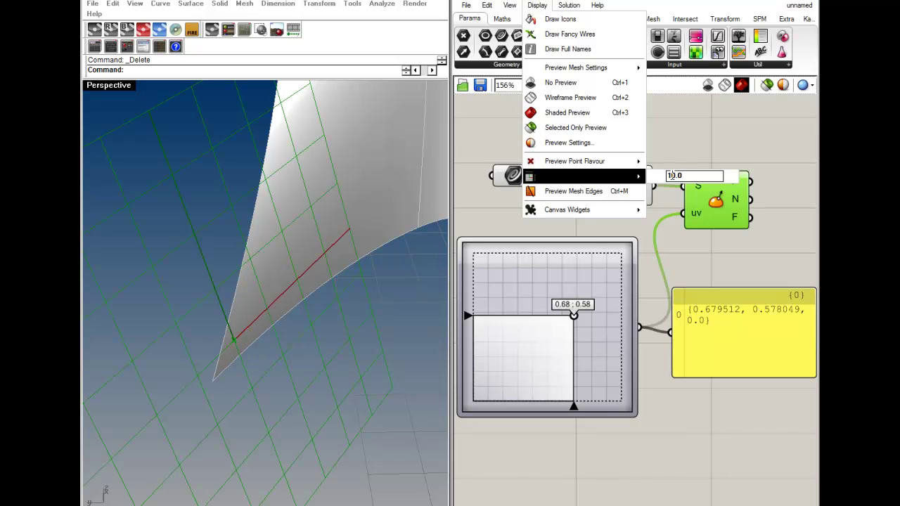
pyautogui.click(674, 242)
pyautogui.moveTo(351, 284); pyautogui.dragTo(286, 294, button='right')
pyautogui.scroll(-10, 286, 290)
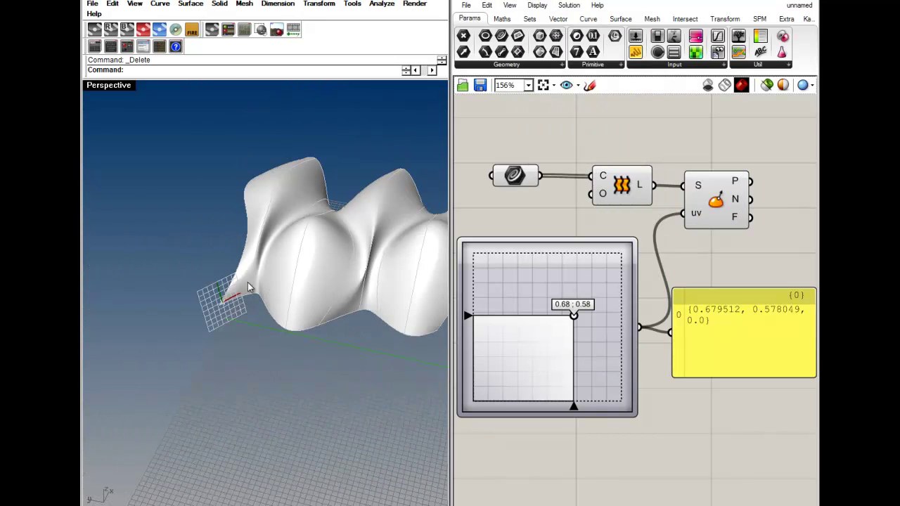
# Try the MD Slider at about 1.0; 0.05 and examine where the frame lies on the surface
pyautogui.scroll(5, 248, 282)
pyautogui.moveTo(576, 319); pyautogui.dragTo(469, 313)
pyautogui.moveTo(434, 265); pyautogui.dragTo(639, 407)
pyautogui.moveTo(232, 330); pyautogui.dragTo(340, 322, button='right')
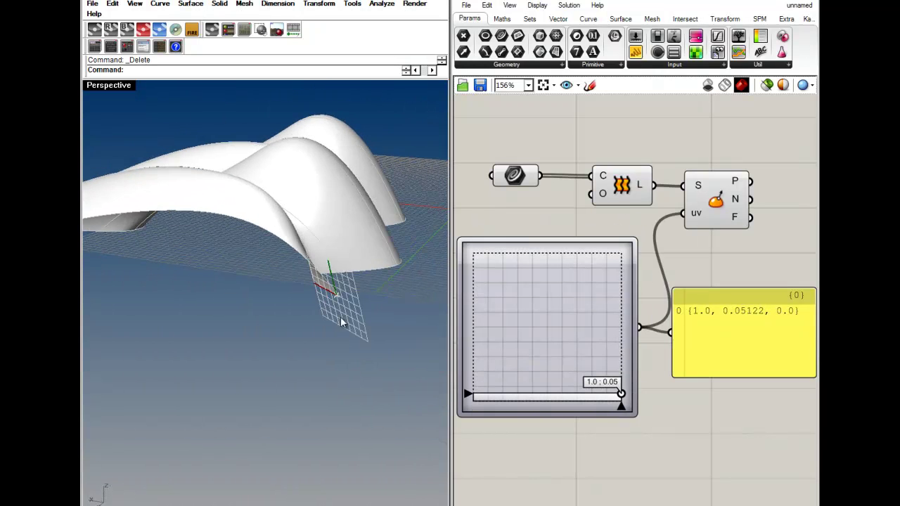
pyautogui.moveTo(411, 284); pyautogui.dragTo(239, 379, button='right')
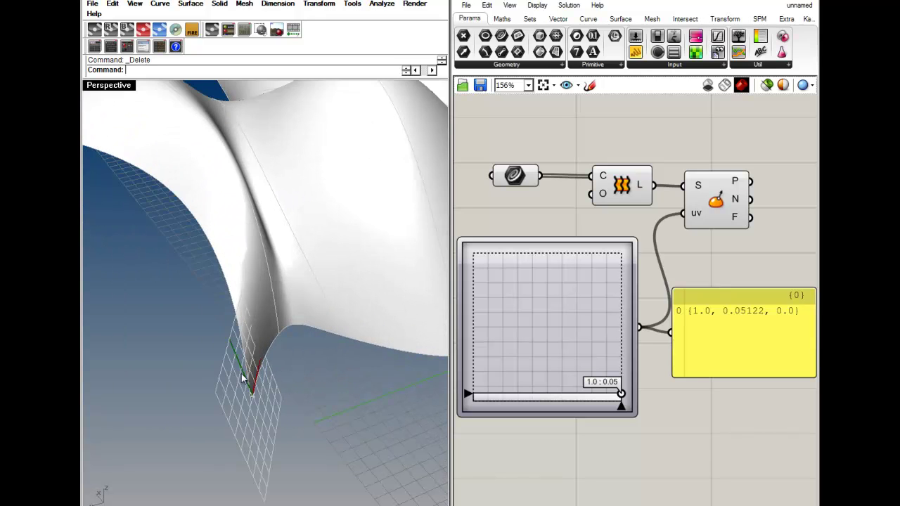
pyautogui.scroll(-3, 270, 355)
pyautogui.moveTo(266, 342); pyautogui.dragTo(201, 314, button='right')
# Set the MD Slider to 1.0; 1.0 and inspect the frame close to the surface corner
pyautogui.moveTo(620, 396); pyautogui.dragTo(621, 253)
pyautogui.moveTo(180, 402); pyautogui.dragTo(146, 344, button='right')
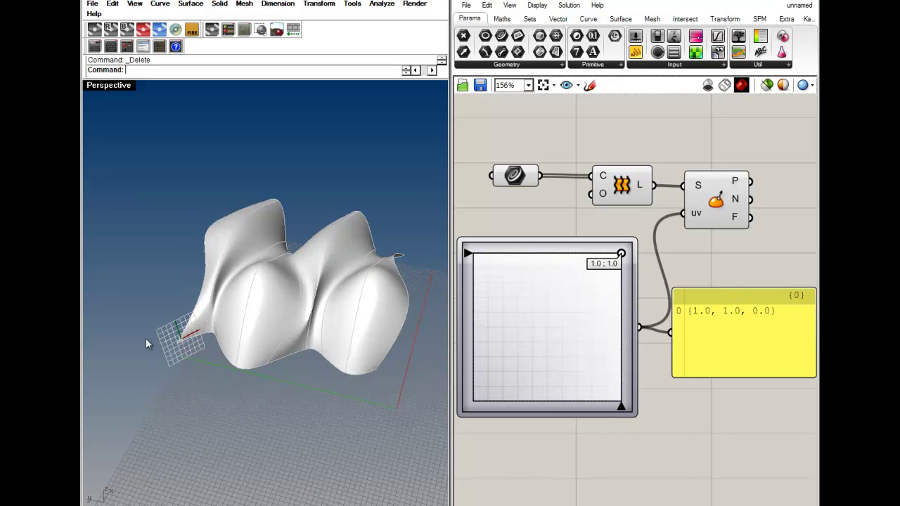
pyautogui.scroll(6, 147, 344)
pyautogui.moveTo(592, 262); pyautogui.dragTo(632, 227)
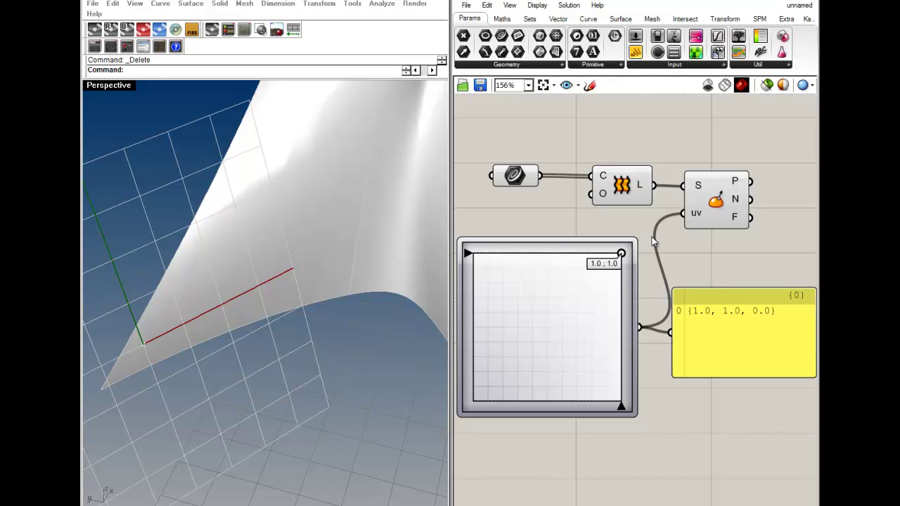
# Reparameterize the S input of the Evaluate Surface component
pyautogui.moveTo(697, 188)
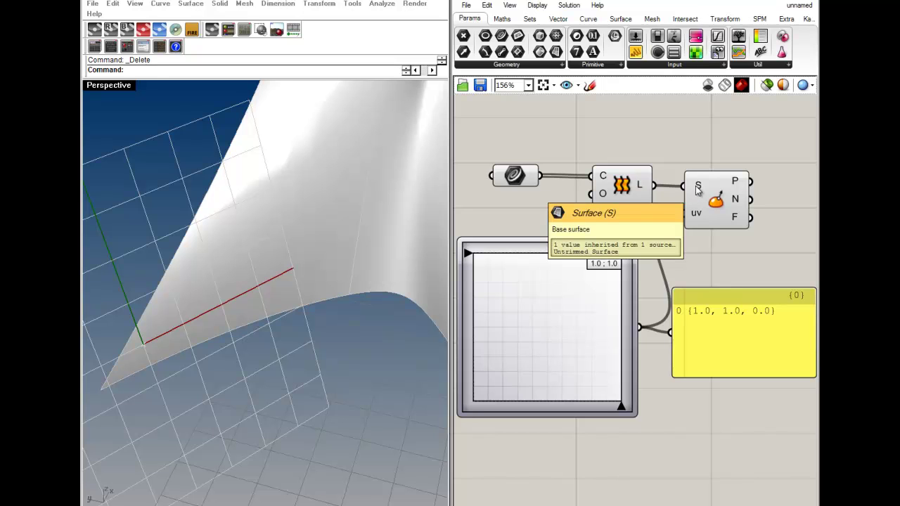
pyautogui.rightClick(697, 188)
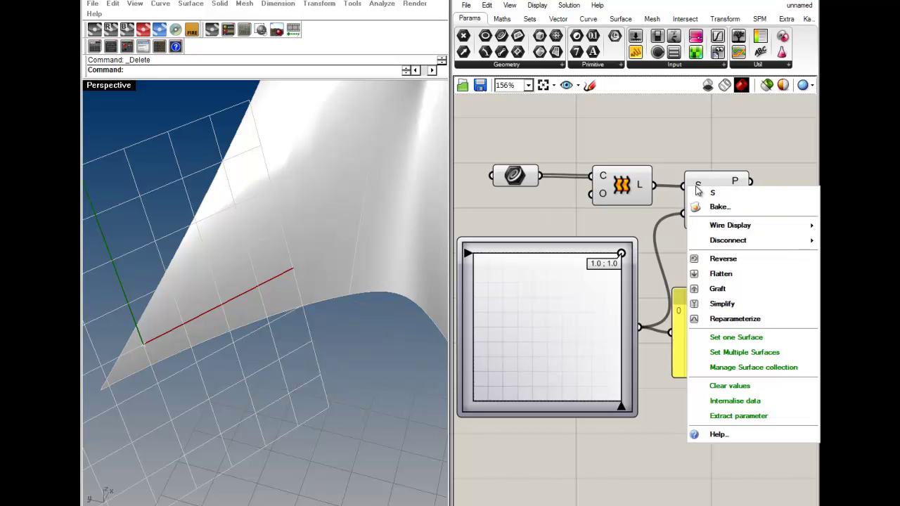
pyautogui.click(731, 320)
pyautogui.keyDown('shift'); pyautogui.moveTo(181, 234); pyautogui.dragTo(91, 306, button='right'); pyautogui.keyUp('shift')
pyautogui.scroll(-8, 242, 279)
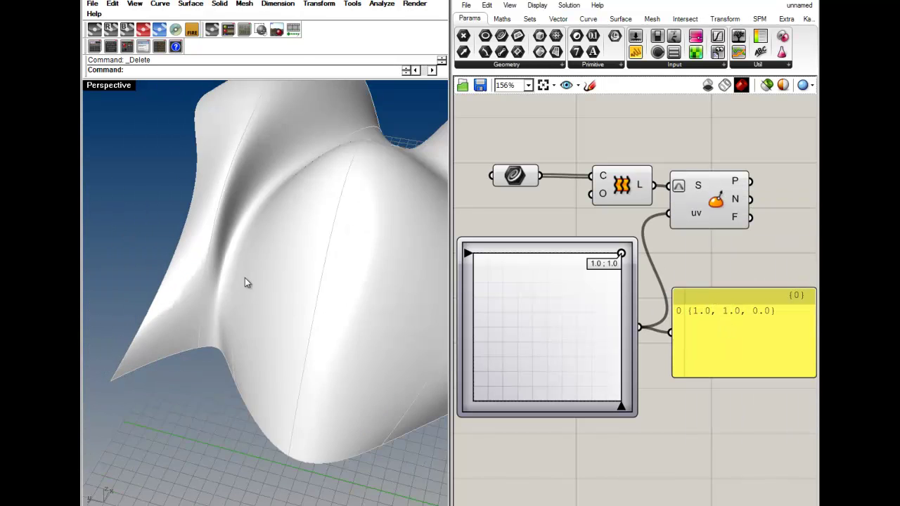
pyautogui.keyDown('shift'); pyautogui.moveTo(304, 257); pyautogui.dragTo(247, 295, button='right'); pyautogui.keyUp('shift')
pyautogui.moveTo(318, 278); pyautogui.dragTo(337, 334, button='right')
# Set the MD Slider to about 0.52; 0.52 and inspect the frame near the middle of the surface
pyautogui.moveTo(621, 254)
pyautogui.mouseDown()
pyautogui.moveTo(608, 272)
pyautogui.moveTo(620, 254)
pyautogui.mouseUp()
pyautogui.moveTo(434, 275)
pyautogui.mouseDown(button='right')
pyautogui.moveTo(399, 274)
pyautogui.moveTo(418, 285)
pyautogui.moveTo(398, 267)
pyautogui.moveTo(424, 267)
pyautogui.mouseUp(button='right')
pyautogui.scroll(-4, 396, 244)
pyautogui.moveTo(622, 254); pyautogui.dragTo(550, 325)
pyautogui.scroll(10, 325, 325)
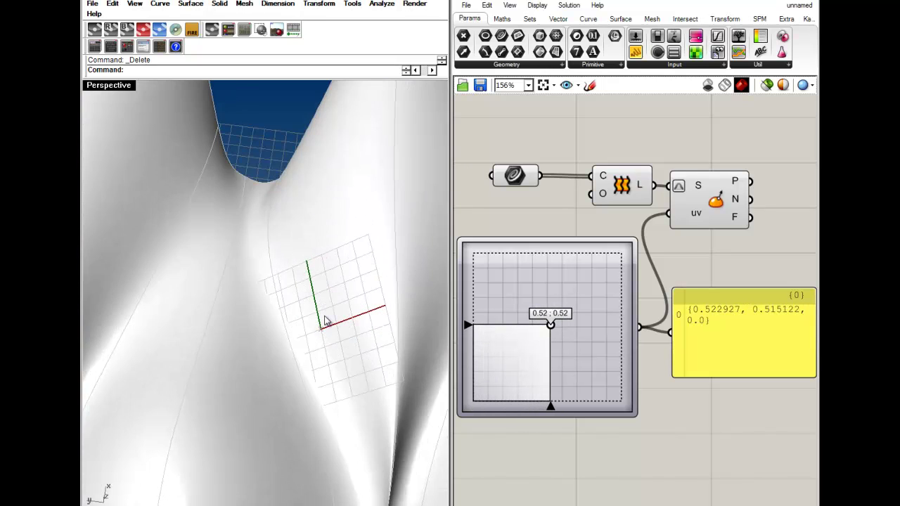
pyautogui.scroll(-10, 325, 325)
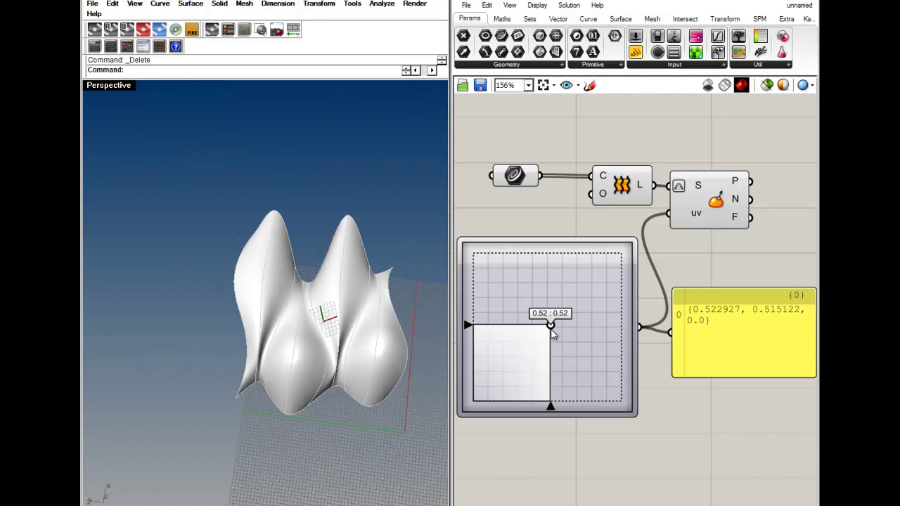
# Highlight the Evaluate Surface frame and set the MD Slider to about 0.67; 0.51
pyautogui.click(727, 215)
pyautogui.moveTo(551, 326)
pyautogui.mouseDown()
pyautogui.moveTo(469, 402)
pyautogui.moveTo(622, 404)
pyautogui.moveTo(521, 403)
pyautogui.moveTo(470, 369)
pyautogui.moveTo(471, 254)
pyautogui.moveTo(475, 381)
pyautogui.moveTo(471, 331)
pyautogui.moveTo(623, 327)
pyautogui.moveTo(551, 325)
pyautogui.mouseUp()
pyautogui.moveTo(345, 368); pyautogui.dragTo(163, 363, button='right')
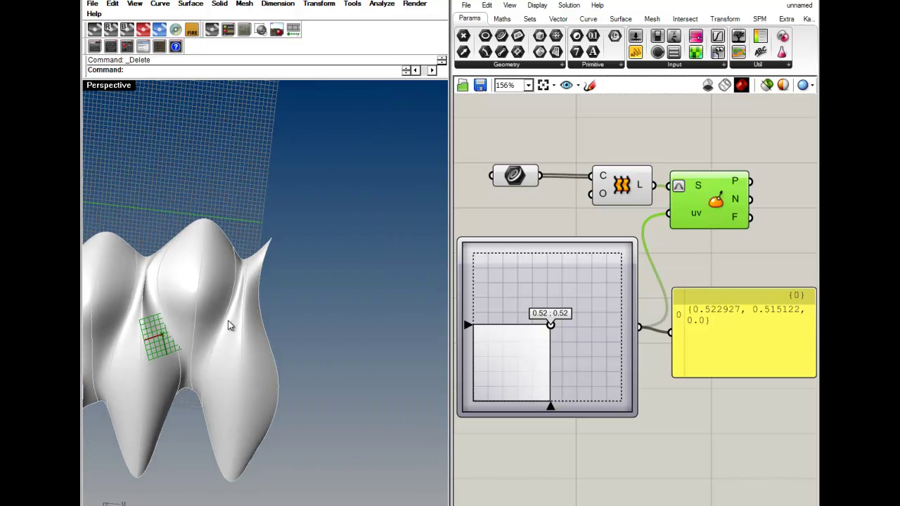
pyautogui.moveTo(153, 372); pyautogui.dragTo(301, 291, button='right')
pyautogui.scroll(9, 211, 303)
pyautogui.moveTo(552, 331); pyautogui.dragTo(572, 326)
pyautogui.moveTo(734, 242); pyautogui.dragTo(676, 272, button='right')
pyautogui.moveTo(274, 378); pyautogui.dragTo(280, 280, button='right')
# Move the Evaluate Surface component slightly away from the Loft component and deselect it
pyautogui.moveTo(686, 274); pyautogui.dragTo(663, 310, button='right')
pyautogui.click(660, 317)
pyautogui.moveTo(646, 283); pyautogui.dragTo(656, 283)
pyautogui.click(692, 332)
# Examine the P, N and F outputs of Evaluate Surface and the matching frame on the surface
pyautogui.moveTo(671, 249)
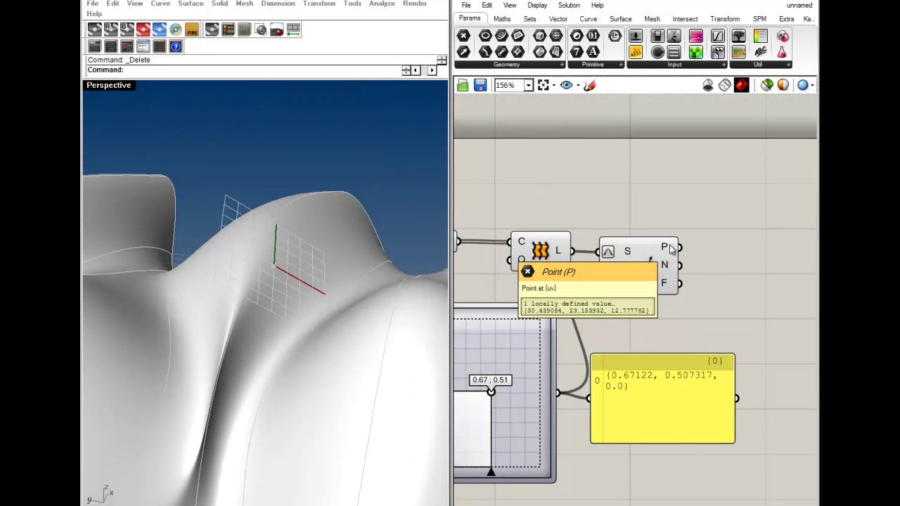
pyautogui.moveTo(672, 267)
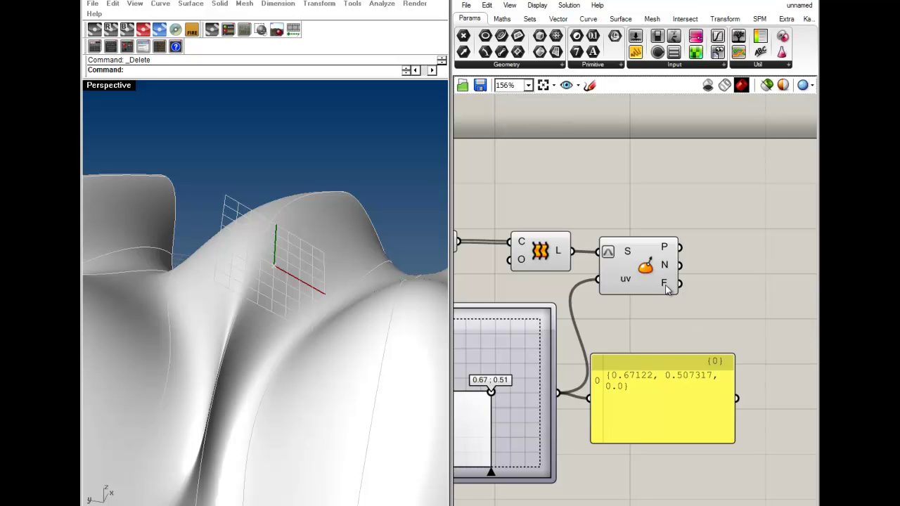
pyautogui.click(655, 277)
pyautogui.click(485, 280)
pyautogui.click(641, 274)
pyautogui.click(716, 301)
pyautogui.moveTo(302, 246); pyautogui.dragTo(243, 306, button='right')
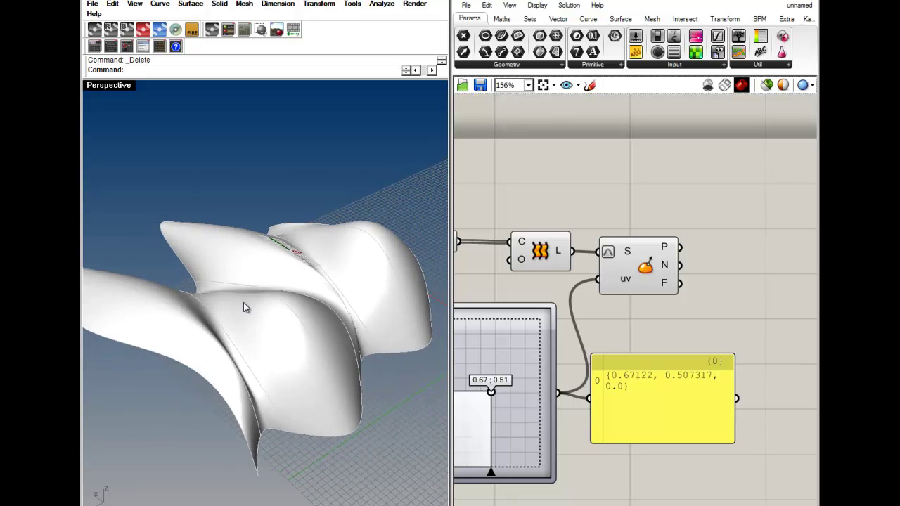
pyautogui.moveTo(322, 281); pyautogui.dragTo(279, 307, button='right')
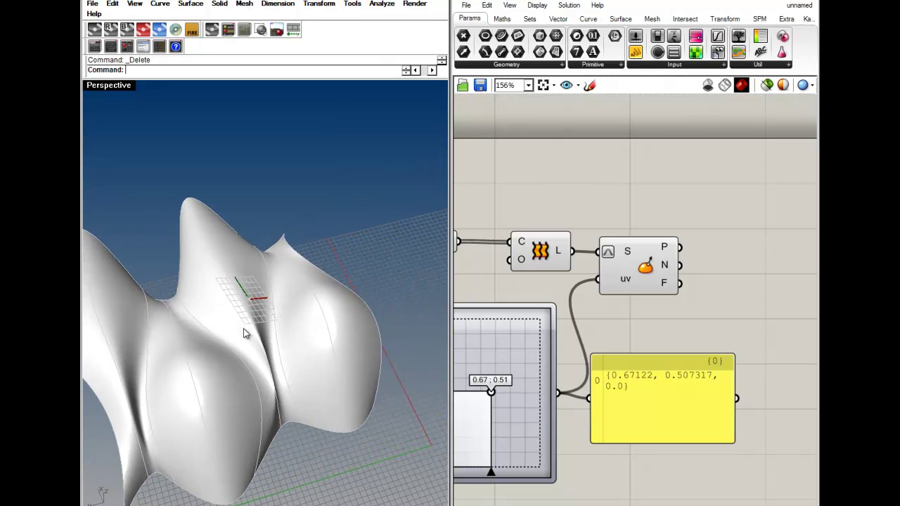
pyautogui.moveTo(303, 346); pyautogui.dragTo(351, 202, button='right')
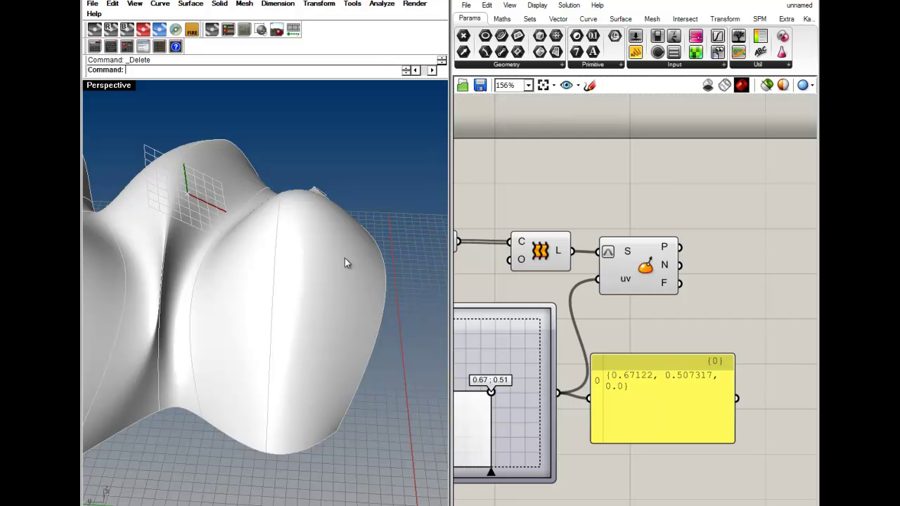
# Nudge the Evaluate Surface component a little farther from Loft and inspect the frame's origin and axes on the surface
pyautogui.moveTo(634, 291); pyautogui.dragTo(685, 301, button='right')
pyautogui.moveTo(684, 301); pyautogui.dragTo(687, 299)
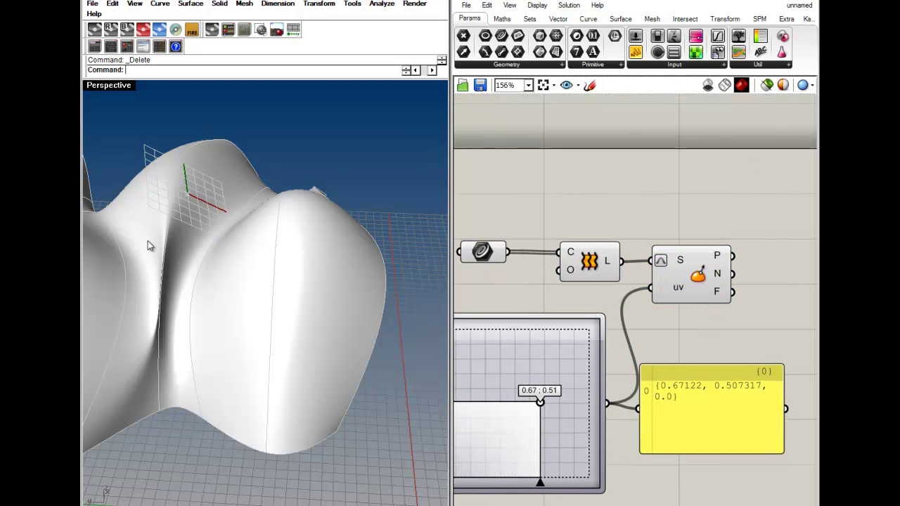
pyautogui.moveTo(137, 243); pyautogui.dragTo(203, 261, button='right')
pyautogui.moveTo(239, 229); pyautogui.dragTo(265, 330, button='right')
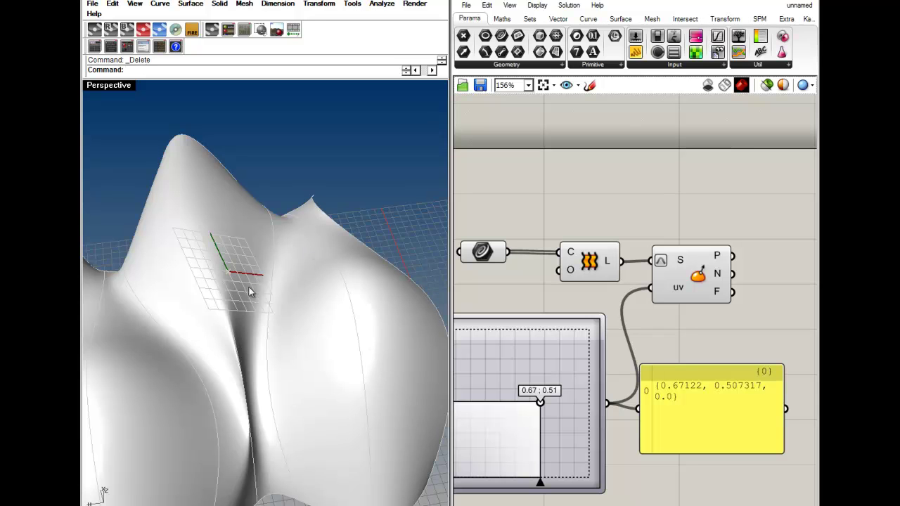
pyautogui.scroll(5, 214, 295)
pyautogui.scroll(-5, 227, 277)
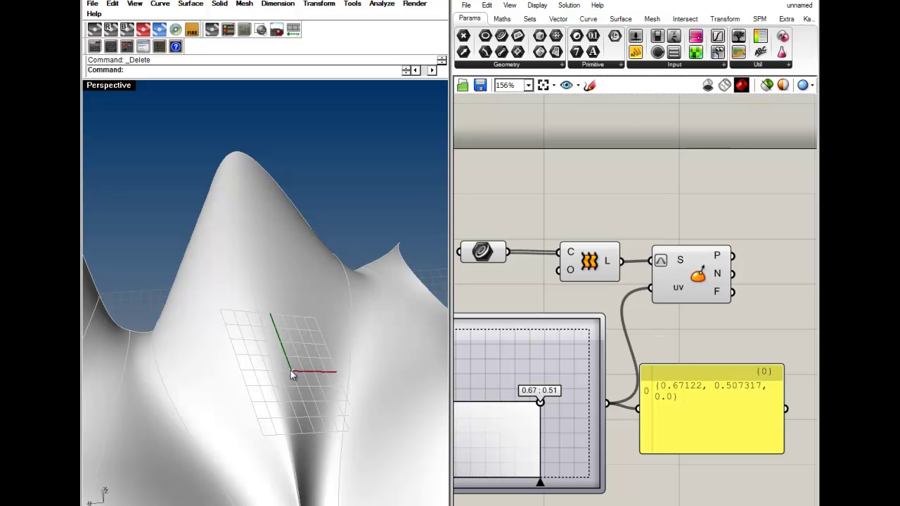
pyautogui.scroll(-4, 289, 384)
pyautogui.moveTo(284, 372); pyautogui.dragTo(274, 306, button='right')
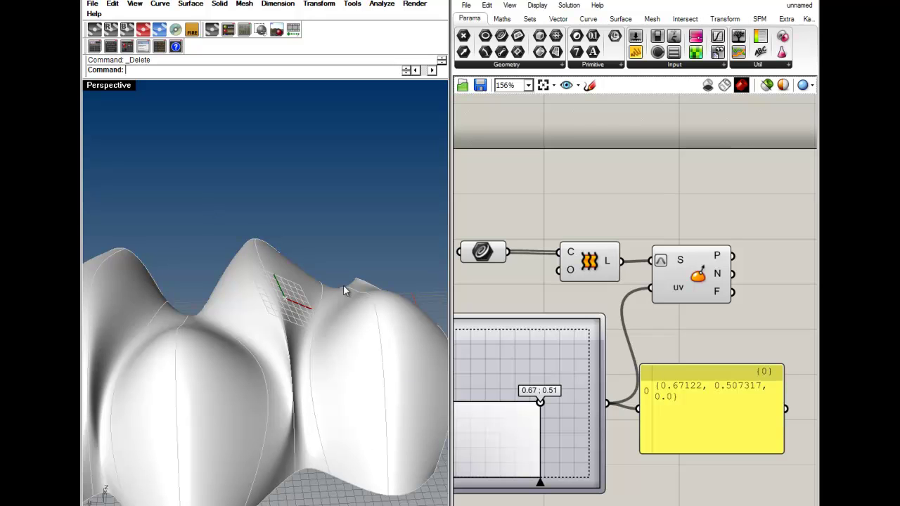
# Widen the gap between Loft and Evaluate Surface slightly, with the whole definition and surface in view
pyautogui.moveTo(537, 385); pyautogui.dragTo(570, 357, button='right')
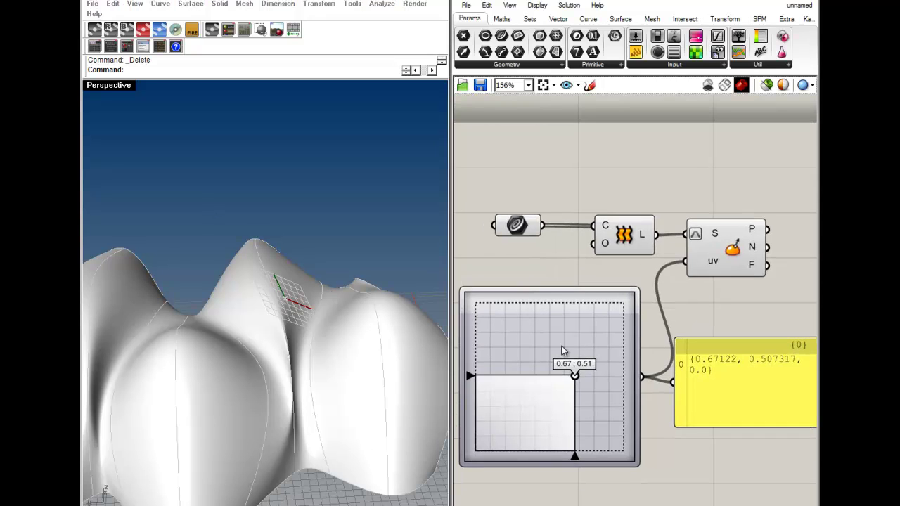
pyautogui.scroll(-3, 566, 355)
pyautogui.click(562, 352)
pyautogui.click(664, 322)
pyautogui.moveTo(662, 315); pyautogui.dragTo(667, 314)
pyautogui.click(681, 323)
pyautogui.moveTo(684, 323); pyautogui.dragTo(658, 327, button='right')
pyautogui.moveTo(247, 354); pyautogui.dragTo(377, 448, button='right')
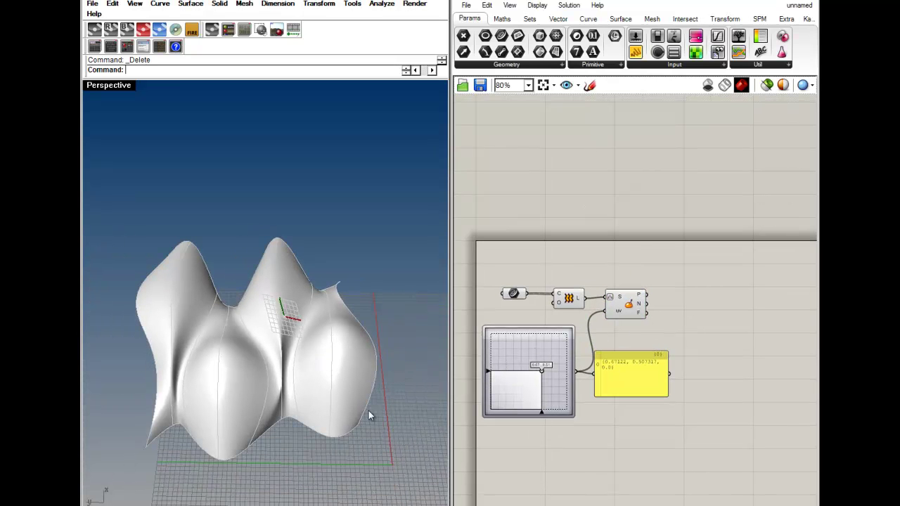
# Replace the Evaluate Surface, MD Slider and panel with a Divide Surface component fed by the Loft output
pyautogui.moveTo(675, 457); pyautogui.dragTo(506, 314)
pyautogui.press('Delete')
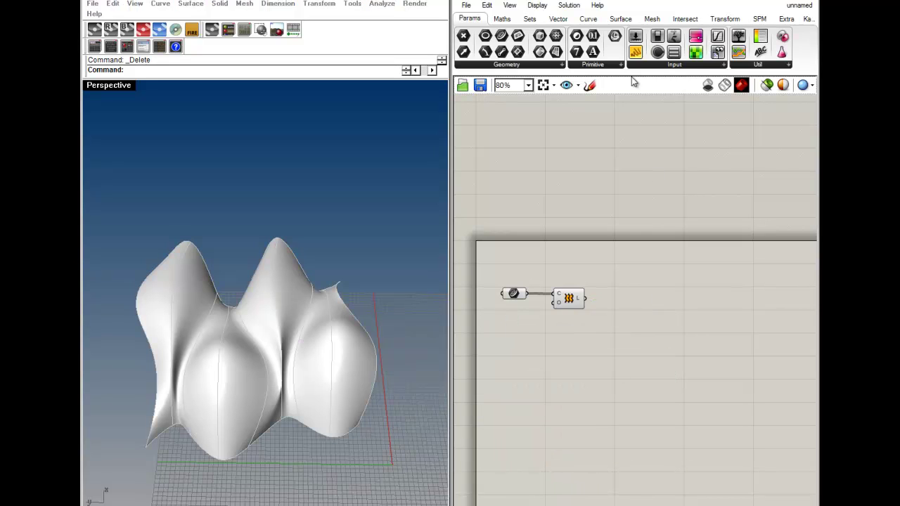
pyautogui.click(621, 19)
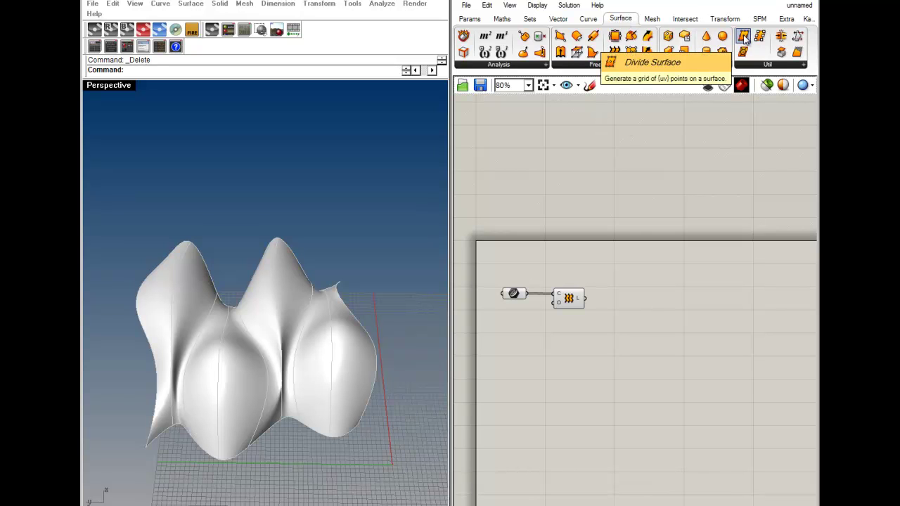
pyautogui.moveTo(744, 39); pyautogui.dragTo(573, 299)
pyautogui.scroll(2, 608, 304)
pyautogui.moveTo(627, 307); pyautogui.dragTo(626, 319)
pyautogui.click(625, 346)
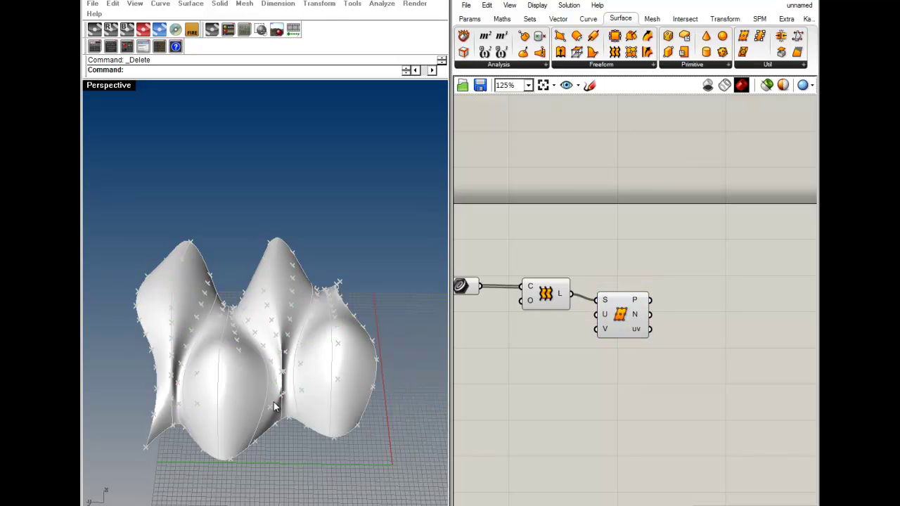
# Examine the Divide Surface normals and uv outputs, its U and V count inputs, and the division points on the surface
pyautogui.moveTo(420, 431); pyautogui.dragTo(459, 396, button='right')
pyautogui.scroll(4, 645, 304)
pyautogui.moveTo(633, 324)
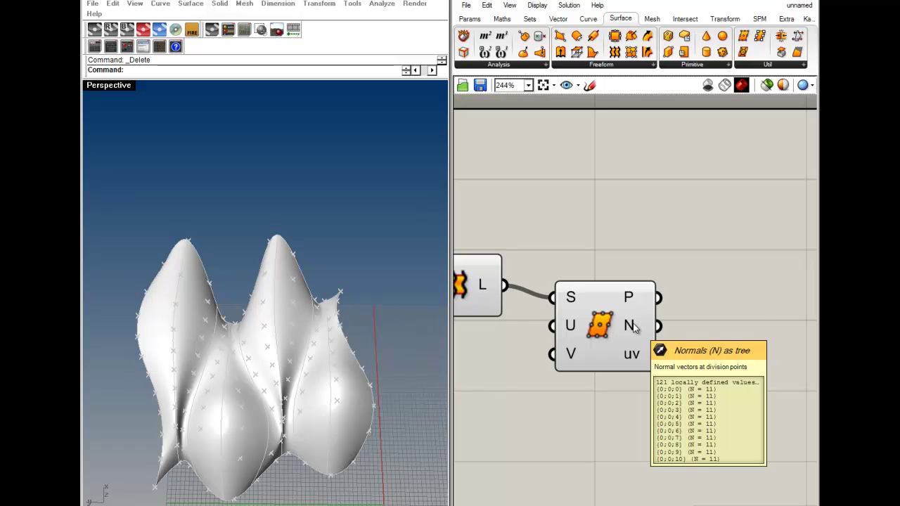
pyautogui.moveTo(641, 360)
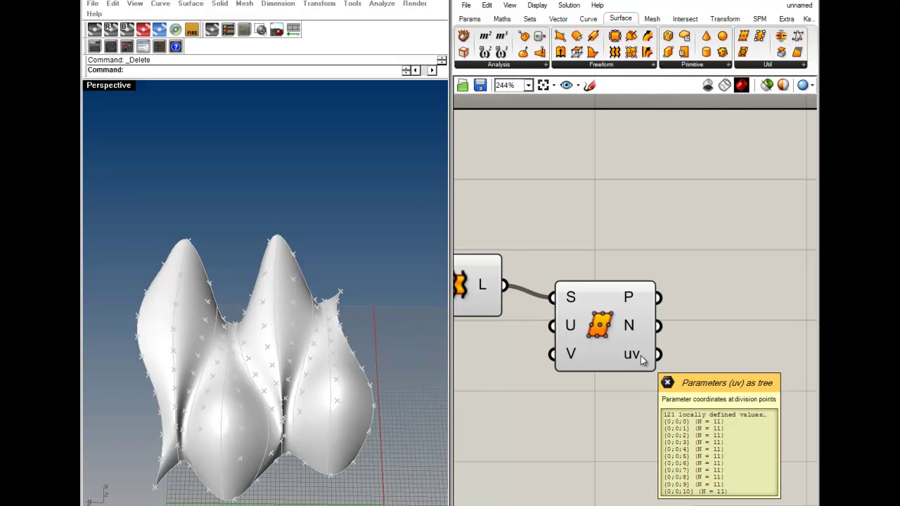
pyautogui.click(614, 344)
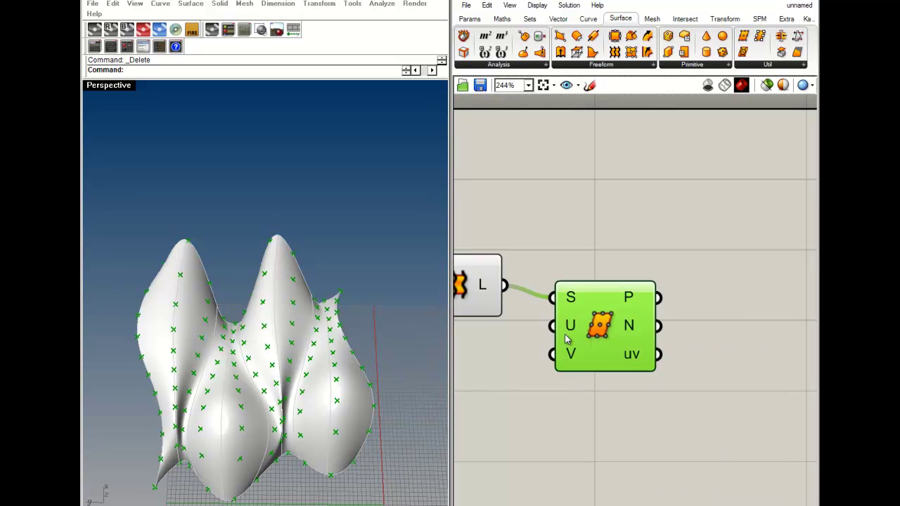
pyautogui.moveTo(570, 331)
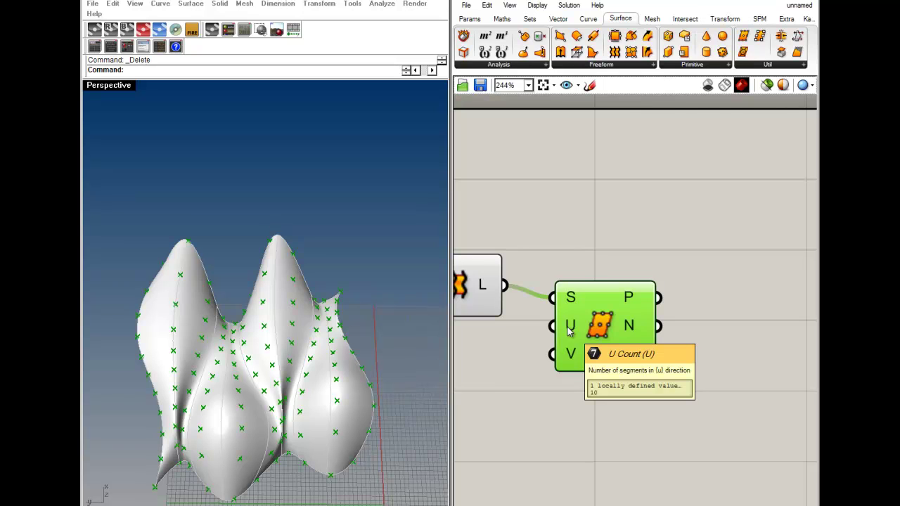
pyautogui.moveTo(570, 354)
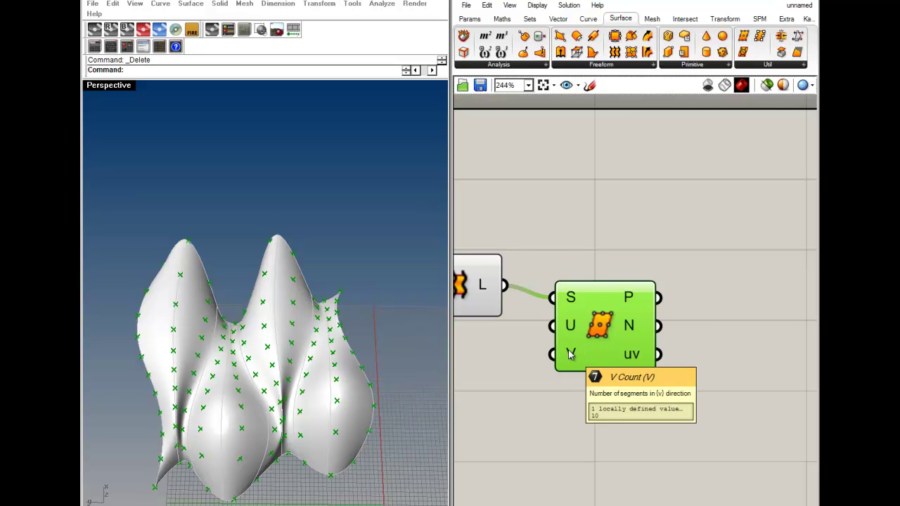
pyautogui.click(569, 424)
# Add a number slider with value 100 and connect it to the U input of Divide Surface
pyautogui.moveTo(605, 333); pyautogui.dragTo(611, 368)
pyautogui.click(522, 385)
pyautogui.moveTo(251, 399); pyautogui.dragTo(294, 343, button='right')
pyautogui.moveTo(546, 399); pyautogui.dragTo(610, 395, button='right')
pyautogui.doubleClick(546, 405)
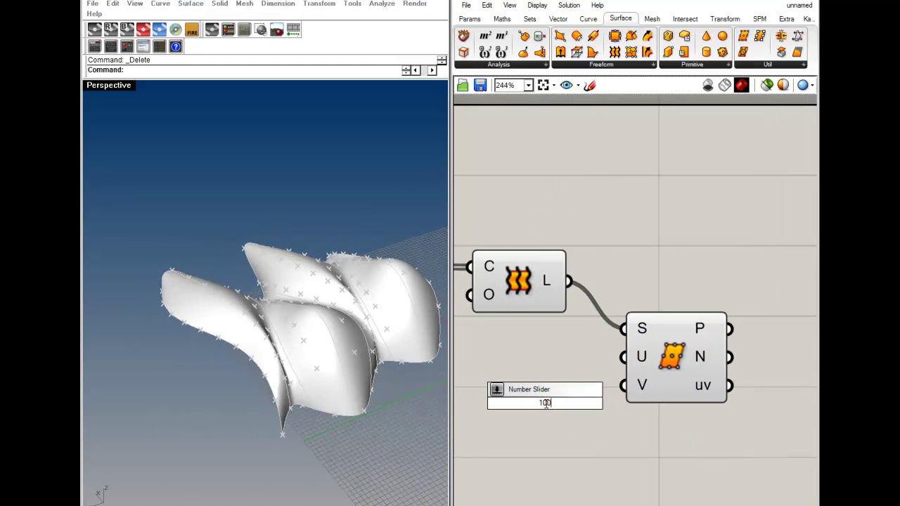
pyautogui.press('Return')
pyautogui.moveTo(566, 422); pyautogui.dragTo(614, 408, button='right')
pyautogui.scroll(-1, 587, 405)
pyautogui.moveTo(543, 394); pyautogui.dragTo(500, 394)
pyautogui.click(540, 411)
pyautogui.moveTo(641, 390); pyautogui.dragTo(705, 307)
# Duplicate the U count slider below the original and connect the copy to the V input of Divide Surface
pyautogui.moveTo(362, 367); pyautogui.dragTo(234, 369, button='right')
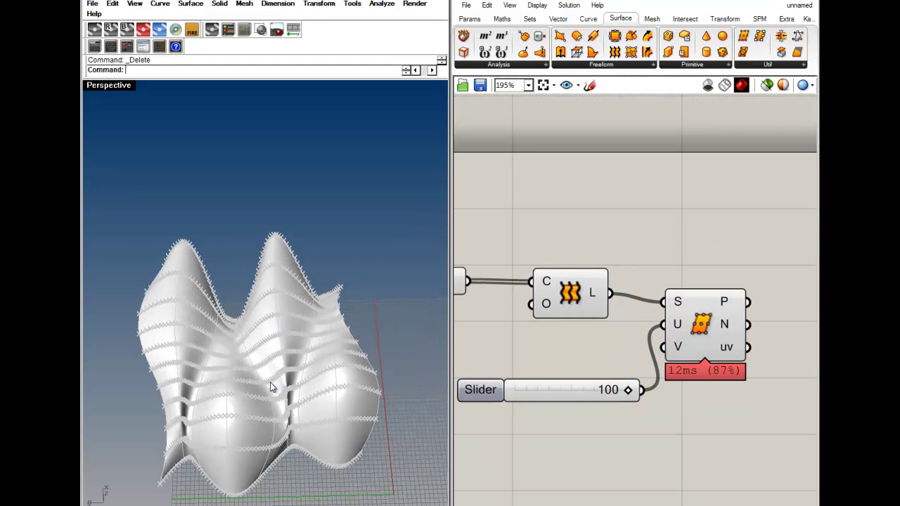
pyautogui.scroll(3, 233, 369)
pyautogui.click(703, 324)
pyautogui.moveTo(627, 391)
pyautogui.mouseDown()
pyautogui.moveTo(545, 395)
pyautogui.moveTo(633, 394)
pyautogui.mouseUp()
pyautogui.moveTo(565, 414); pyautogui.dragTo(637, 396, button='right')
pyautogui.moveTo(561, 376); pyautogui.dragTo(547, 350)
pyautogui.keyDown('alt'); pyautogui.moveTo(546, 349); pyautogui.dragTo(549, 378); pyautogui.keyUp('alt')
pyautogui.moveTo(702, 377); pyautogui.dragTo(738, 333)
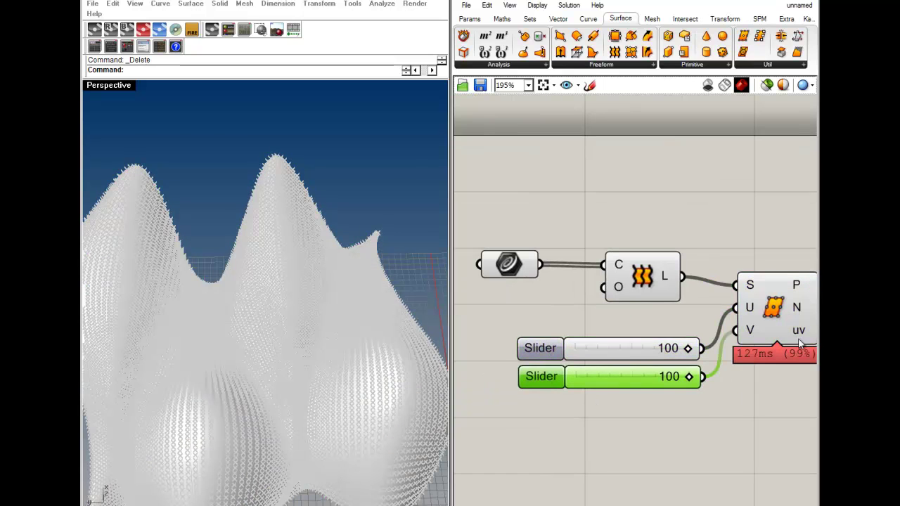
# Reduce the V count slider to 40 and finally to 20, checking the division points on the surface
pyautogui.click(774, 308)
pyautogui.moveTo(249, 288); pyautogui.dragTo(321, 283, button='right')
pyautogui.scroll(3, 320, 283)
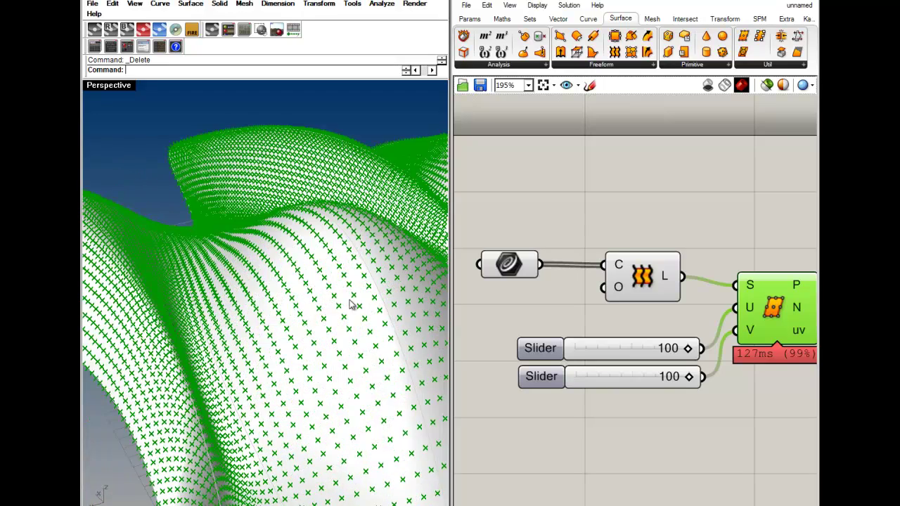
pyautogui.moveTo(690, 383); pyautogui.dragTo(621, 382)
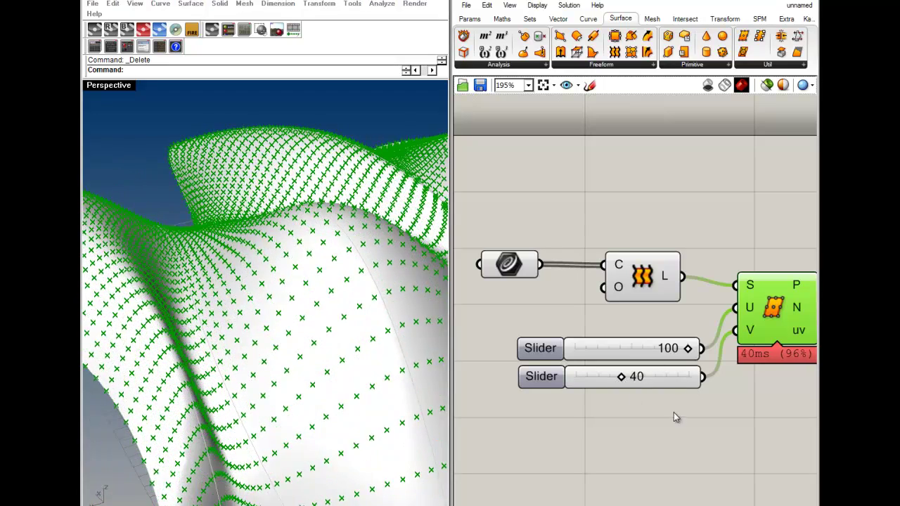
pyautogui.moveTo(644, 399); pyautogui.dragTo(575, 420, button='right')
pyautogui.moveTo(352, 365); pyautogui.dragTo(307, 358, button='right')
pyautogui.moveTo(554, 397); pyautogui.dragTo(531, 397)
pyautogui.click(597, 426)
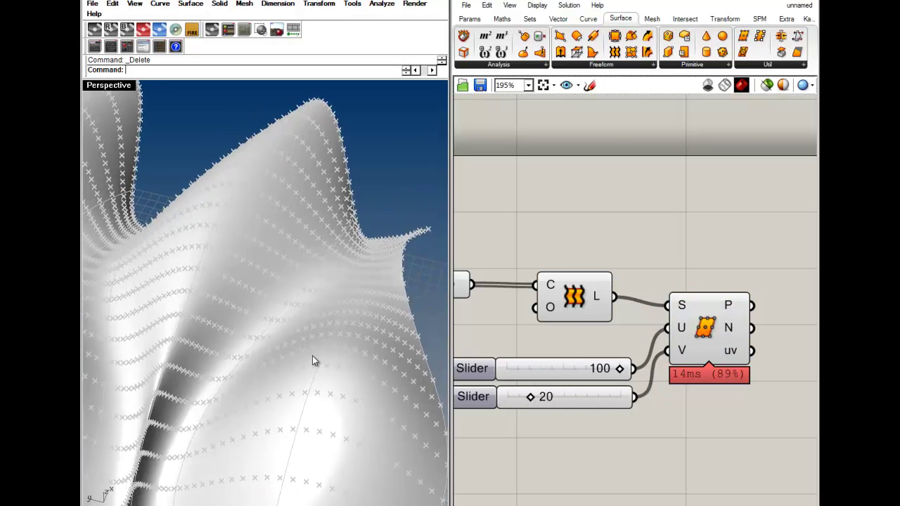
pyautogui.scroll(-6, 313, 356)
pyautogui.click(727, 321)
pyautogui.click(770, 120)
# Add an Interpolate curve component and connect the P output of Divide Surface to its V input
pyautogui.moveTo(772, 111); pyautogui.dragTo(704, 110, button='right')
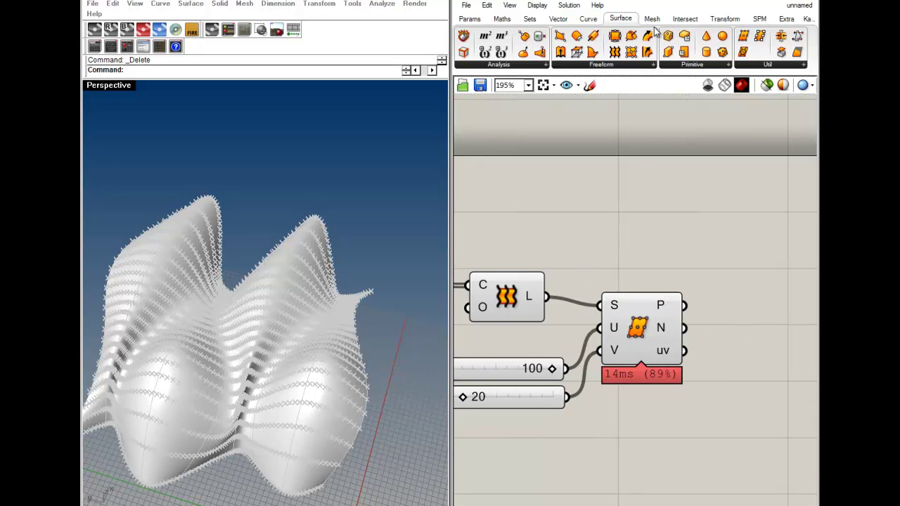
pyautogui.click(587, 19)
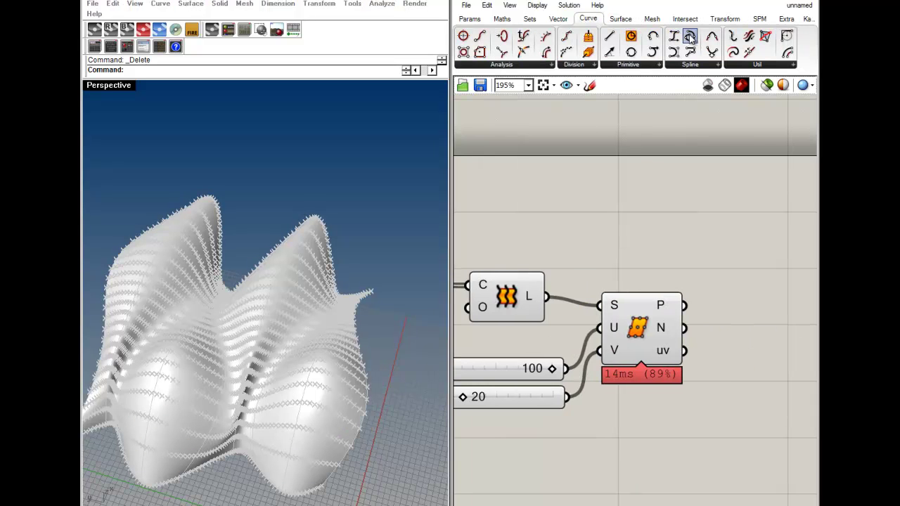
pyautogui.click(732, 294)
pyautogui.moveTo(710, 298); pyautogui.dragTo(731, 303)
pyautogui.moveTo(717, 265); pyautogui.dragTo(684, 305)
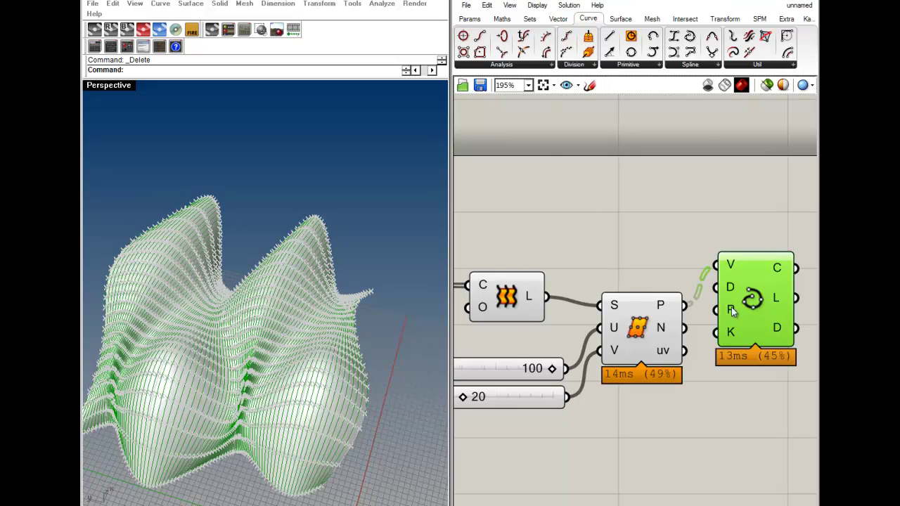
pyautogui.moveTo(773, 313); pyautogui.dragTo(702, 312, button='right')
pyautogui.moveTo(701, 313); pyautogui.dragTo(703, 331)
pyautogui.click(724, 407)
# Hide the Divide Surface preview and inspect the interpolated curves running across the surface
pyautogui.rightClick(571, 322)
pyautogui.click(605, 347)
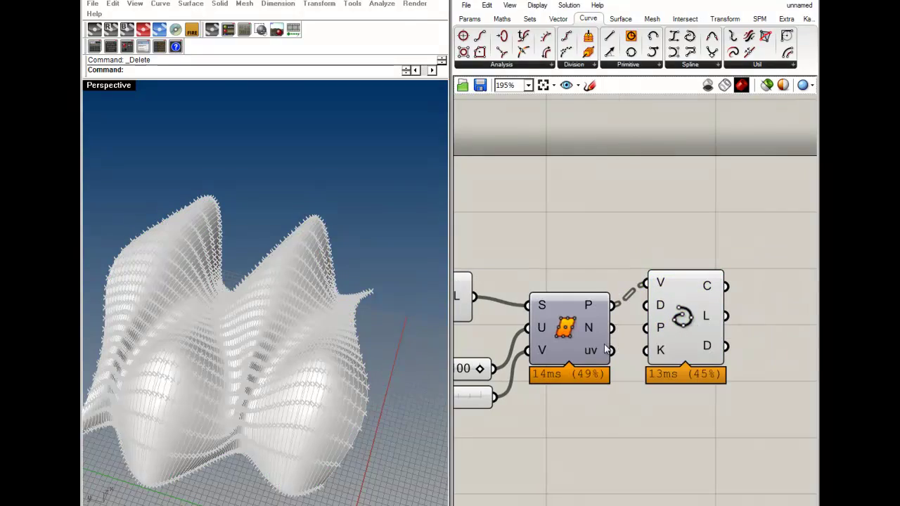
pyautogui.click(685, 318)
pyautogui.moveTo(235, 391); pyautogui.dragTo(297, 382, button='right')
pyautogui.scroll(5, 297, 382)
pyautogui.scroll(-5, 299, 382)
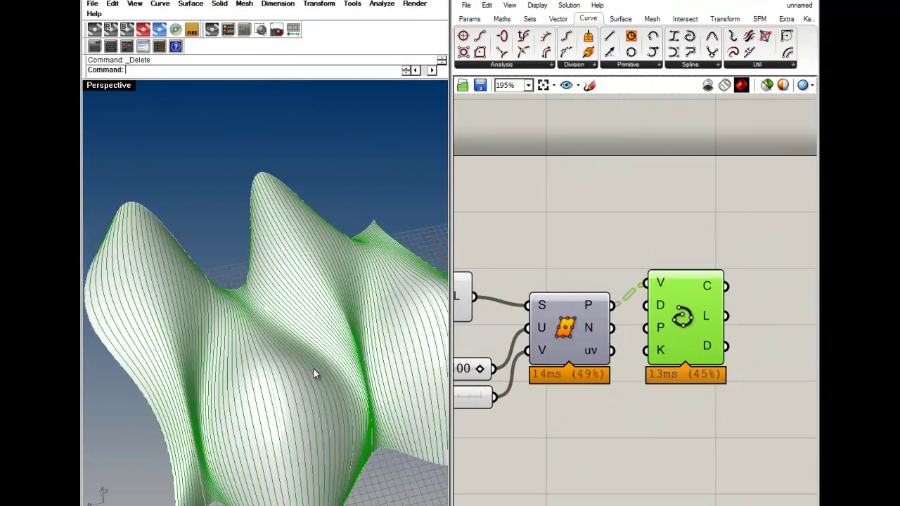
# Add a second Loft component after Interpolate and connect the interpolated curves to its C input
pyautogui.moveTo(680, 363); pyautogui.dragTo(608, 360, button='right')
pyautogui.click(636, 172)
pyautogui.click(620, 19)
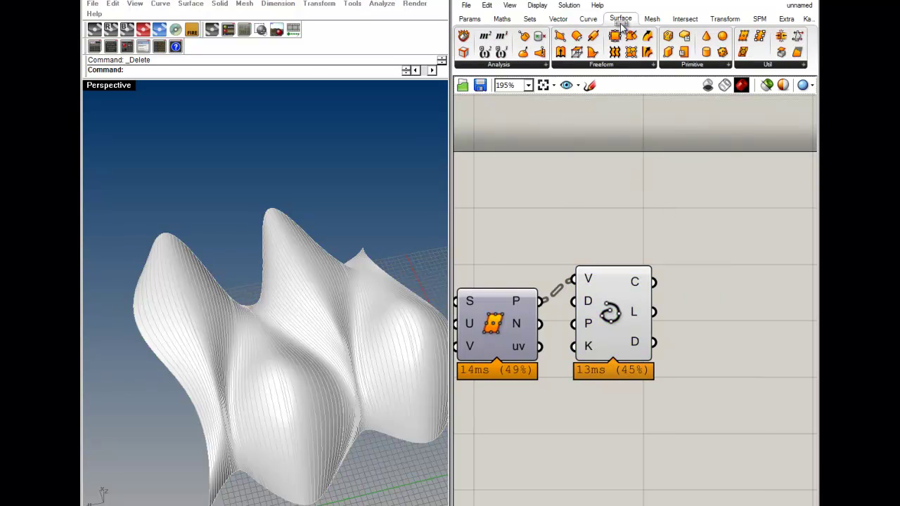
pyautogui.moveTo(613, 56); pyautogui.dragTo(654, 283)
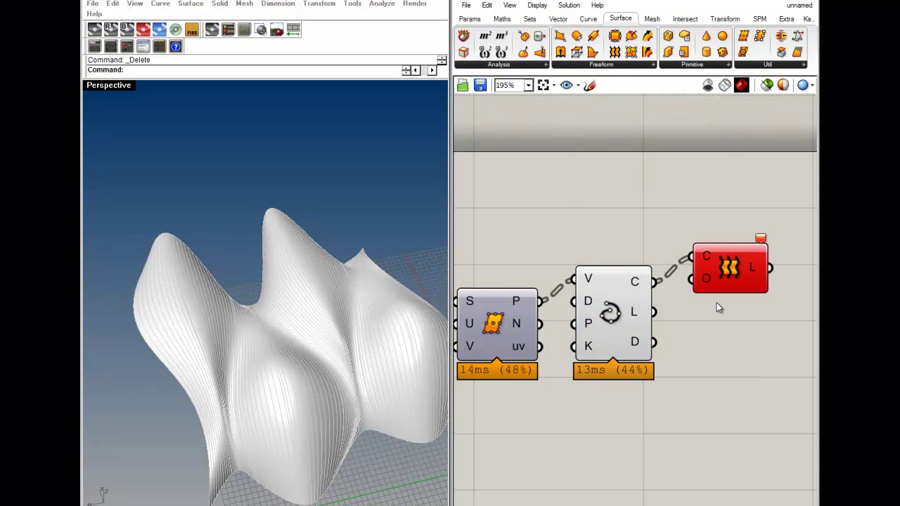
pyautogui.moveTo(731, 273); pyautogui.dragTo(727, 300)
pyautogui.click(673, 268)
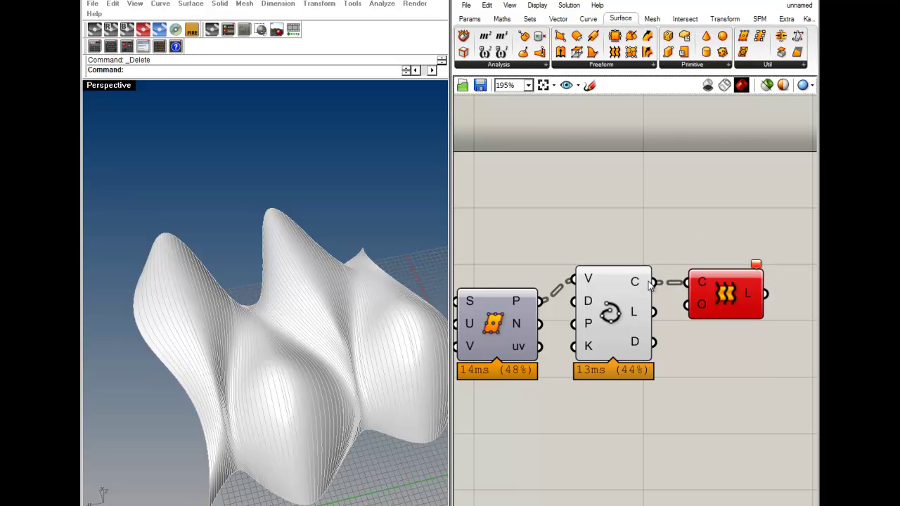
# Flatten the C input of the second Loft and move the component slightly away from Interpolate
pyautogui.moveTo(640, 287)
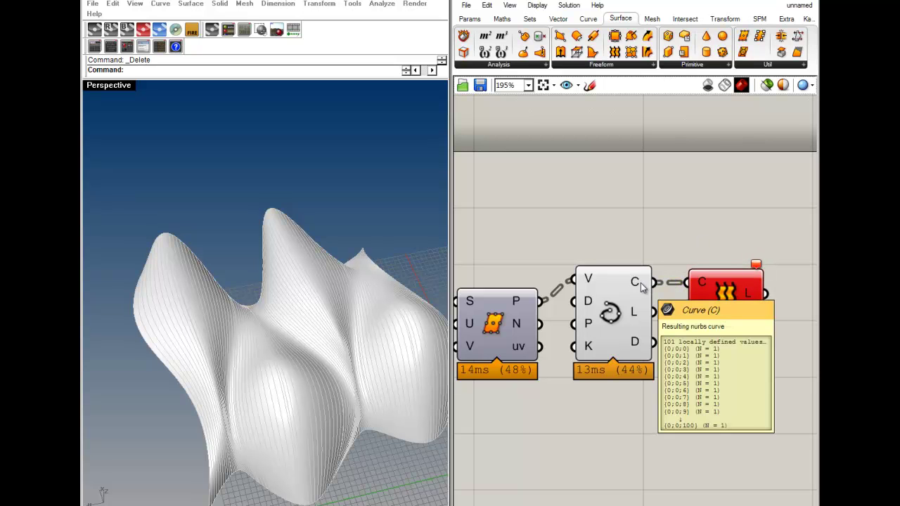
pyautogui.rightClick(691, 283)
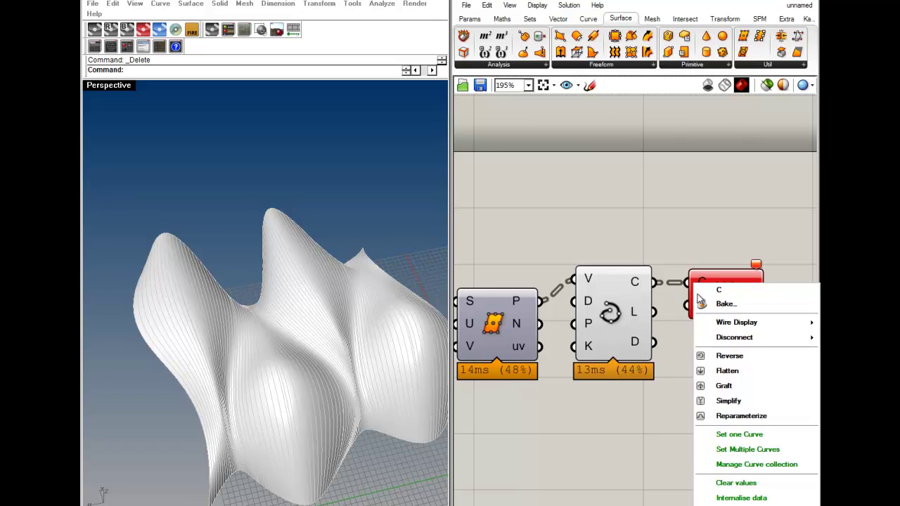
pyautogui.click(720, 372)
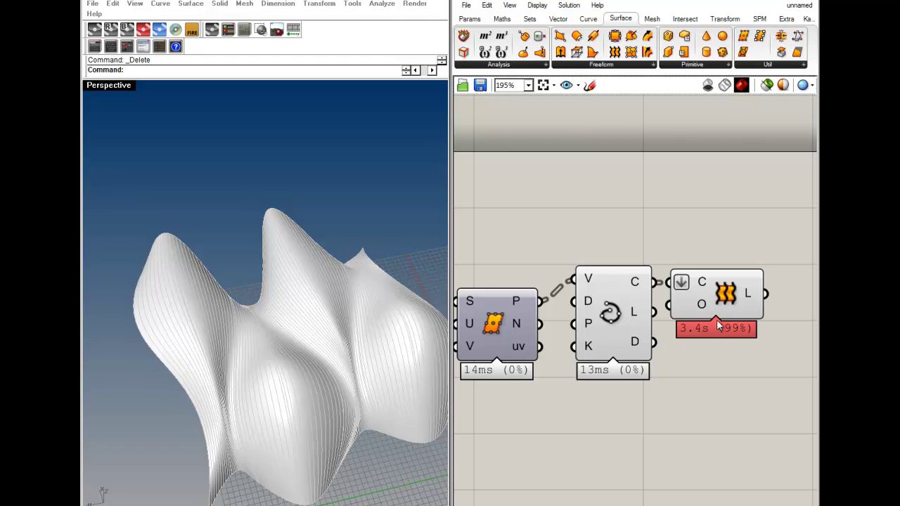
pyautogui.moveTo(724, 339); pyautogui.dragTo(737, 340)
pyautogui.click(727, 391)
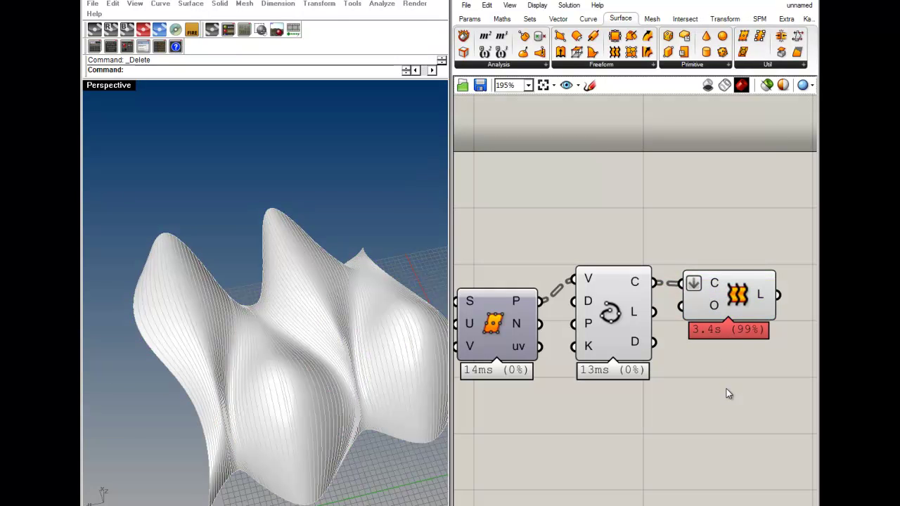
# Compare the second loft with the original surface up close and hide the original Loft's preview
pyautogui.click(739, 299)
pyautogui.moveTo(338, 366); pyautogui.dragTo(262, 309, button='right')
pyautogui.scroll(5, 306, 313)
pyautogui.scroll(2, 305, 310)
pyautogui.moveTo(646, 288); pyautogui.dragTo(809, 322, button='right')
pyautogui.scroll(-2, 808, 322)
pyautogui.rightClick(640, 327)
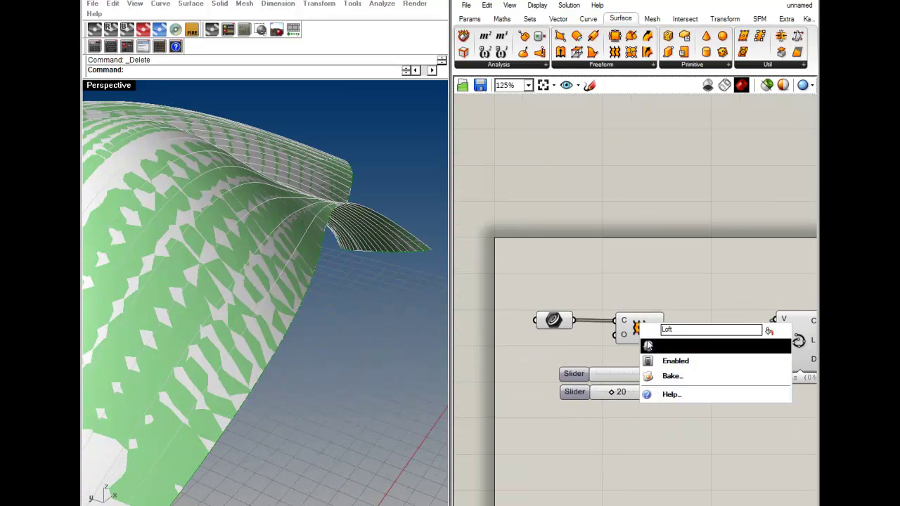
pyautogui.click(648, 345)
# Select the second Loft and inspect its surface across the whole form
pyautogui.moveTo(575, 300); pyautogui.dragTo(515, 305, button='right')
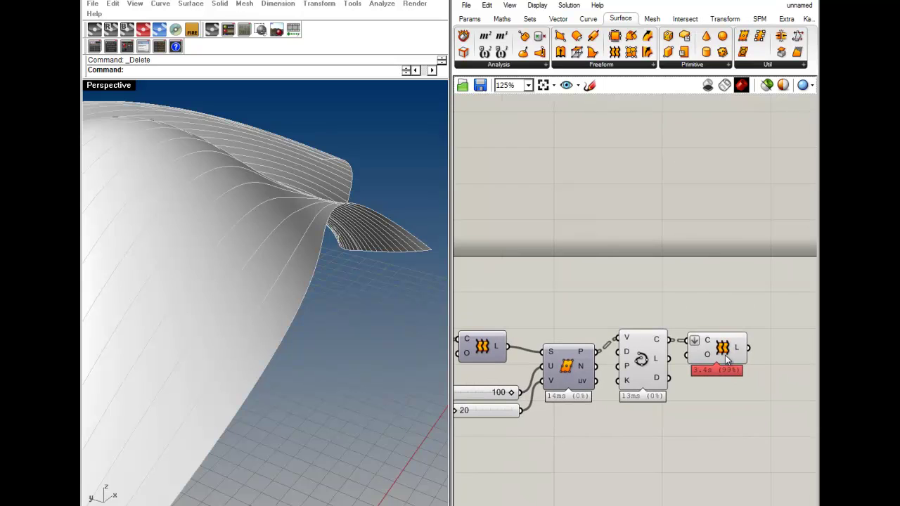
pyautogui.click(724, 356)
pyautogui.moveTo(245, 300); pyautogui.dragTo(277, 307, button='right')
pyautogui.scroll(-5, 277, 307)
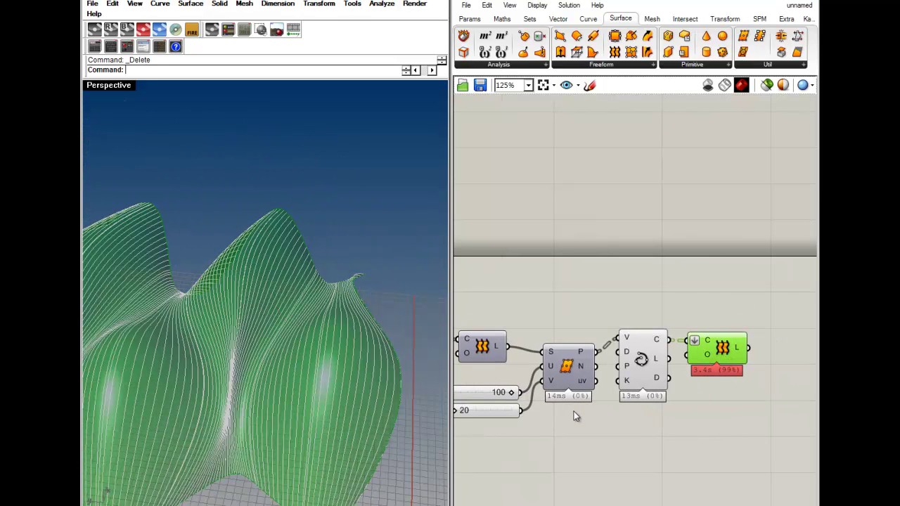
# Turn the Divide Surface preview back on and inspect its point rows against the lofted surface
pyautogui.click(574, 411)
pyautogui.rightClick(570, 364)
pyautogui.click(599, 387)
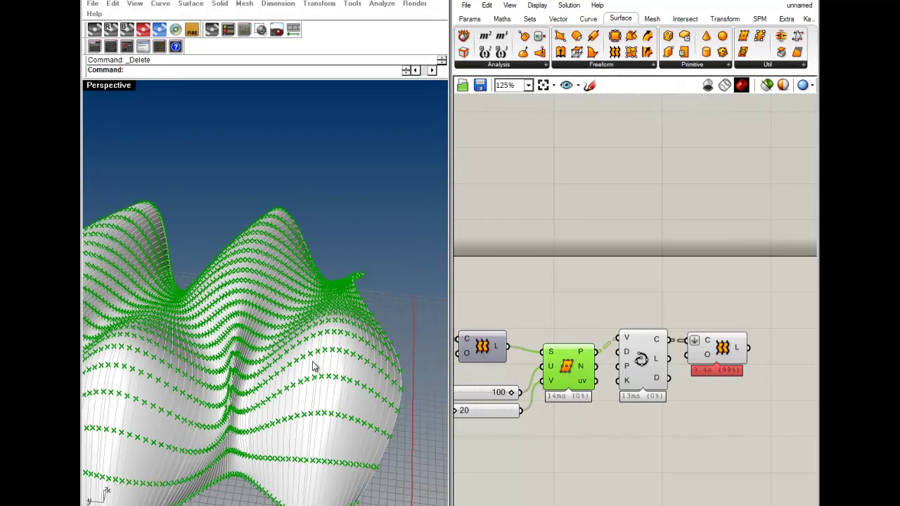
pyautogui.moveTo(422, 391); pyautogui.dragTo(338, 378, button='right')
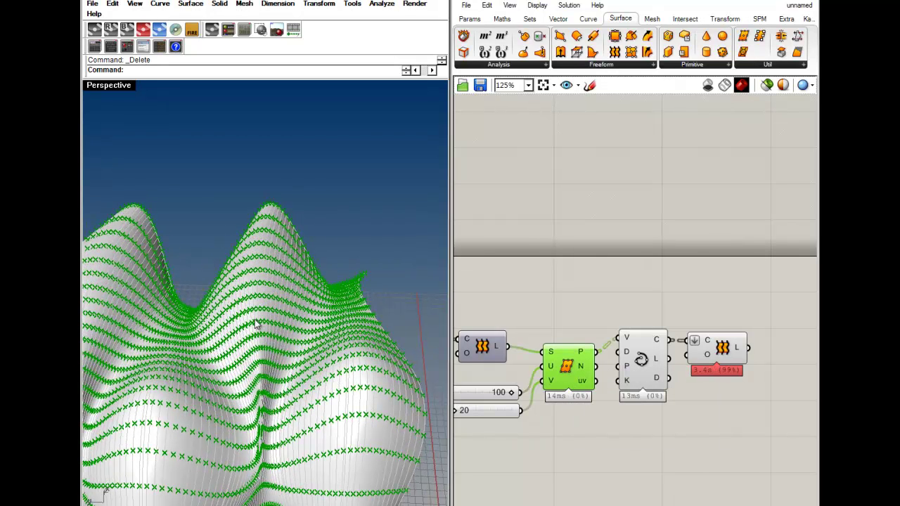
pyautogui.click(734, 402)
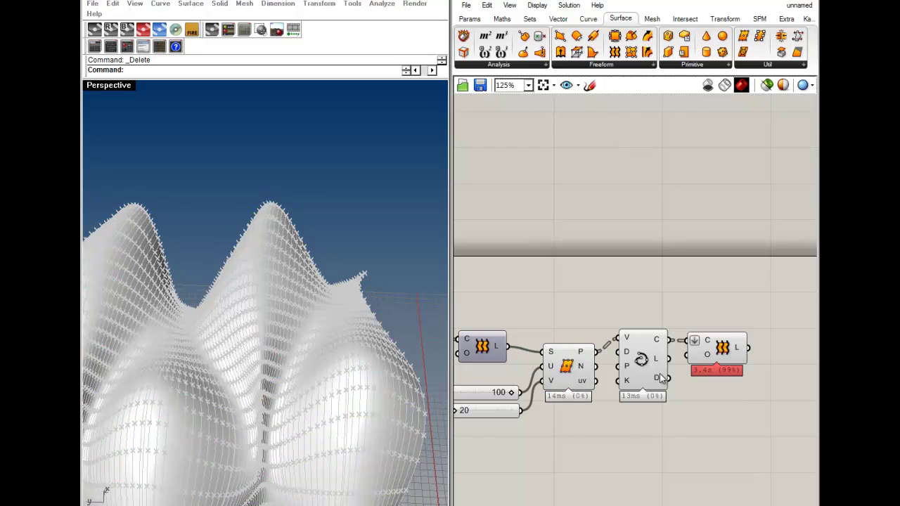
# Check the interpolated curves and the second loft in the viewport, and delete the Interpolate and second Loft components
pyautogui.click(642, 369)
pyautogui.click(637, 418)
pyautogui.click(716, 350)
pyautogui.moveTo(393, 337)
pyautogui.mouseDown(button='right')
pyautogui.moveTo(327, 298)
pyautogui.moveTo(331, 286)
pyautogui.moveTo(415, 309)
pyautogui.mouseUp(button='right')
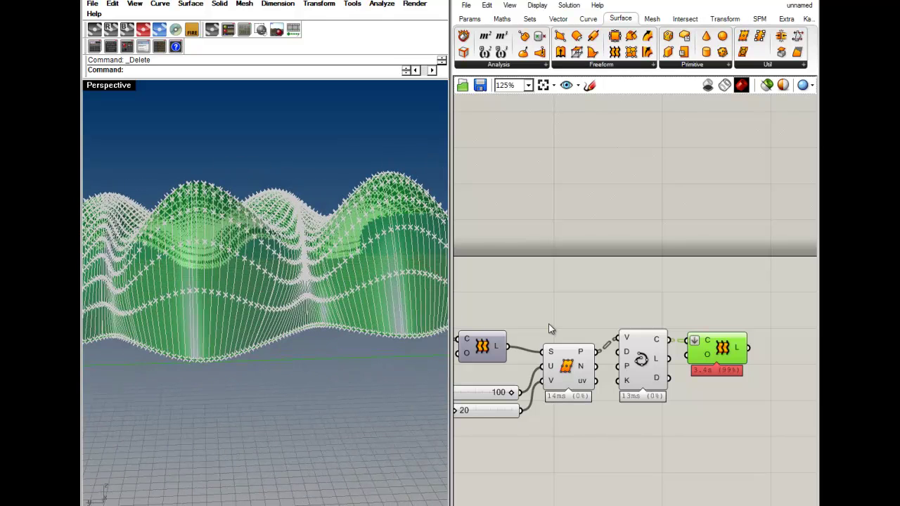
pyautogui.click(685, 438)
pyautogui.moveTo(765, 457); pyautogui.dragTo(651, 332)
pyautogui.press('Delete')
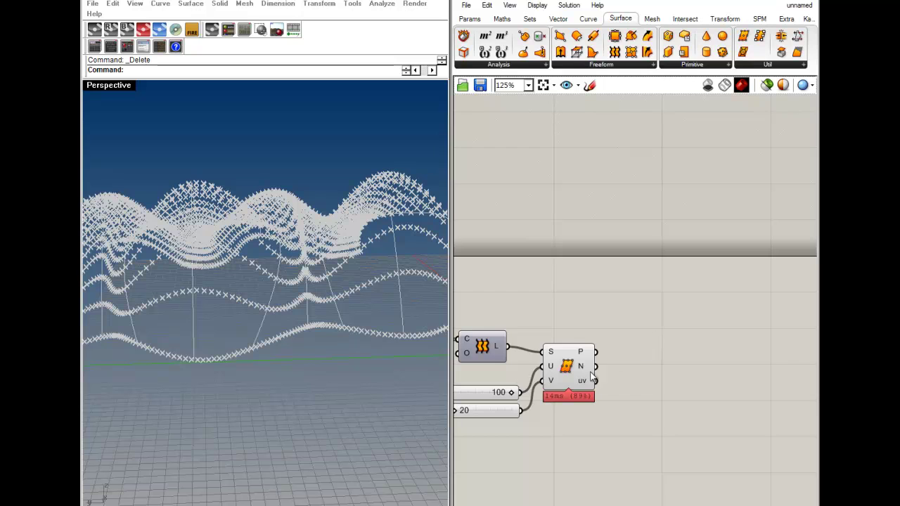
# Add a Surface Frames component above Divide Surface and connect the Loft output to its surface input
pyautogui.moveTo(597, 376); pyautogui.dragTo(693, 390, button='right')
pyautogui.click(692, 390)
pyautogui.click(703, 389)
pyautogui.scroll(3, 651, 372)
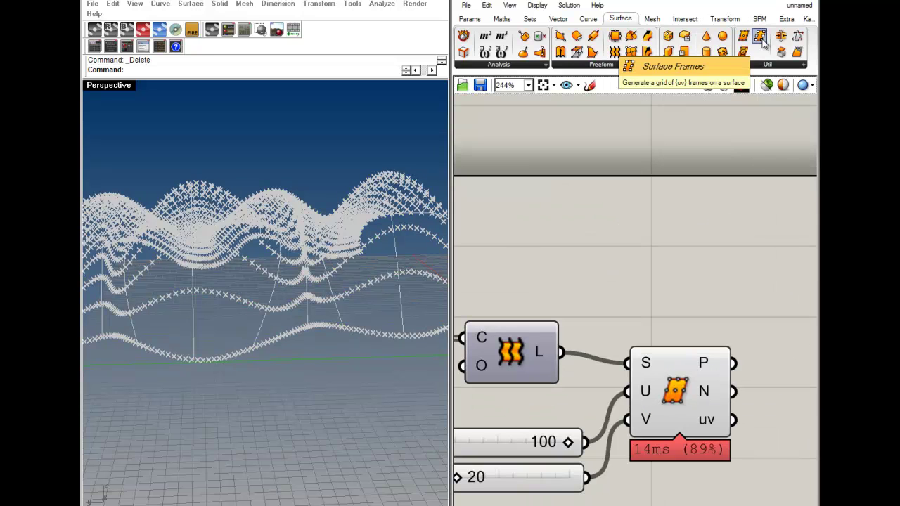
pyautogui.moveTo(759, 35); pyautogui.dragTo(673, 272)
pyautogui.scroll(-1, 670, 278)
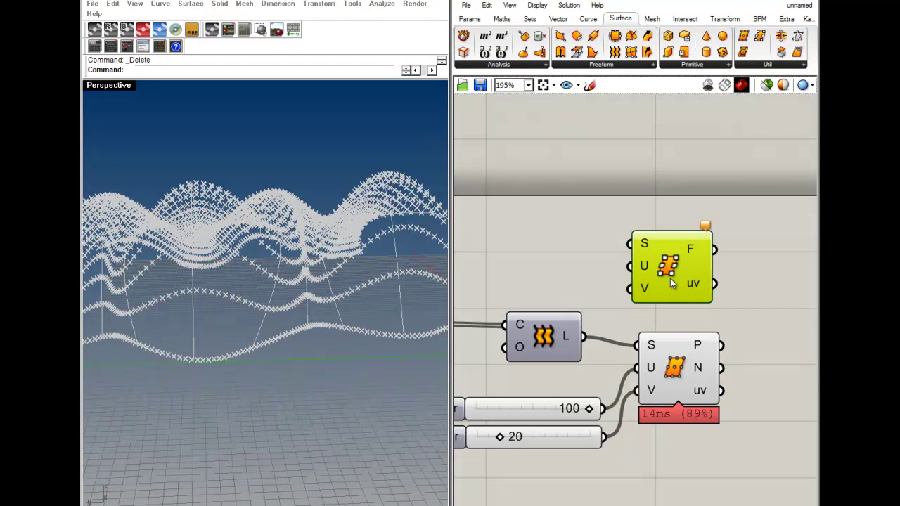
pyautogui.moveTo(642, 242); pyautogui.dragTo(584, 337)
pyautogui.scroll(2, 703, 266)
# Check the Frames and uv outputs of Surface Frames and compare the component with Divide Surface
pyautogui.moveTo(690, 253)
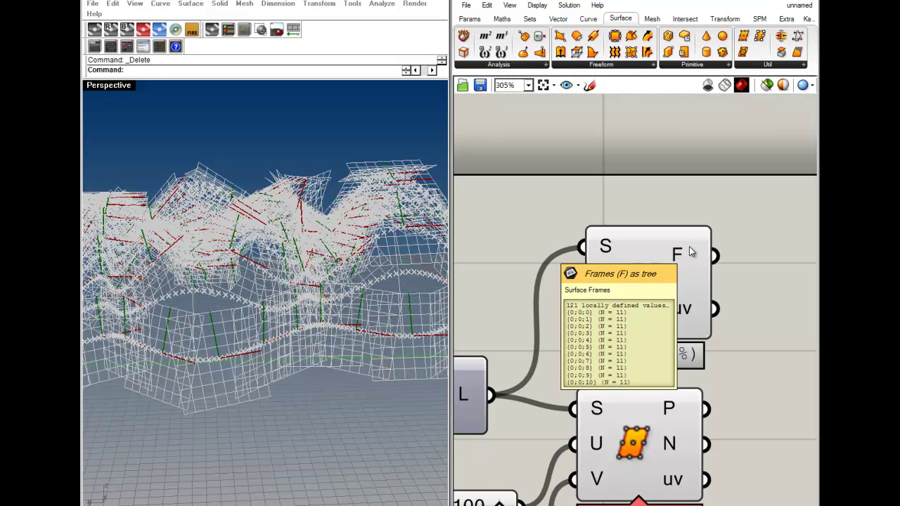
pyautogui.moveTo(685, 311)
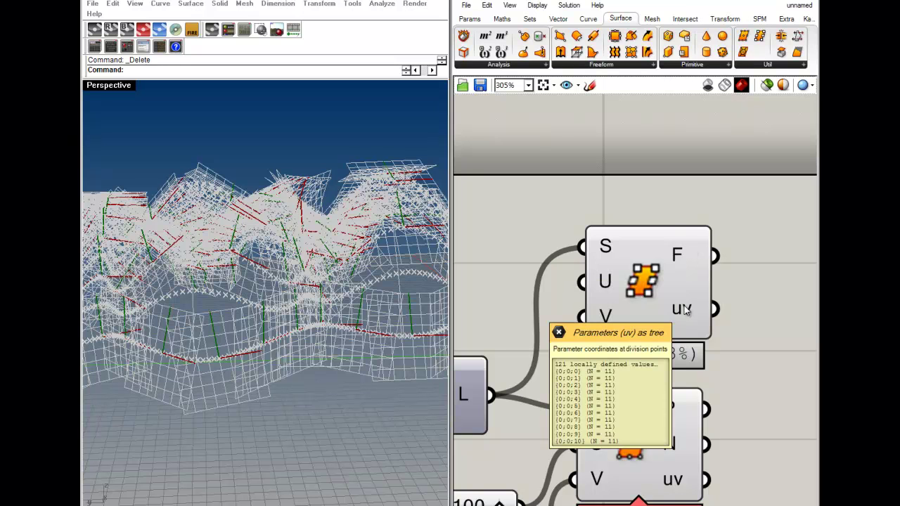
pyautogui.moveTo(729, 413); pyautogui.dragTo(726, 370, button='right')
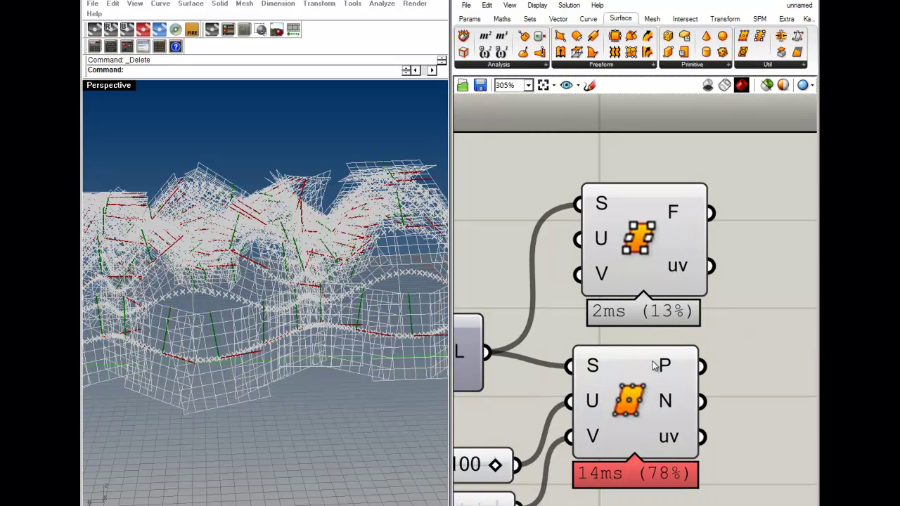
pyautogui.click(644, 246)
pyautogui.click(739, 297)
# Move Divide Surface and Surface Frames farther away from the Loft component
pyautogui.scroll(-4, 739, 296)
pyautogui.moveTo(675, 340); pyautogui.dragTo(713, 352)
pyautogui.moveTo(710, 351); pyautogui.dragTo(758, 360)
pyautogui.moveTo(693, 288); pyautogui.dragTo(708, 265)
pyautogui.scroll(4, 721, 275)
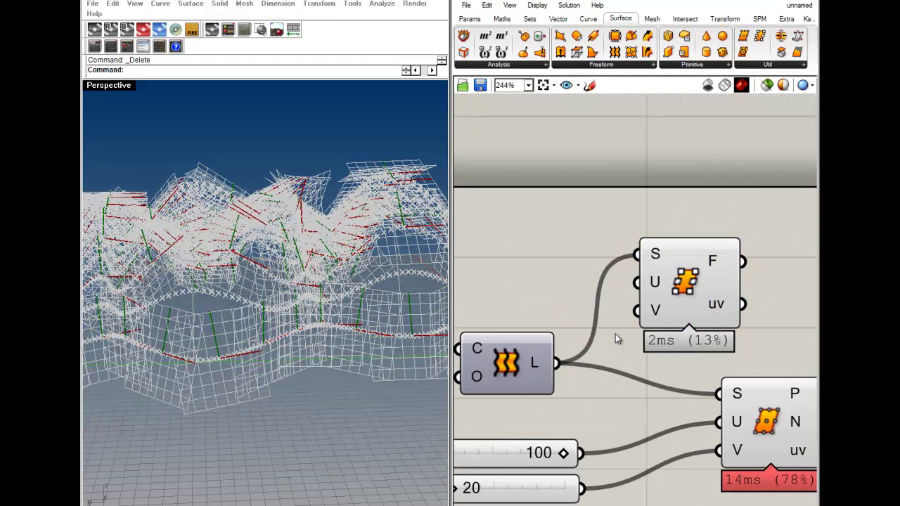
# Set the two division sliders to 45 and 14 and connect them to the U and V inputs of Surface Frames
pyautogui.moveTo(533, 454); pyautogui.dragTo(571, 455, button='right')
pyautogui.moveTo(603, 456); pyautogui.dragTo(521, 462)
pyautogui.moveTo(492, 492); pyautogui.dragTo(482, 493)
pyautogui.moveTo(618, 454); pyautogui.dragTo(676, 283)
pyautogui.moveTo(618, 489); pyautogui.dragTo(677, 312)
# Delete the Divide Surface component and move Surface Frames down beside the Loft and sliders
pyautogui.moveTo(661, 454); pyautogui.dragTo(573, 450, button='right')
pyautogui.click(712, 423)
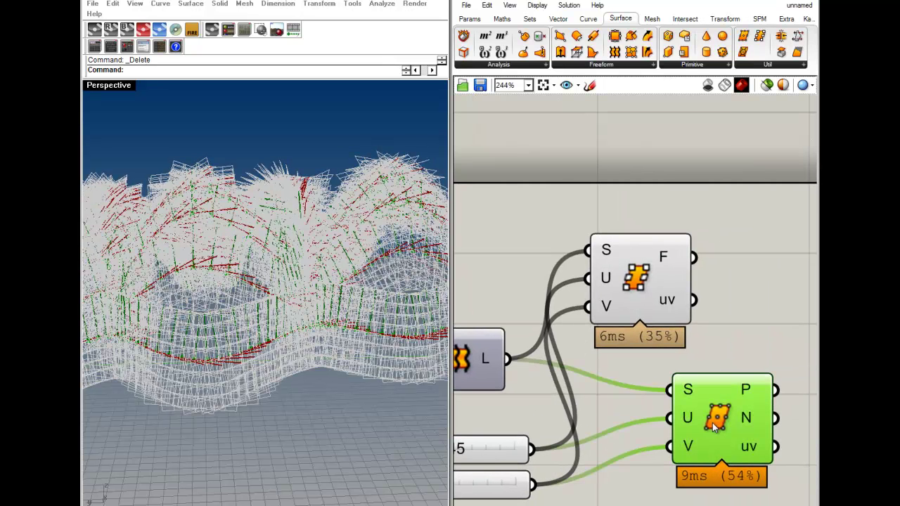
pyautogui.press('Delete')
pyautogui.click(641, 306)
pyautogui.moveTo(641, 312); pyautogui.dragTo(664, 395)
pyautogui.click(685, 445)
# Set the preview plane size to 1.0 and inspect the frames along the lofted surface
pyautogui.moveTo(200, 262); pyautogui.dragTo(253, 322, button='right')
pyautogui.click(568, 6)
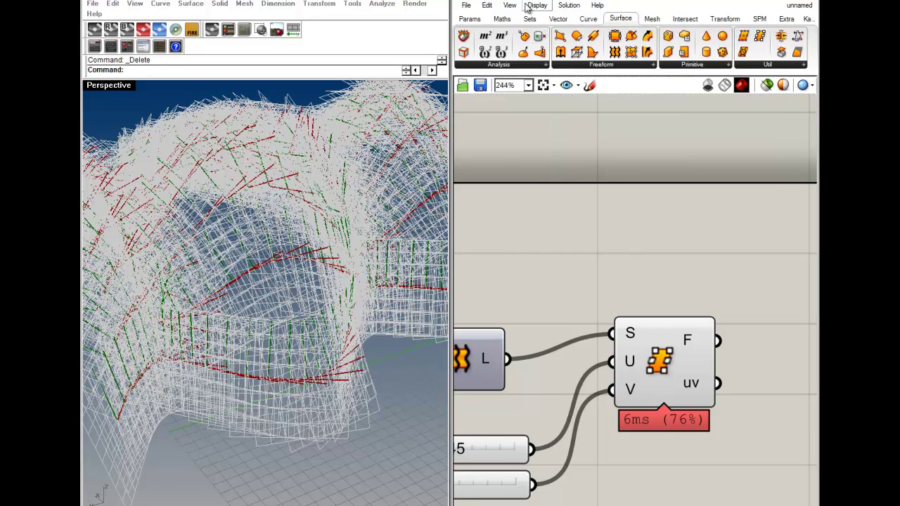
pyautogui.click(536, 5)
pyautogui.moveTo(545, 184)
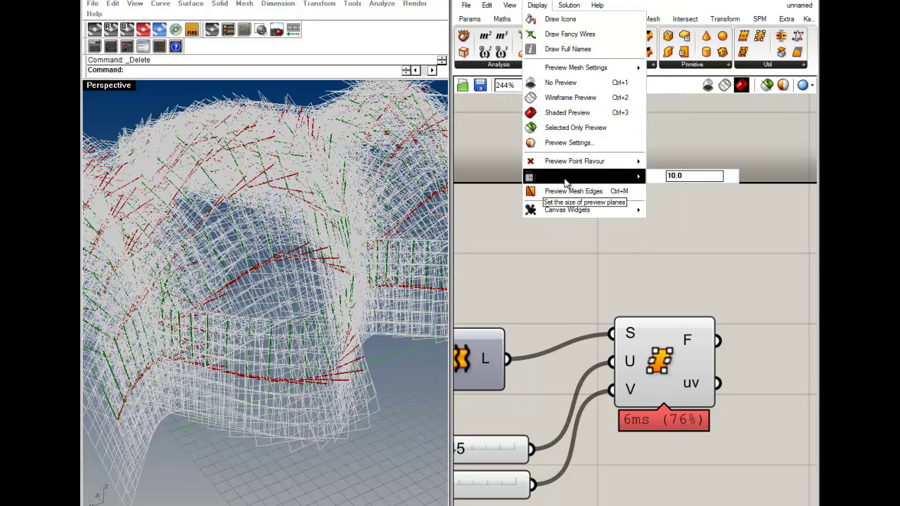
pyautogui.click(676, 177)
pyautogui.press('BackSpace')
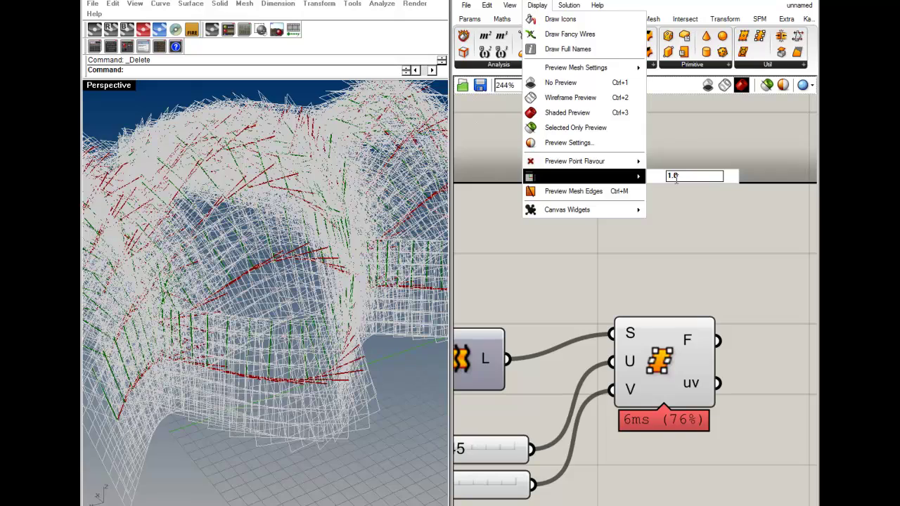
pyautogui.press('Return')
pyautogui.click(676, 243)
pyautogui.moveTo(238, 235); pyautogui.dragTo(292, 247, button='right')
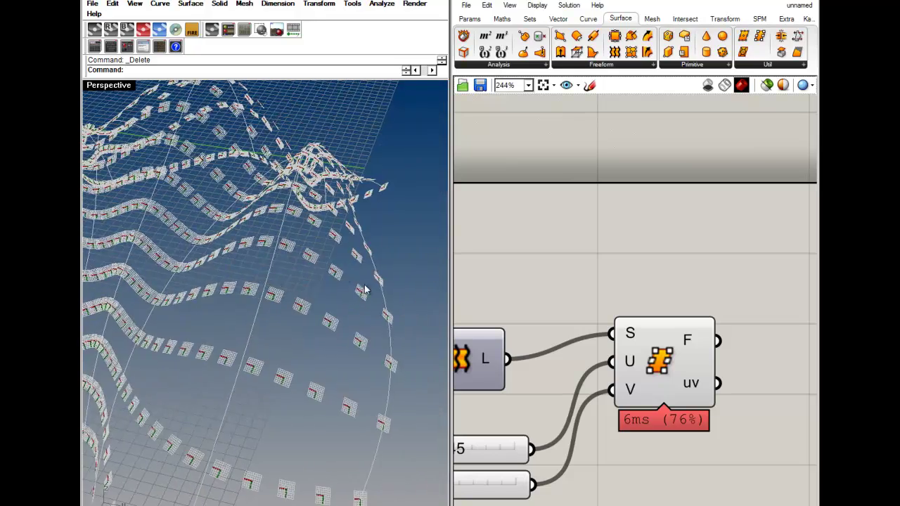
pyautogui.scroll(8, 363, 288)
pyautogui.scroll(-3, 363, 292)
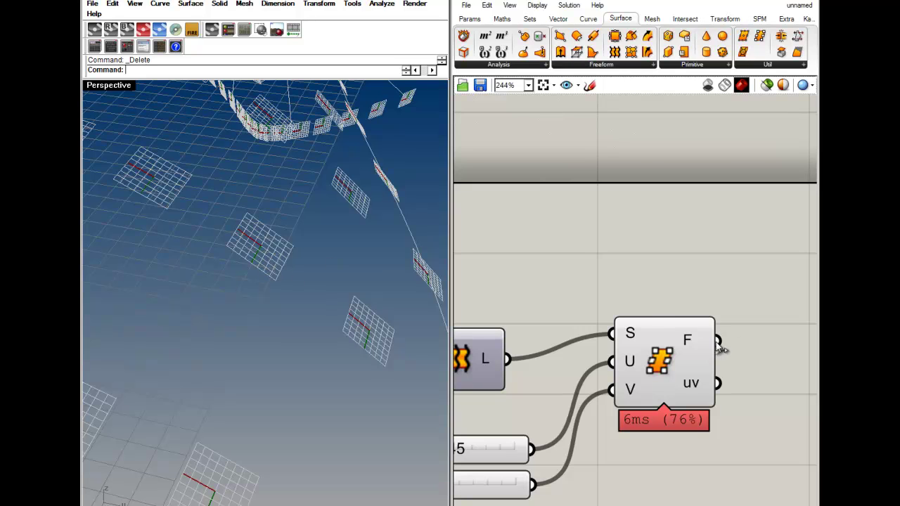
# Reposition Surface Frames and add a Point XYZ component after it
pyautogui.moveTo(717, 340); pyautogui.dragTo(676, 333, button='right')
pyautogui.moveTo(614, 350); pyautogui.dragTo(598, 379)
pyautogui.click(601, 307)
pyautogui.click(616, 298)
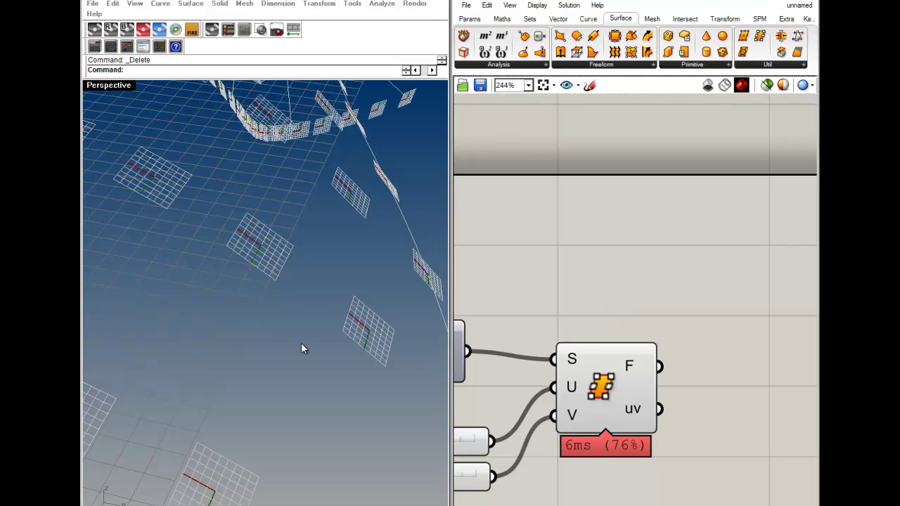
pyautogui.click(561, 19)
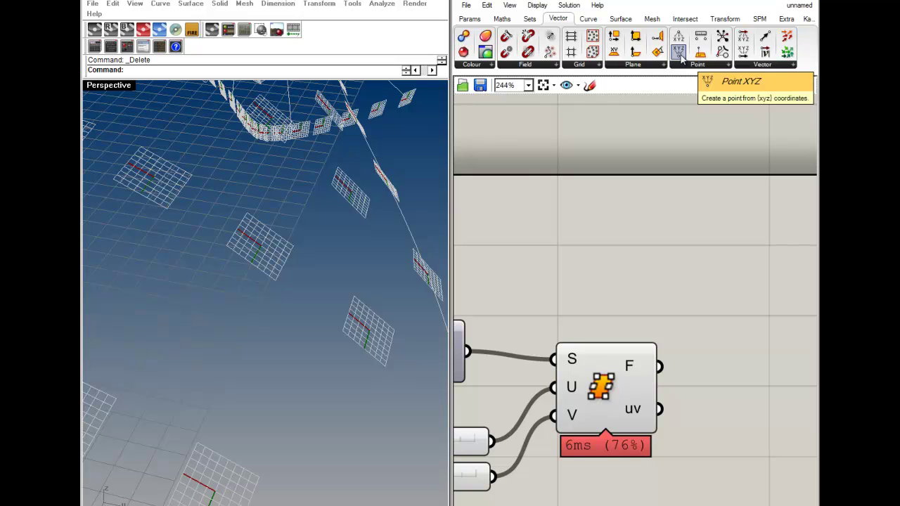
pyautogui.moveTo(679, 54); pyautogui.dragTo(703, 332)
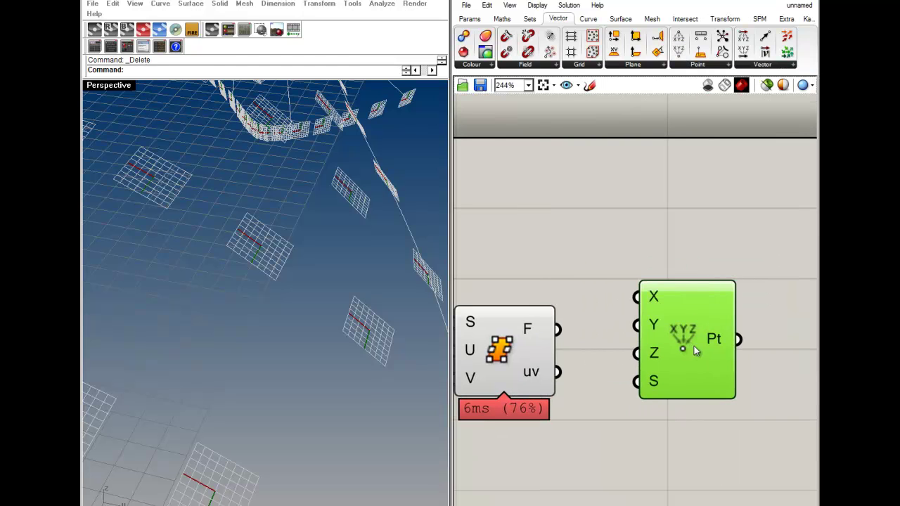
pyautogui.moveTo(654, 373); pyautogui.dragTo(652, 355)
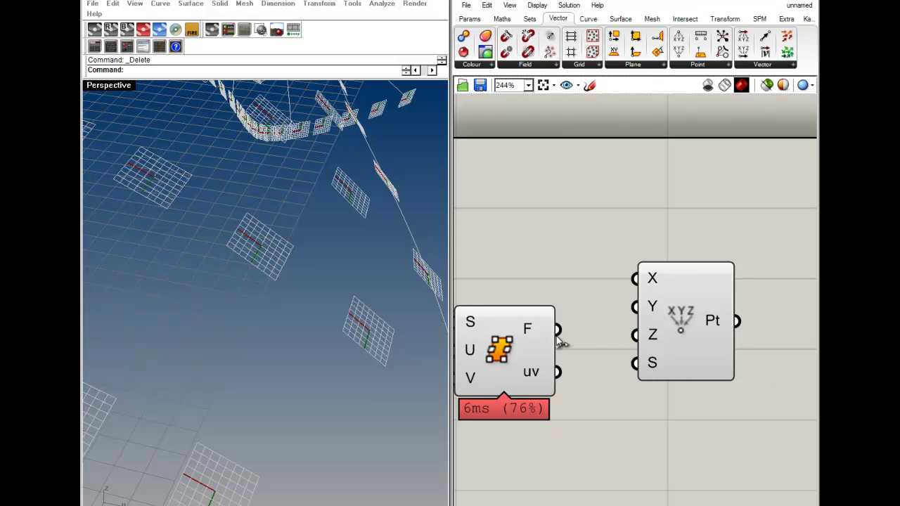
# Connect the Frames output to the S input of Point XYZ and move Point XYZ closer to Surface Frames
pyautogui.moveTo(537, 329)
pyautogui.moveTo(557, 330); pyautogui.dragTo(663, 378)
pyautogui.moveTo(679, 349); pyautogui.dragTo(663, 316)
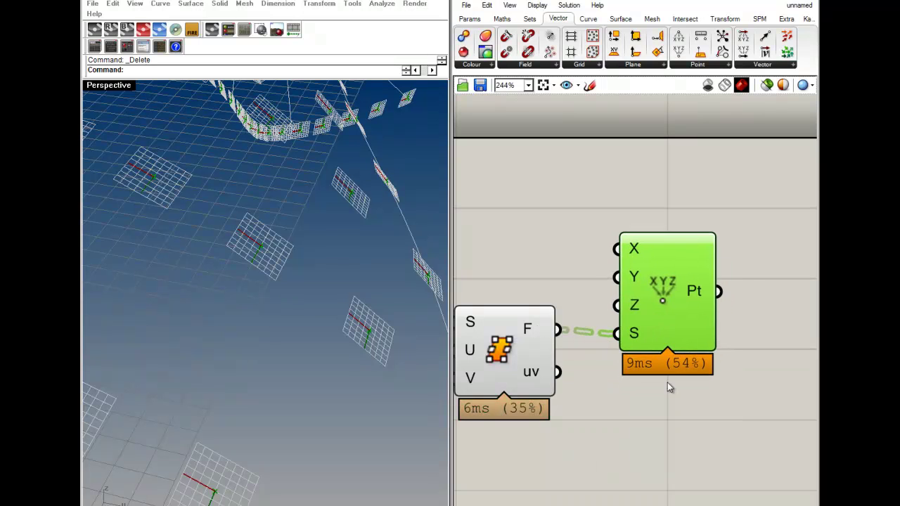
# Check the Point XYZ inputs and examine its points on the surface frames in the viewport
pyautogui.moveTo(628, 269)
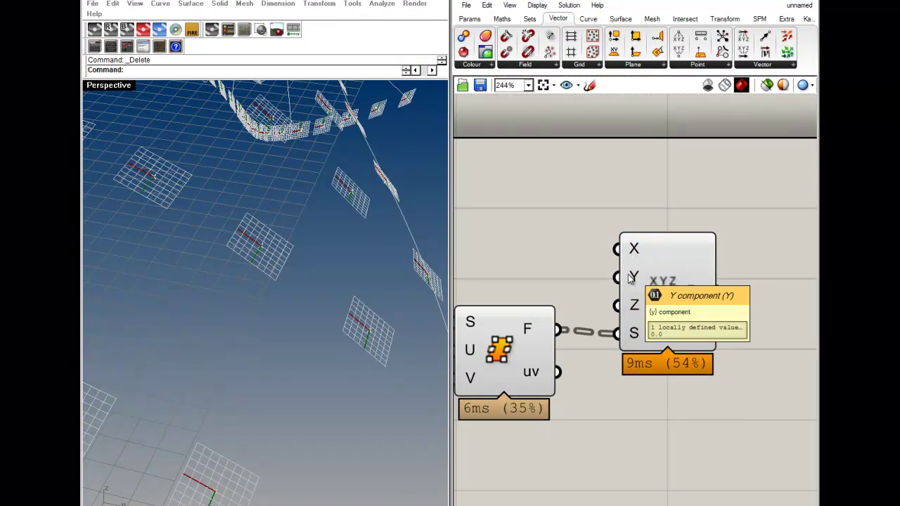
pyautogui.click(663, 307)
pyautogui.scroll(6, 285, 265)
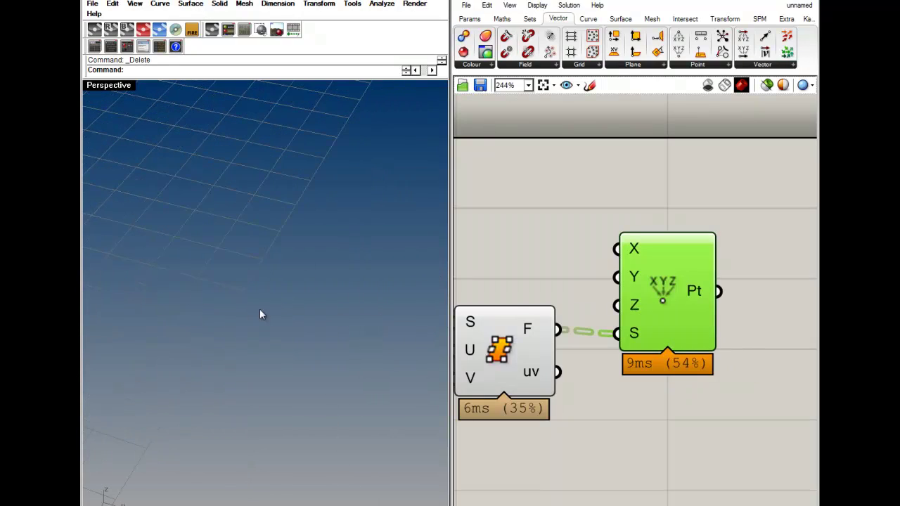
pyautogui.scroll(-5, 263, 309)
pyautogui.click(696, 450)
pyautogui.moveTo(670, 283); pyautogui.dragTo(676, 273)
pyautogui.click(610, 244)
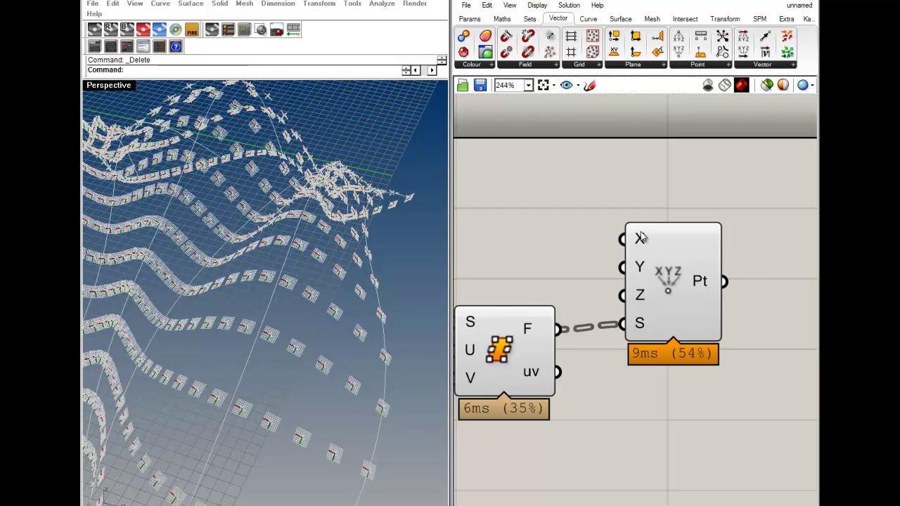
# Add a number slider with the value 0.250, connect it to the Z input of Point XYZ and inspect the points
pyautogui.moveTo(568, 215); pyautogui.dragTo(625, 254, button='right')
pyautogui.click(475, 20)
pyautogui.moveTo(644, 44); pyautogui.dragTo(547, 255)
pyautogui.moveTo(644, 255); pyautogui.dragTo(679, 334)
pyautogui.moveTo(532, 298); pyautogui.dragTo(565, 319, button='right')
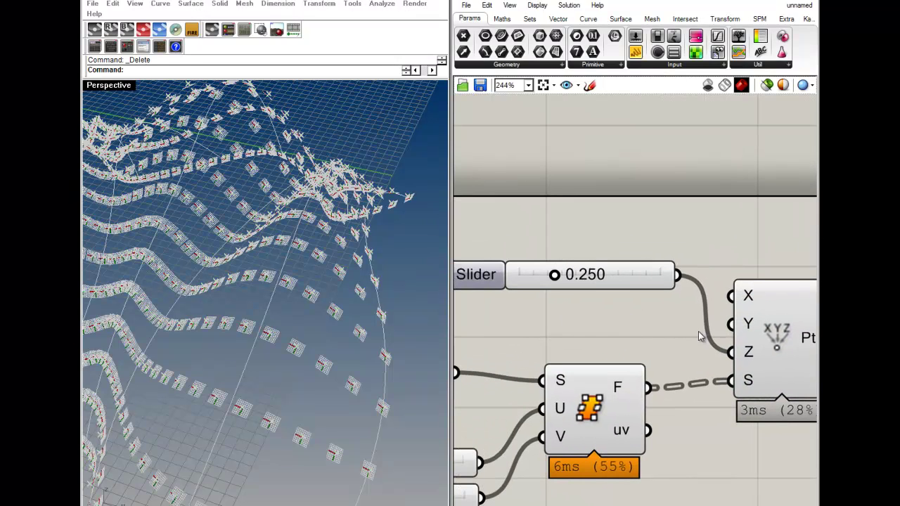
pyautogui.scroll(10, 344, 332)
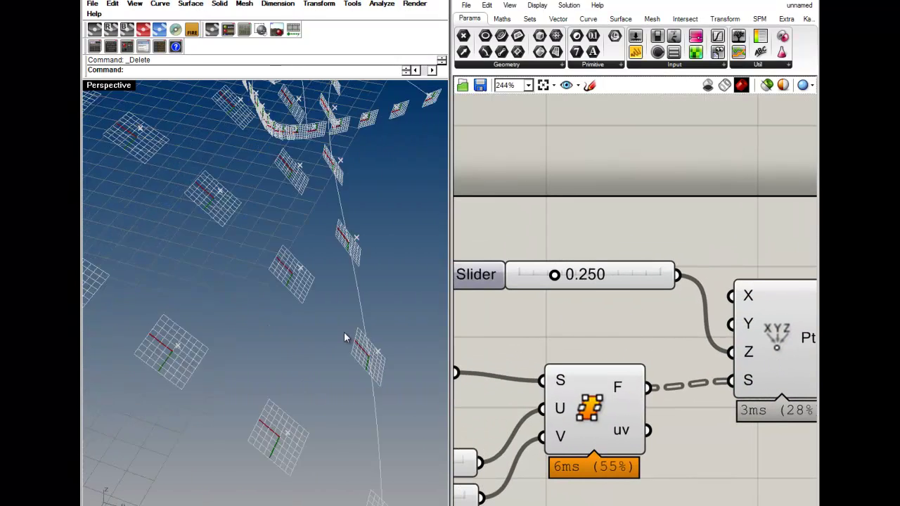
# Set the Z slider to 0.750 and inspect how the points are offset from the frames
pyautogui.moveTo(555, 274); pyautogui.dragTo(559, 295)
pyautogui.click(751, 348)
pyautogui.keyDown('shift'); pyautogui.moveTo(262, 184); pyautogui.dragTo(309, 292, button='right'); pyautogui.keyUp('shift')
pyautogui.scroll(-9, 311, 293)
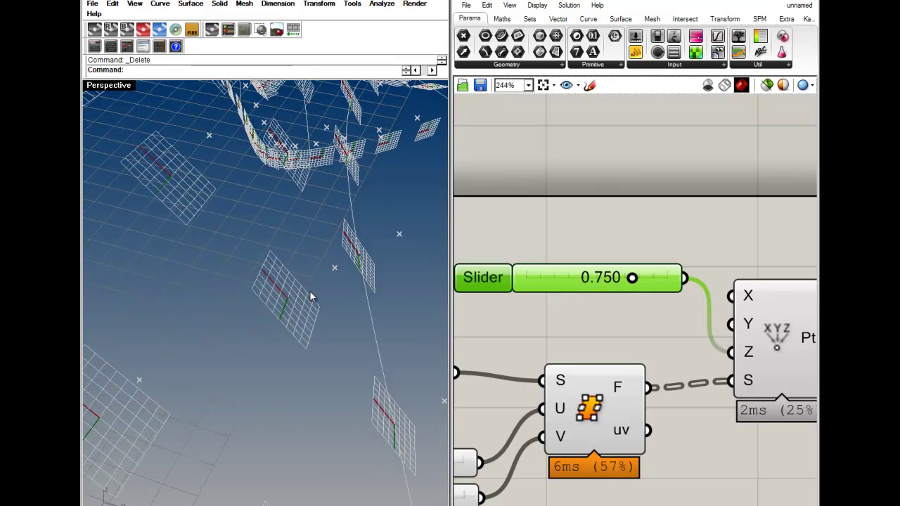
pyautogui.scroll(5, 303, 313)
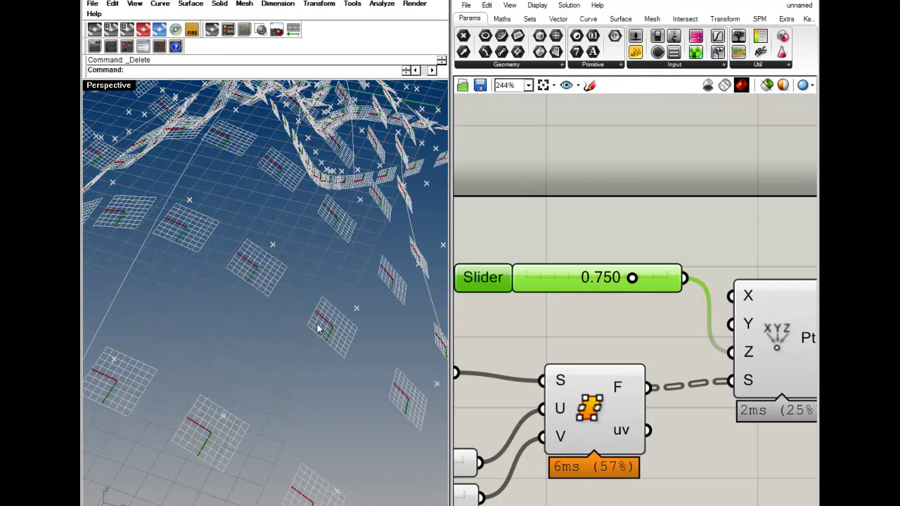
pyautogui.moveTo(275, 295)
pyautogui.mouseDown(button='right')
pyautogui.moveTo(241, 257)
pyautogui.moveTo(217, 339)
pyautogui.moveTo(205, 293)
pyautogui.moveTo(250, 243)
pyautogui.mouseUp(button='right')
# Rewire the slider from Z to the X and Y inputs of Point XYZ and set it to 0.980
pyautogui.moveTo(631, 279); pyautogui.dragTo(611, 279)
pyautogui.moveTo(672, 345); pyautogui.dragTo(589, 349, button='right')
pyautogui.moveTo(603, 285)
pyautogui.keyDown('ctrl'); pyautogui.mouseDown()
pyautogui.moveTo(645, 356)
pyautogui.moveTo(614, 284)
pyautogui.moveTo(647, 301)
pyautogui.moveTo(601, 283)
pyautogui.mouseUp(); pyautogui.keyUp('ctrl')
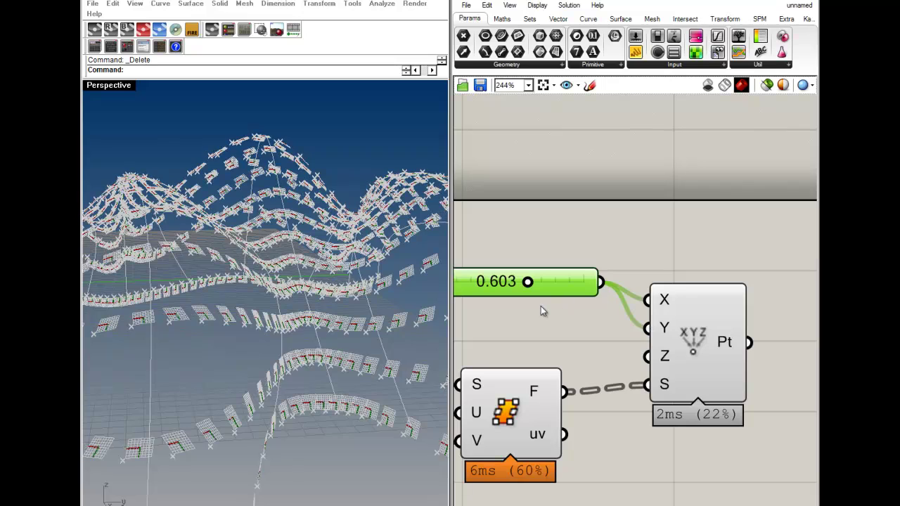
pyautogui.moveTo(337, 347); pyautogui.dragTo(409, 373, button='right')
pyautogui.moveTo(534, 283); pyautogui.dragTo(579, 282)
pyautogui.click(681, 266)
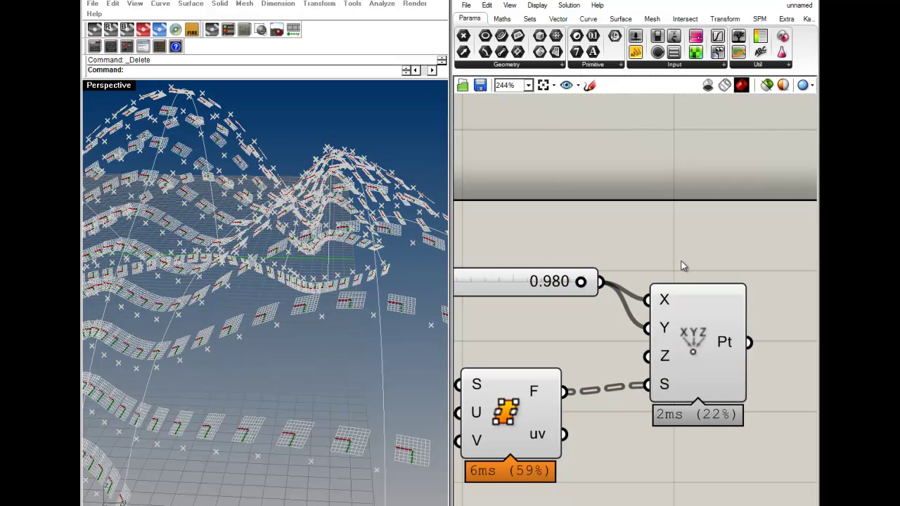
# Move the slider and the Point XYZ component farther apart
pyautogui.scroll(-4, 681, 266)
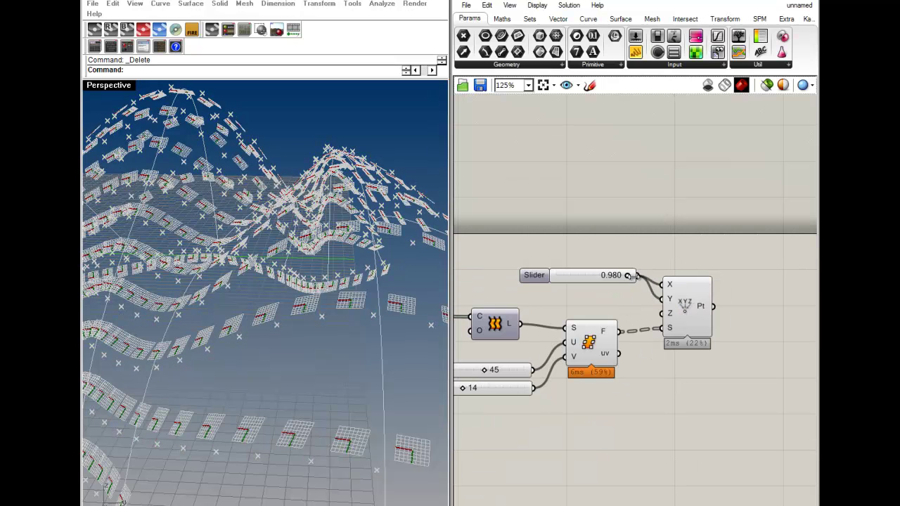
pyautogui.click(538, 276)
pyautogui.click(674, 272)
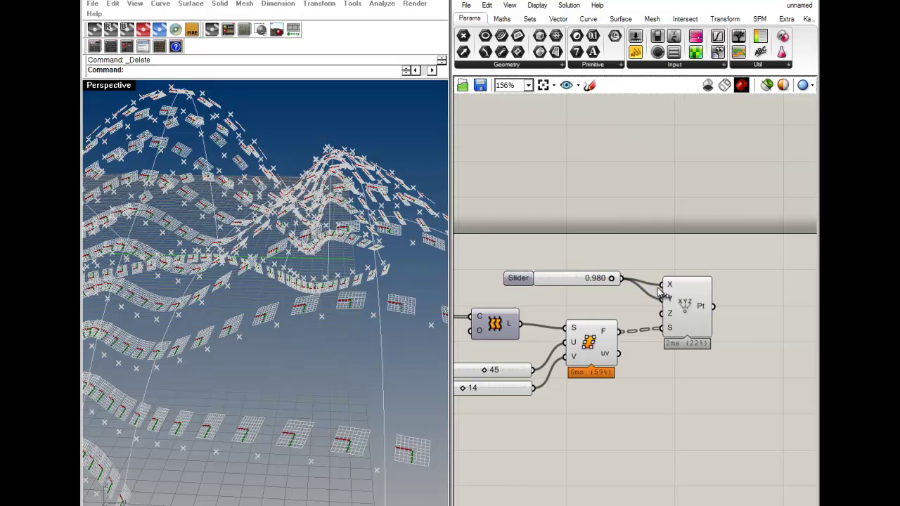
pyautogui.scroll(3, 669, 302)
pyautogui.moveTo(677, 341); pyautogui.dragTo(721, 353)
pyautogui.click(701, 277)
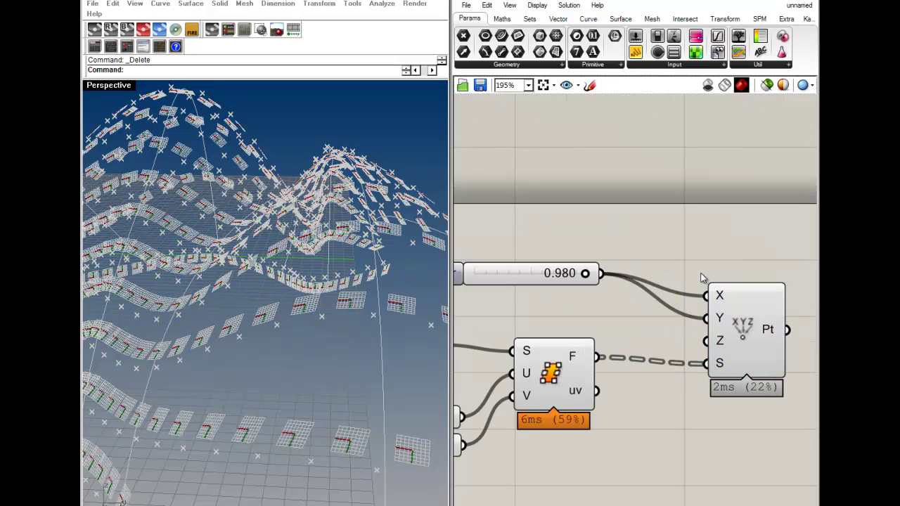
pyautogui.moveTo(621, 364); pyautogui.dragTo(695, 368, button='right')
pyautogui.scroll(-2, 691, 365)
pyautogui.click(655, 378)
pyautogui.click(706, 347)
pyautogui.click(750, 349)
pyautogui.click(616, 353)
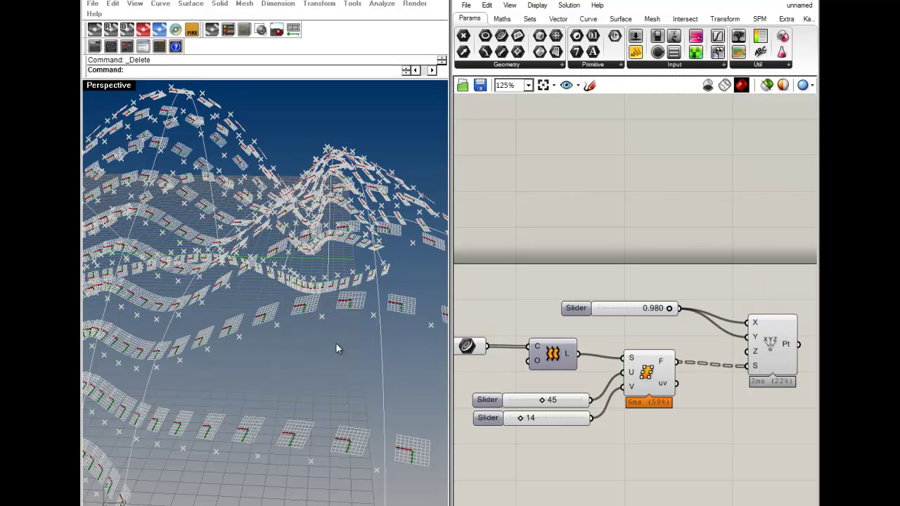
# Shift Point XYZ away from Surface Frames and delete the slider feeding its X and Y inputs
pyautogui.moveTo(683, 310)
pyautogui.mouseDown()
pyautogui.moveTo(735, 344)
pyautogui.moveTo(750, 339)
pyautogui.moveTo(680, 308)
pyautogui.mouseUp()
pyautogui.moveTo(765, 360); pyautogui.dragTo(679, 339, button='right')
pyautogui.click(691, 331)
pyautogui.moveTo(692, 334); pyautogui.dragTo(719, 337)
pyautogui.click(648, 263)
pyautogui.click(499, 289)
pyautogui.press('Delete')
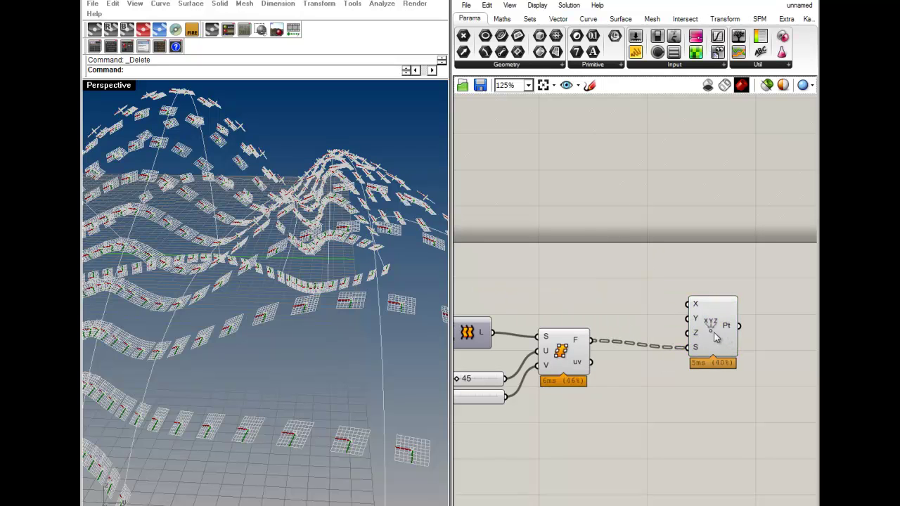
# Move Point XYZ farther along, add a Random component between it and Surface Frames, and check the Random inputs
pyautogui.moveTo(715, 339); pyautogui.dragTo(785, 336)
pyautogui.click(718, 241)
pyautogui.click(530, 20)
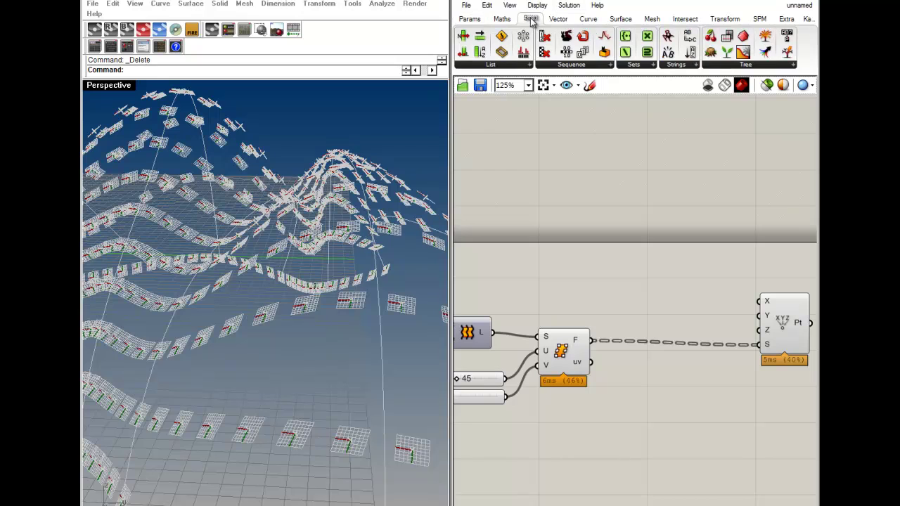
pyautogui.moveTo(606, 53); pyautogui.dragTo(682, 356)
pyautogui.scroll(4, 664, 308)
pyautogui.moveTo(658, 313)
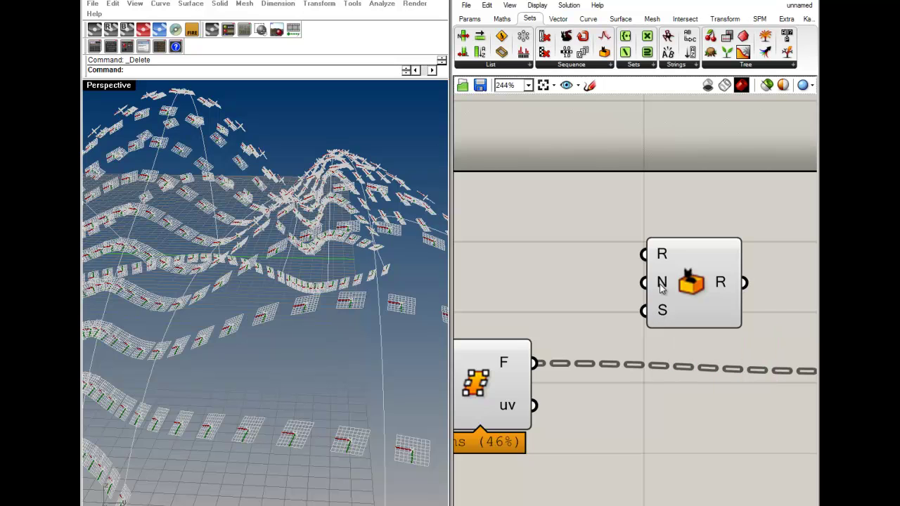
pyautogui.moveTo(661, 287)
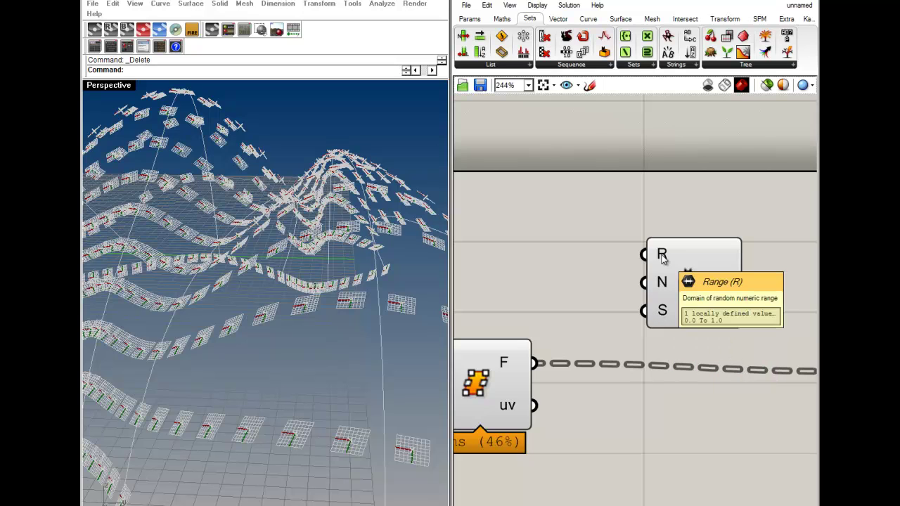
pyautogui.moveTo(664, 330); pyautogui.dragTo(594, 339, button='right')
pyautogui.scroll(-3, 592, 339)
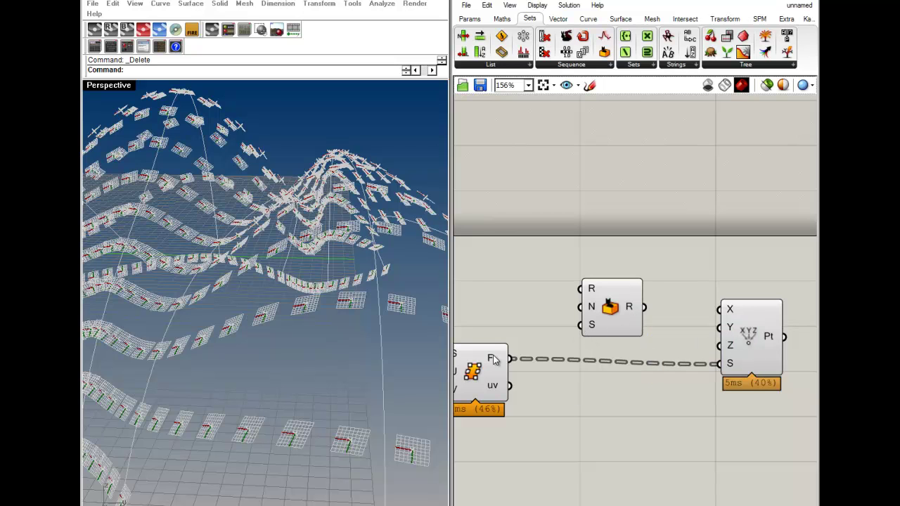
# Shift Point XYZ slightly toward Random, view the frames from another angle, and check Random's Seed input
pyautogui.moveTo(493, 359)
pyautogui.moveTo(759, 355); pyautogui.dragTo(745, 352)
pyautogui.click(751, 418)
pyautogui.moveTo(360, 304); pyautogui.dragTo(313, 348, button='right')
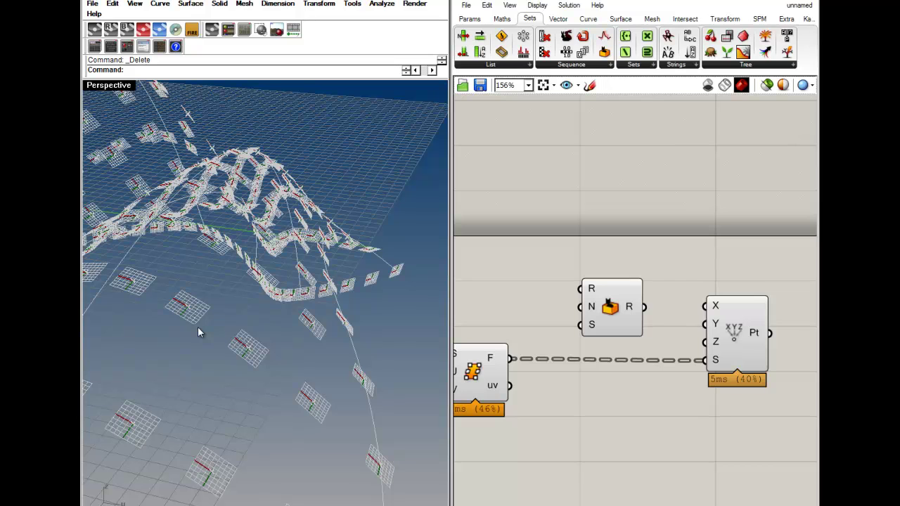
pyautogui.scroll(2, 731, 341)
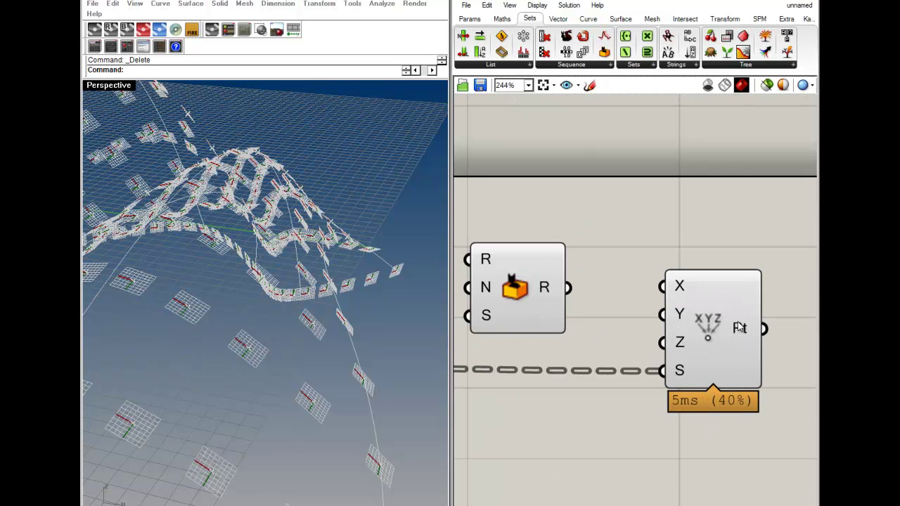
pyautogui.moveTo(532, 344); pyautogui.dragTo(635, 347, button='right')
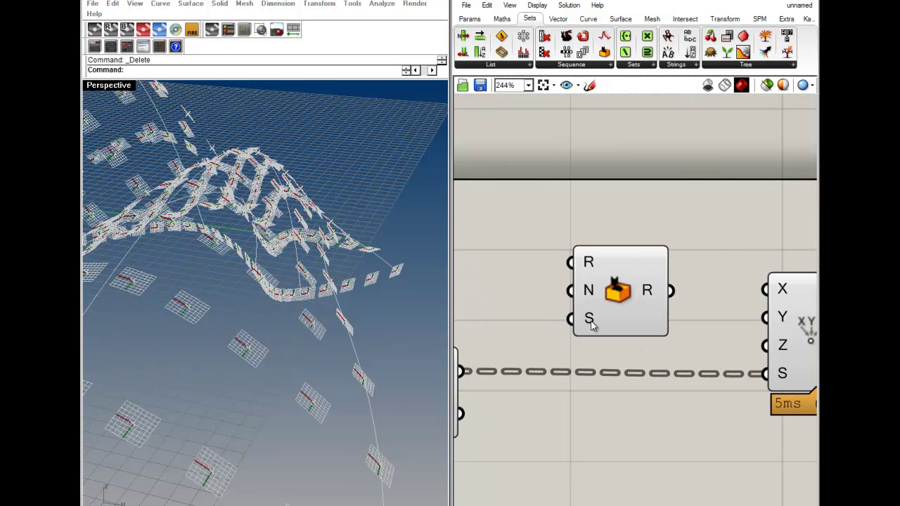
pyautogui.moveTo(550, 372); pyautogui.dragTo(604, 378, button='right')
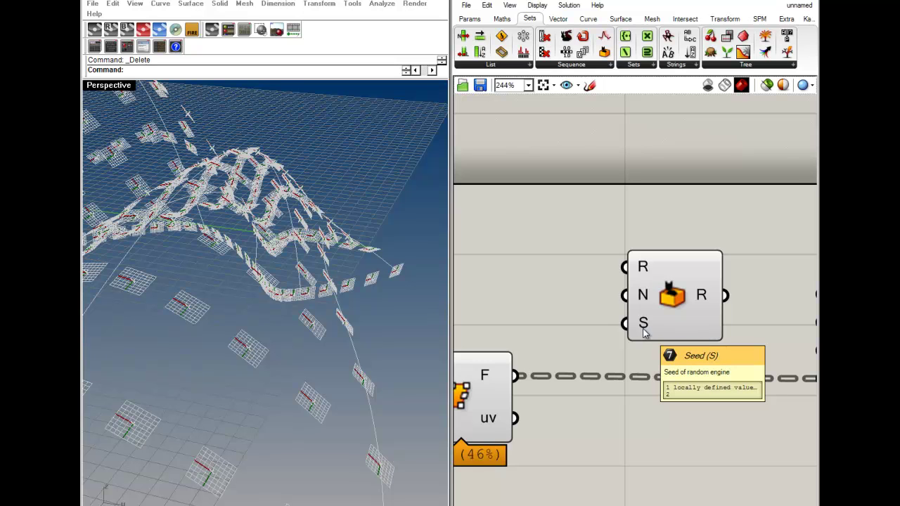
# Raise Random above the frames wire and reposition it together with Point XYZ, leaving more room beside Surface Frames
pyautogui.moveTo(673, 327); pyautogui.dragTo(633, 334, button='right')
pyautogui.moveTo(632, 333); pyautogui.dragTo(671, 307)
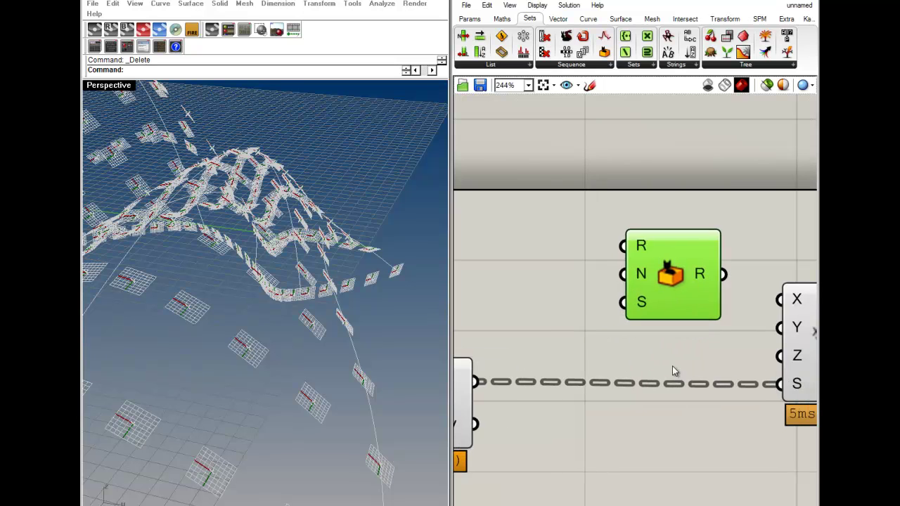
pyautogui.click(673, 367)
pyautogui.scroll(-1, 672, 366)
pyautogui.moveTo(697, 350); pyautogui.dragTo(632, 333, button='right')
pyautogui.scroll(-1, 632, 328)
pyautogui.moveTo(709, 338); pyautogui.dragTo(743, 335)
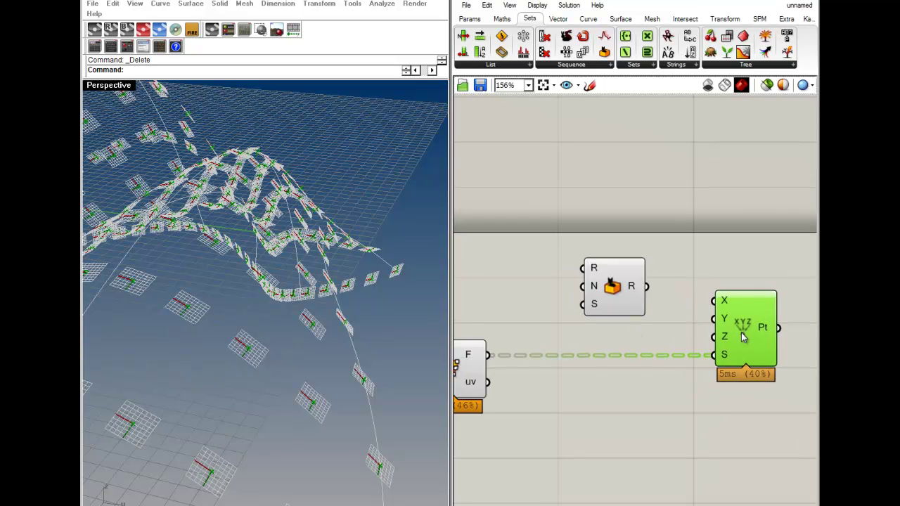
pyautogui.click(754, 397)
pyautogui.moveTo(614, 292); pyautogui.dragTo(638, 297)
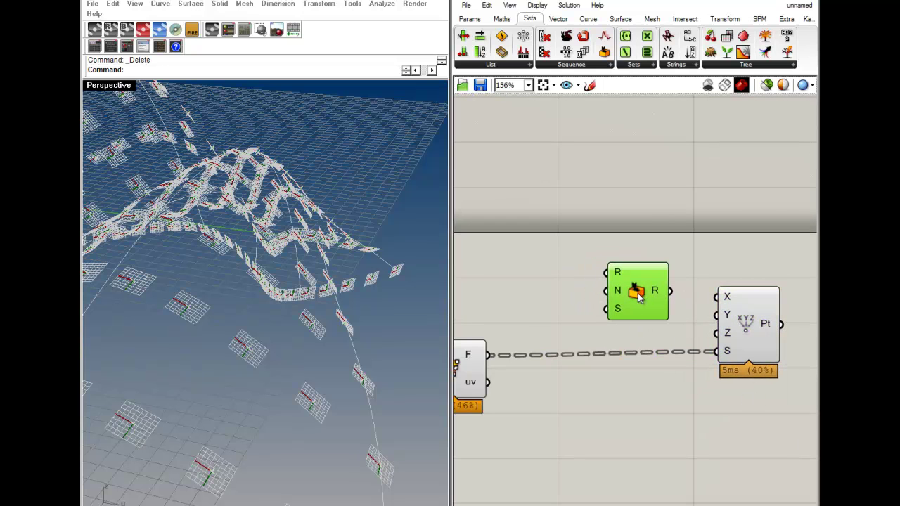
pyautogui.moveTo(596, 343); pyautogui.dragTo(643, 333, button='right')
# Add a Deconstruct point component below the wire between Surface Frames and Point XYZ
pyautogui.moveTo(524, 353)
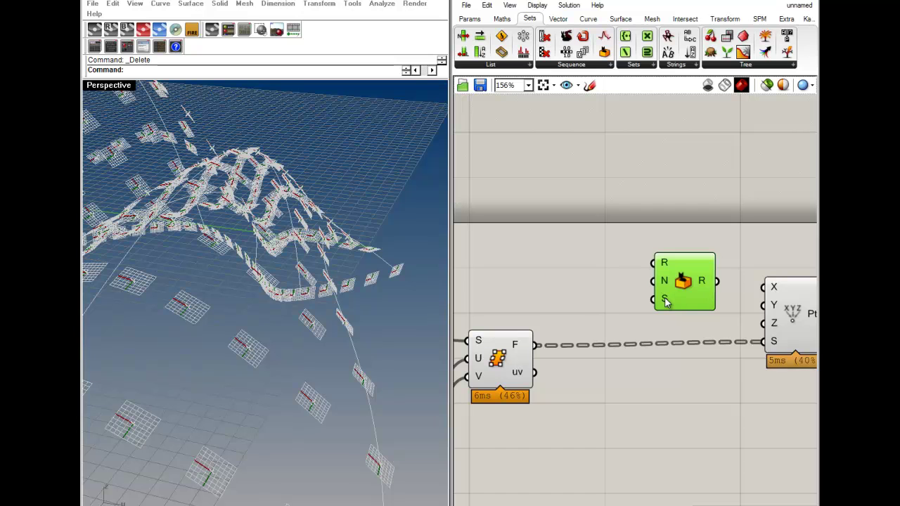
pyautogui.scroll(4, 665, 301)
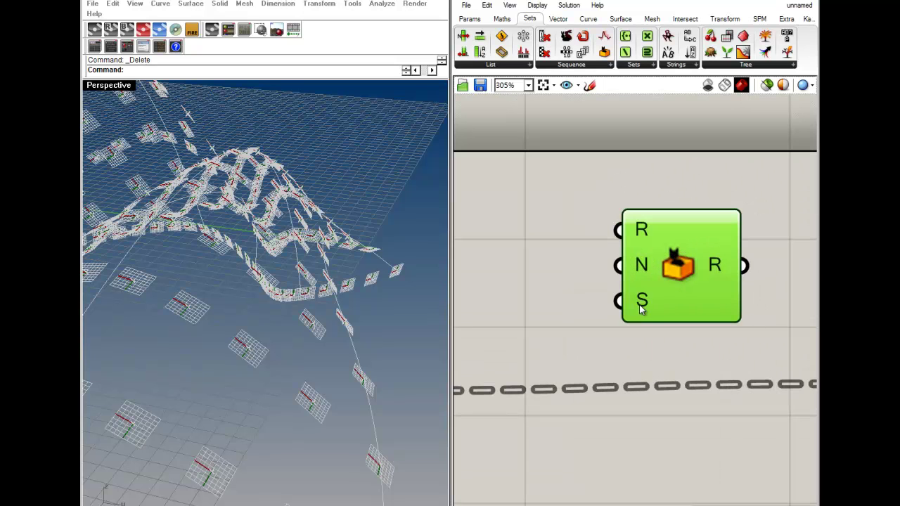
pyautogui.scroll(-4, 637, 314)
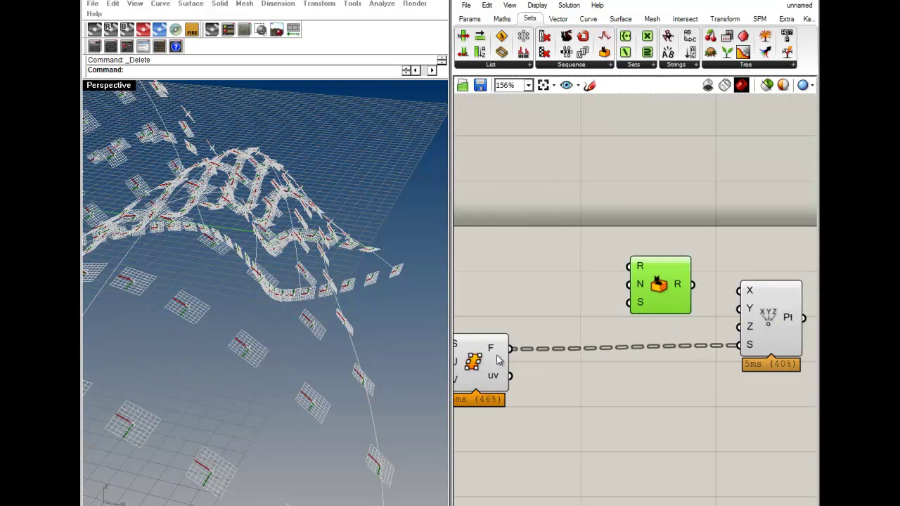
pyautogui.moveTo(495, 349)
pyautogui.click(560, 19)
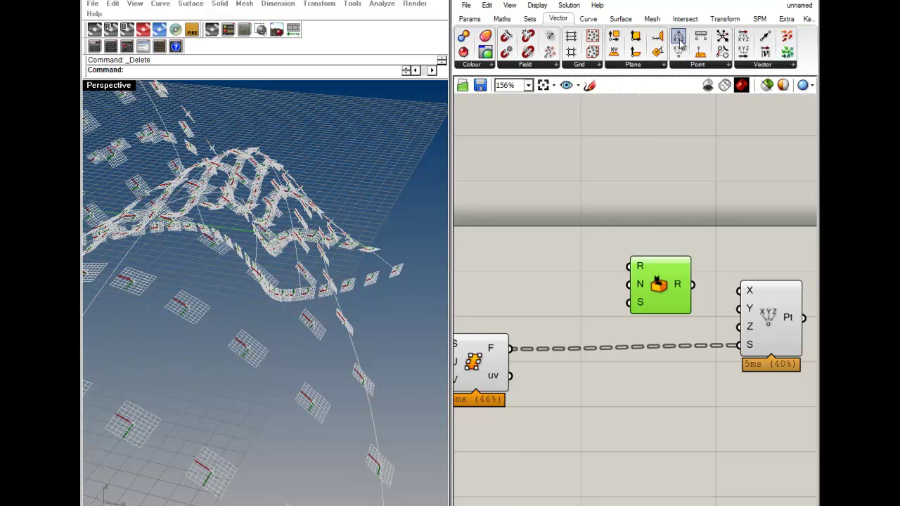
pyautogui.moveTo(679, 41); pyautogui.dragTo(546, 398)
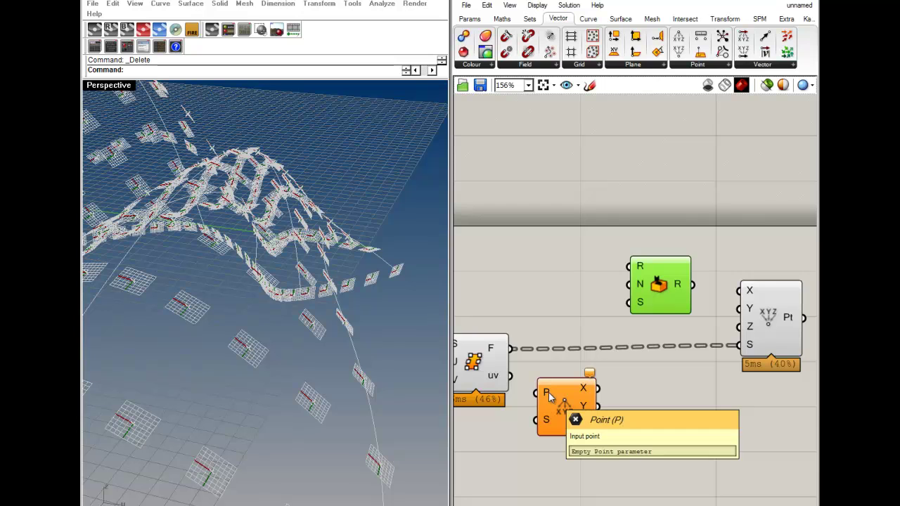
# Connect the F output of Surface Frames to the P input of the Deconstruct component and adjust the component's position
pyautogui.scroll(2, 548, 392)
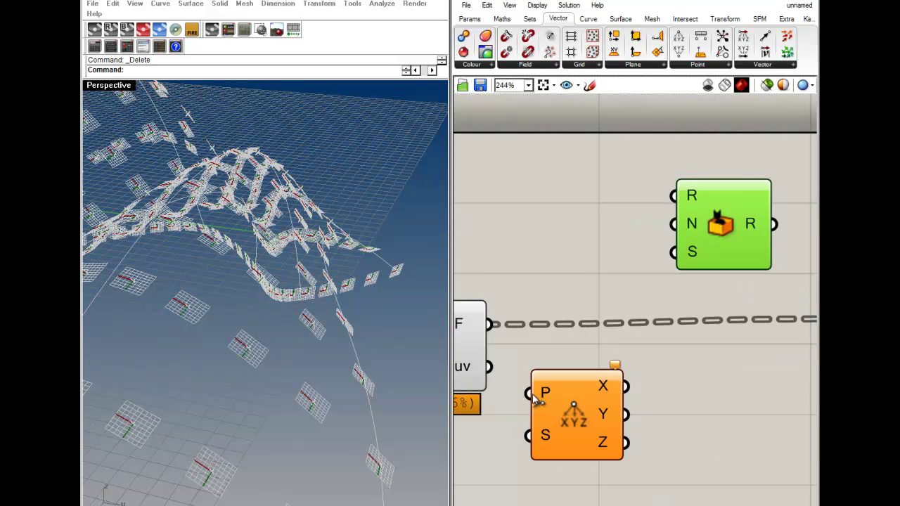
pyautogui.moveTo(532, 393); pyautogui.dragTo(610, 425, button='right')
pyautogui.moveTo(567, 355); pyautogui.dragTo(663, 416)
pyautogui.click(686, 372)
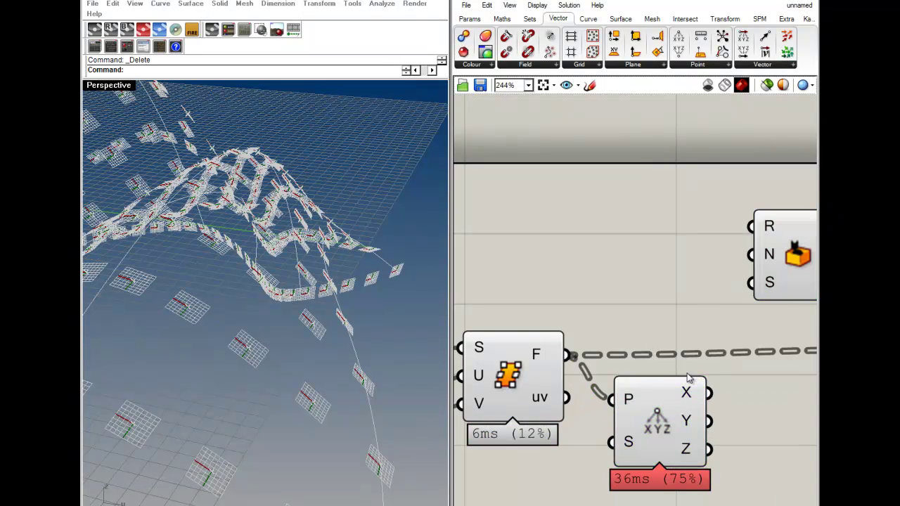
pyautogui.moveTo(686, 372); pyautogui.dragTo(639, 334, button='right')
pyautogui.moveTo(618, 378); pyautogui.dragTo(632, 386)
pyautogui.click(722, 396)
pyautogui.moveTo(722, 396); pyautogui.dragTo(639, 347, button='right')
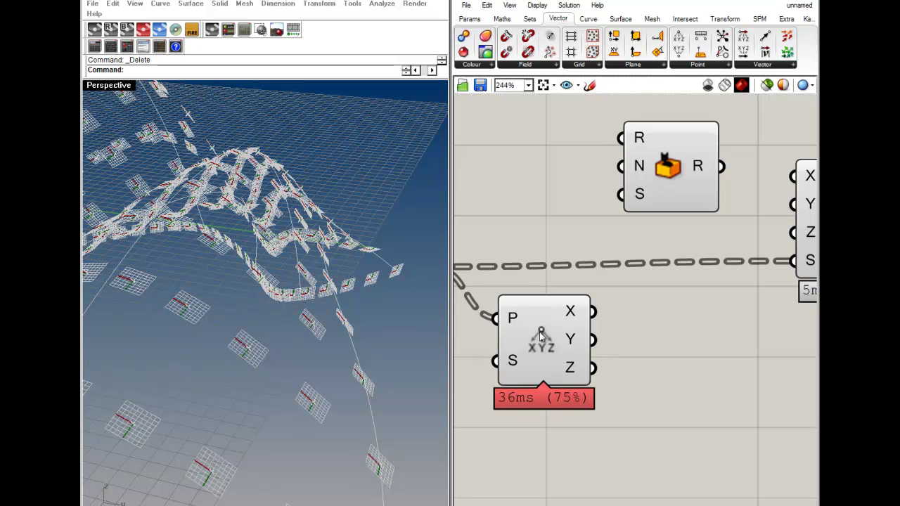
# Add a Panel beside the Deconstruct component and connect the X output to it
pyautogui.moveTo(515, 368)
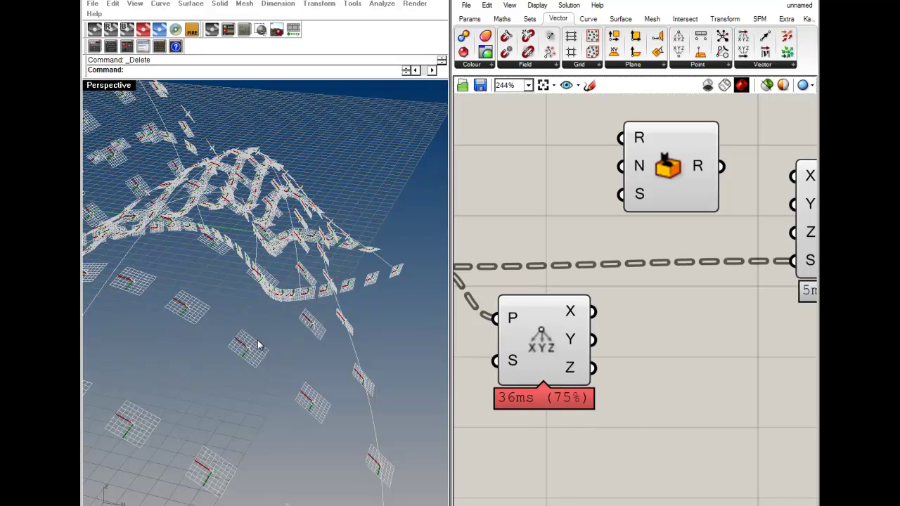
pyautogui.scroll(-5, 354, 322)
pyautogui.moveTo(310, 305); pyautogui.dragTo(383, 309, button='right')
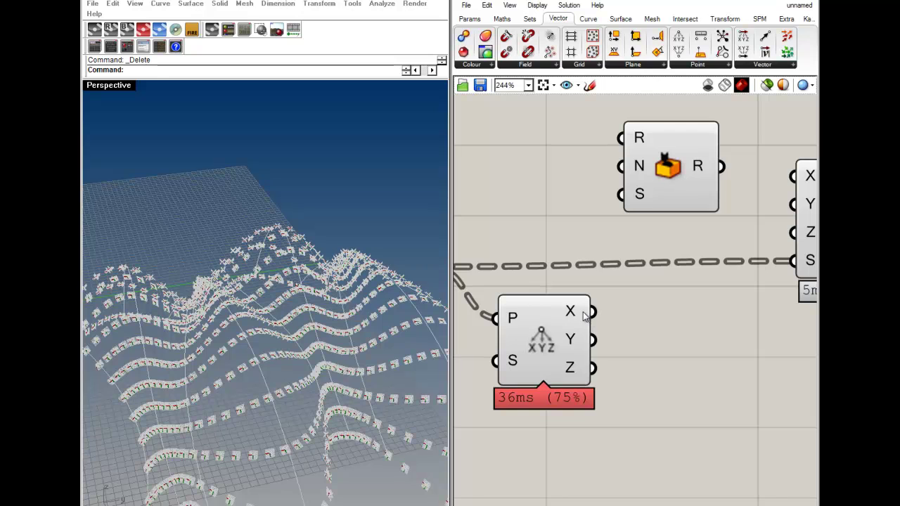
pyautogui.click(469, 18)
pyautogui.moveTo(635, 52); pyautogui.dragTo(697, 366)
pyautogui.moveTo(632, 354); pyautogui.dragTo(628, 369)
pyautogui.moveTo(601, 320); pyautogui.dragTo(598, 316)
pyautogui.moveTo(648, 333); pyautogui.dragTo(562, 326, button='right')
pyautogui.moveTo(764, 311)
pyautogui.mouseDown()
pyautogui.moveTo(772, 345)
pyautogui.moveTo(766, 302)
pyautogui.mouseUp()
pyautogui.click(809, 369)
pyautogui.moveTo(603, 353); pyautogui.dragTo(601, 386, button='right')
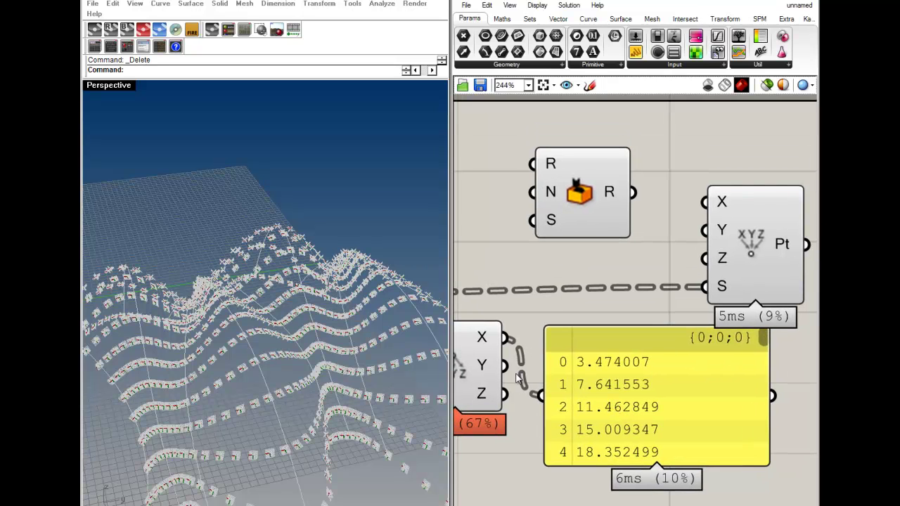
# Connect the X output of the Deconstruct component to Random's Seed input and check the values it receives
pyautogui.scroll(3, 589, 373)
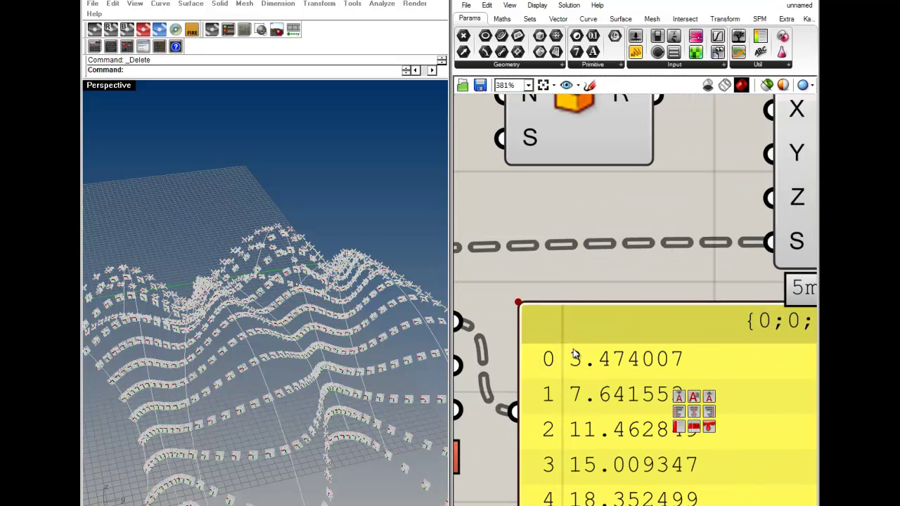
pyautogui.moveTo(549, 358); pyautogui.dragTo(624, 386, button='right')
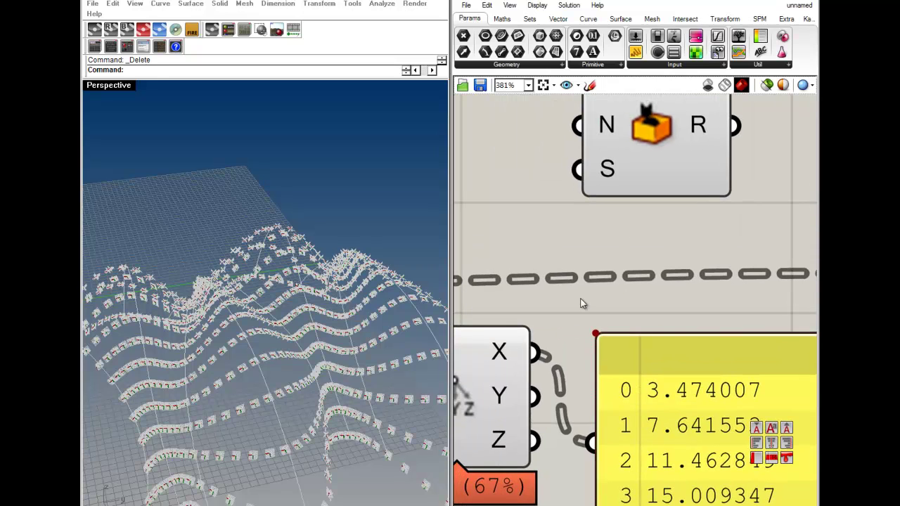
pyautogui.moveTo(582, 304); pyautogui.dragTo(599, 379, button='right')
pyautogui.moveTo(614, 246)
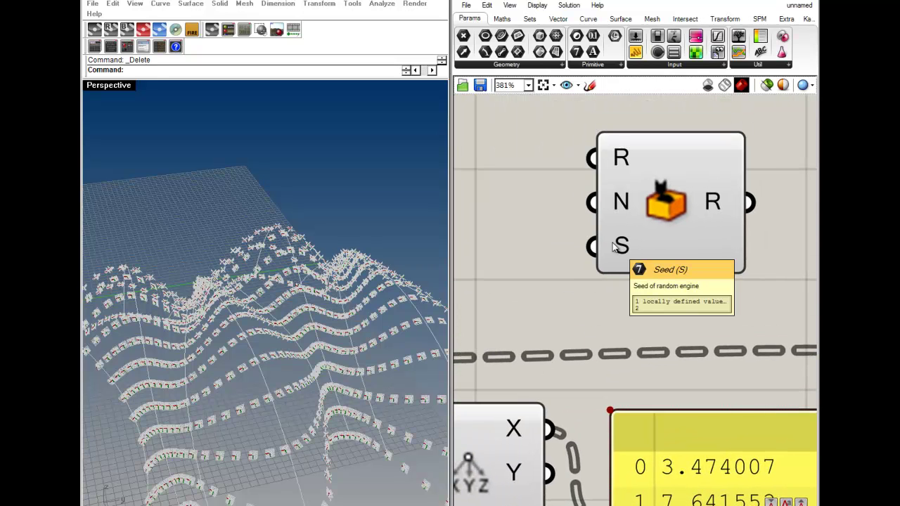
pyautogui.moveTo(594, 246); pyautogui.dragTo(549, 429)
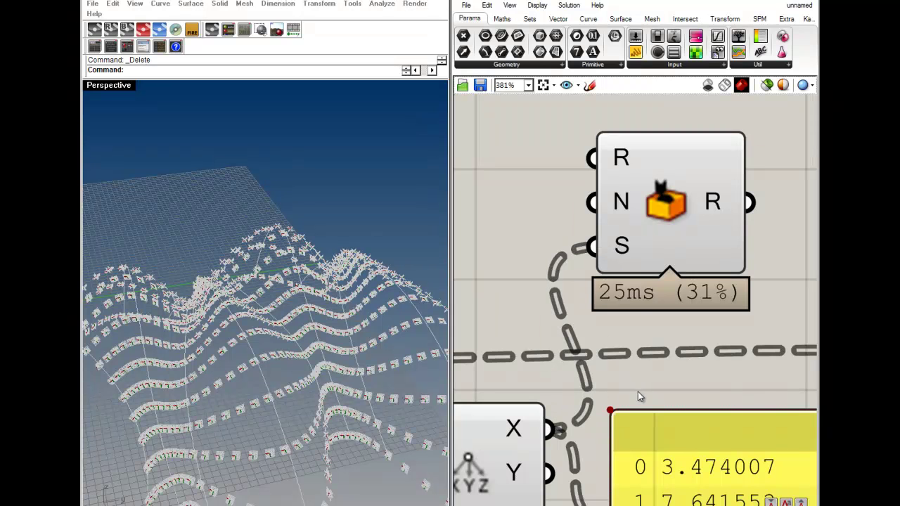
pyautogui.moveTo(618, 254)
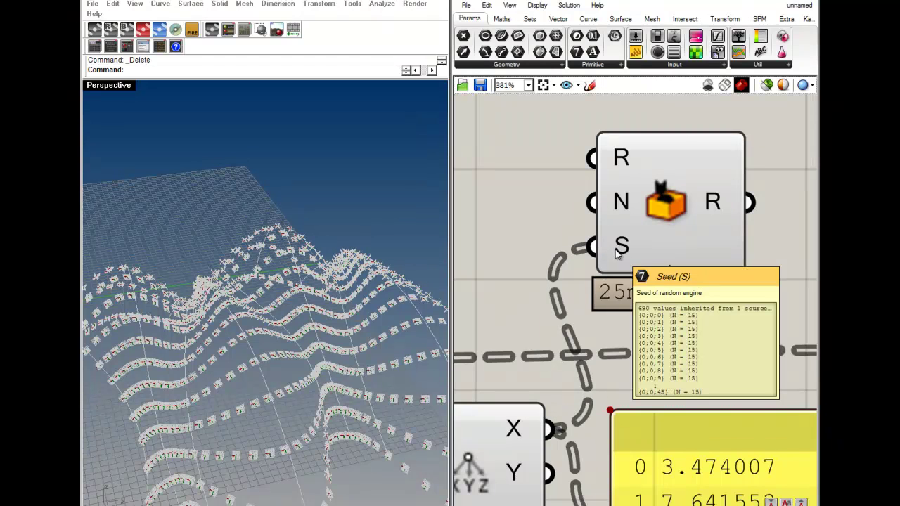
# Examine the list of X coordinates in the panel, including the values further down and their decimals
pyautogui.moveTo(652, 406); pyautogui.dragTo(610, 284, button='right')
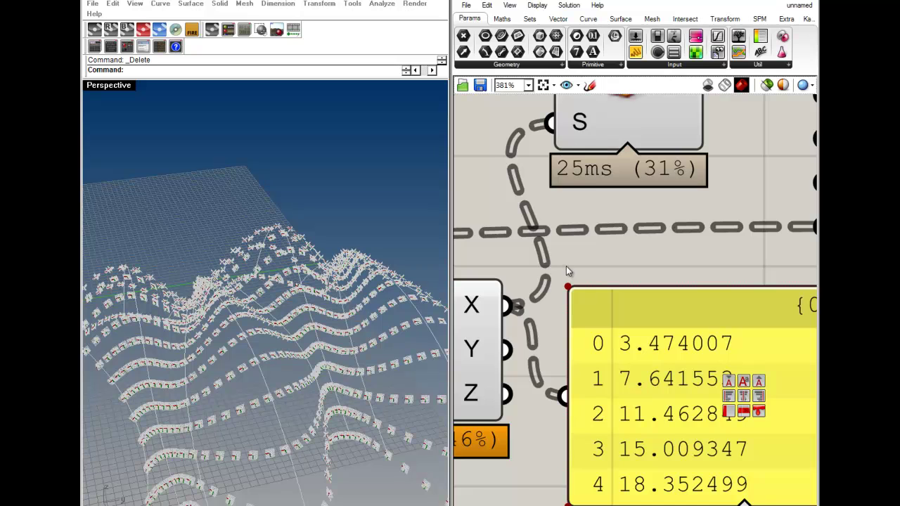
pyautogui.scroll(-2, 566, 266)
pyautogui.moveTo(621, 321); pyautogui.dragTo(568, 335, button='right')
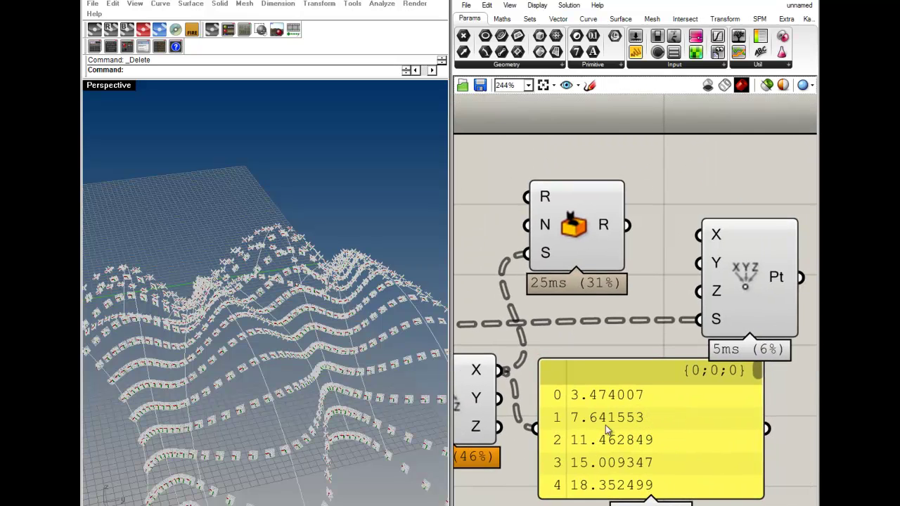
pyautogui.scroll(2, 608, 430)
pyautogui.moveTo(788, 277); pyautogui.dragTo(794, 324)
pyautogui.scroll(3, 593, 360)
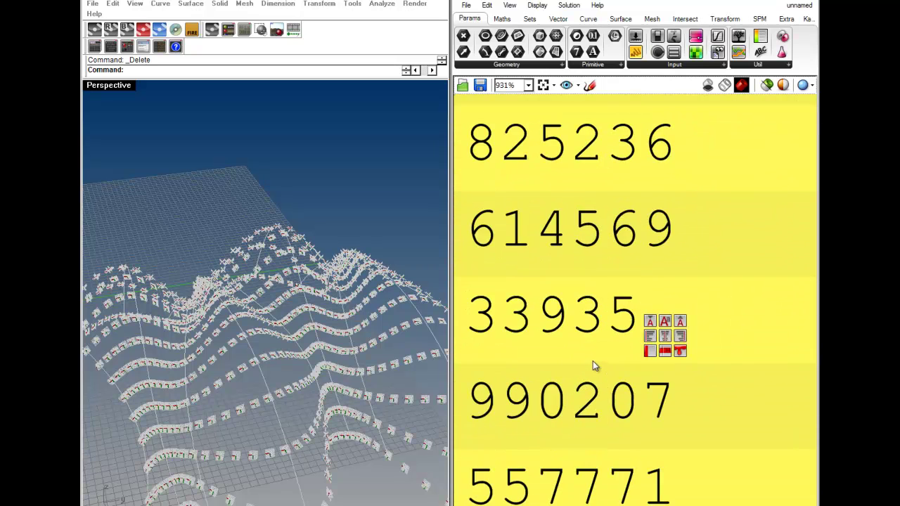
pyautogui.scroll(-5, 593, 361)
pyautogui.moveTo(734, 323); pyautogui.dragTo(742, 296)
pyautogui.moveTo(546, 235); pyautogui.dragTo(613, 289, button='right')
pyautogui.click(626, 191)
pyautogui.click(703, 208)
pyautogui.moveTo(703, 209); pyautogui.dragTo(596, 259, button='right')
pyautogui.scroll(-5, 595, 262)
pyautogui.scroll(2, 586, 292)
pyautogui.moveTo(592, 344); pyautogui.dragTo(596, 355)
pyautogui.click(568, 292)
pyautogui.moveTo(613, 289); pyautogui.dragTo(587, 315, button='right')
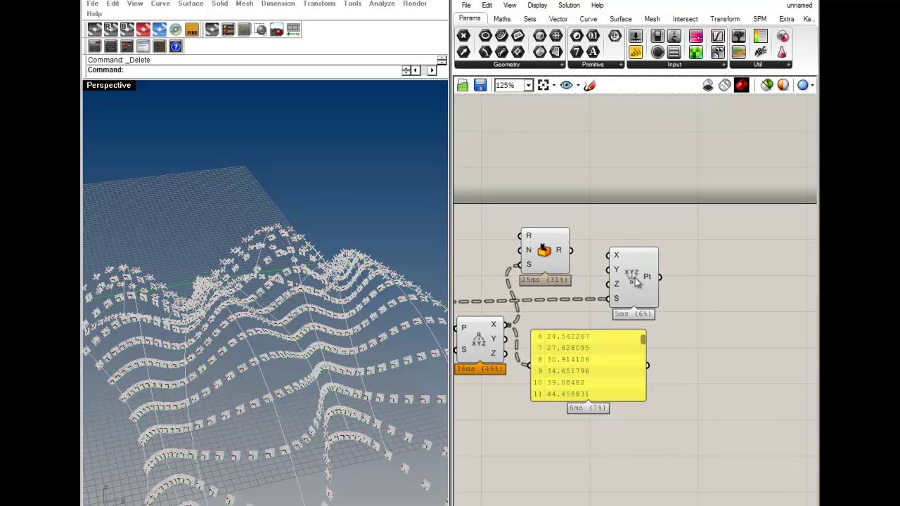
# Move Point XYZ and Random farther from the Deconstruct component to open up space on the canvas
pyautogui.moveTo(636, 280); pyautogui.dragTo(686, 281)
pyautogui.click(597, 269)
pyautogui.moveTo(545, 251); pyautogui.dragTo(578, 248)
pyautogui.click(628, 280)
pyautogui.moveTo(572, 340); pyautogui.dragTo(627, 348, button='right')
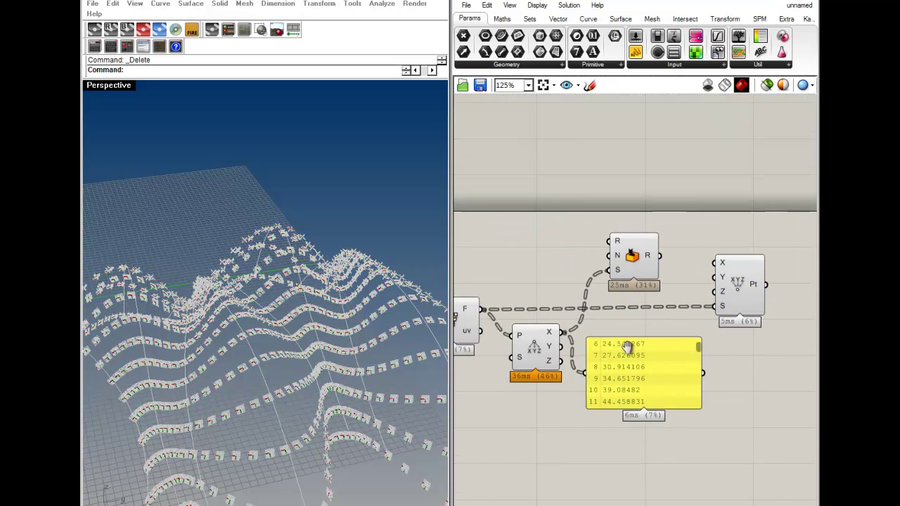
# Return the panel to the start of its list and read the first X coordinates
pyautogui.scroll(5, 627, 346)
pyautogui.scroll(-2, 643, 340)
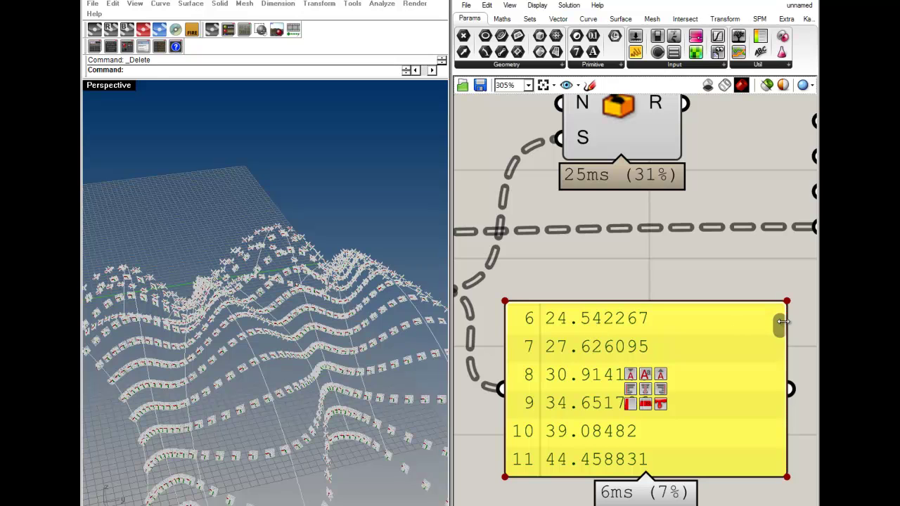
pyautogui.moveTo(781, 322); pyautogui.dragTo(778, 304)
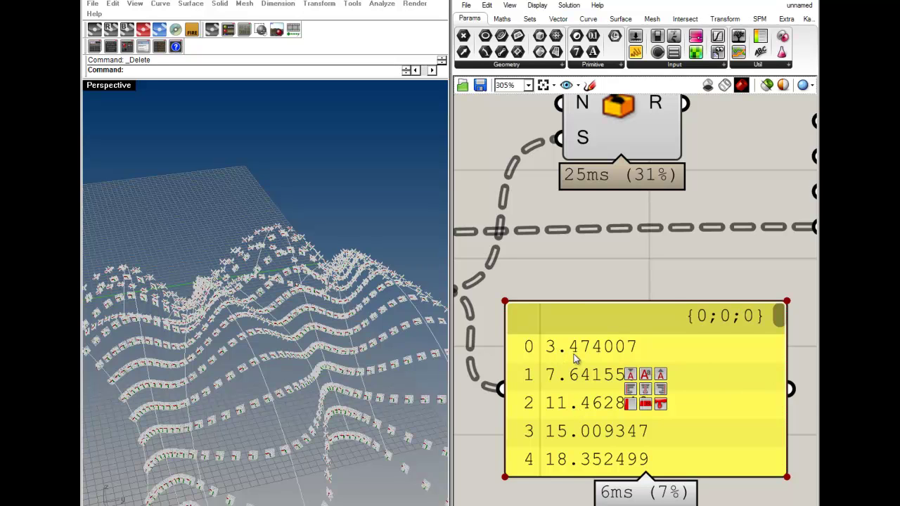
pyautogui.moveTo(574, 354); pyautogui.dragTo(591, 363, button='right')
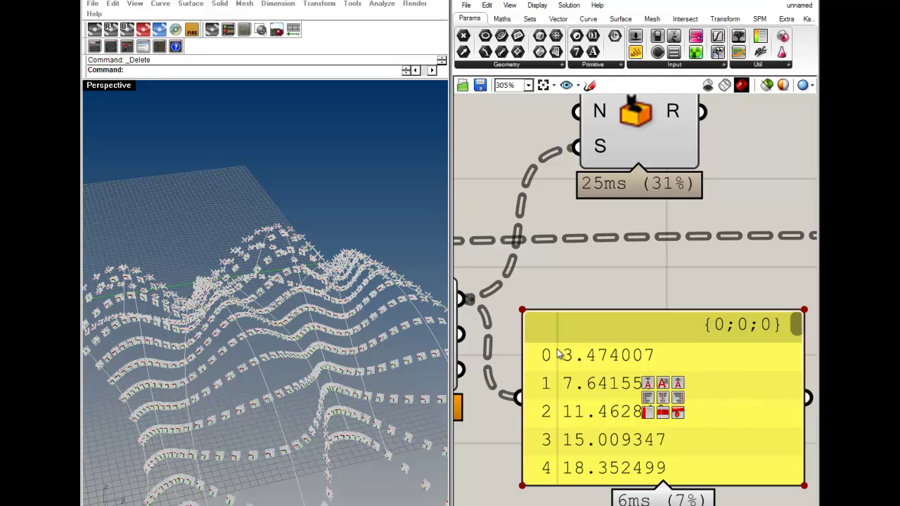
pyautogui.moveTo(555, 325); pyautogui.dragTo(604, 334, button='right')
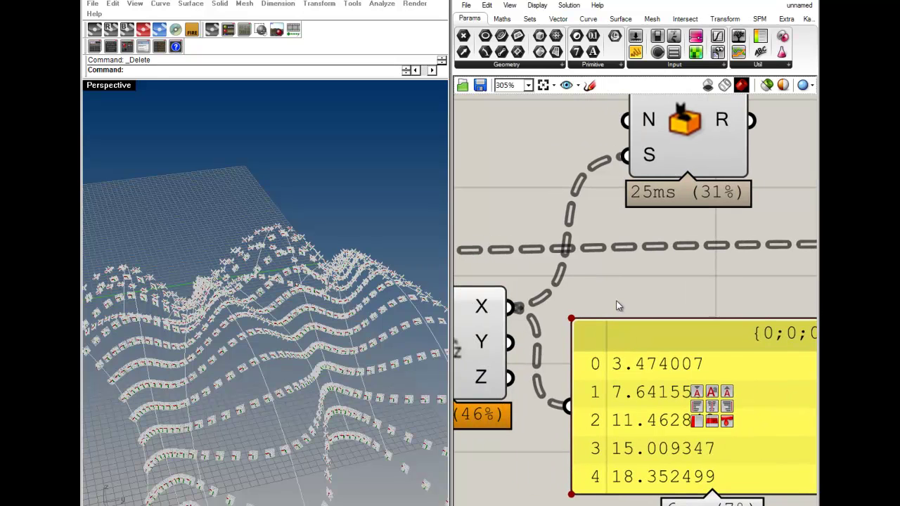
# Add a Multiplication component with B set to 1000 and feed the Deconstruct component's X output into its A input
pyautogui.scroll(-3, 612, 279)
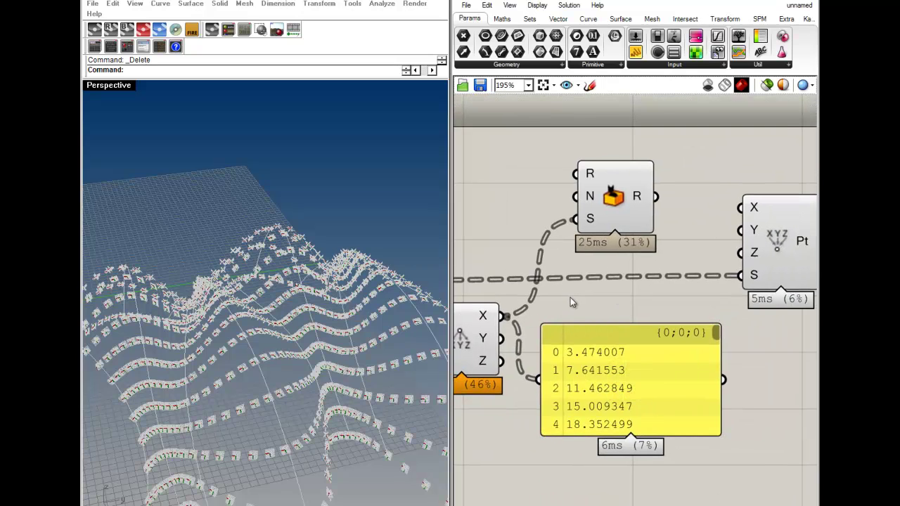
pyautogui.doubleClick(571, 294)
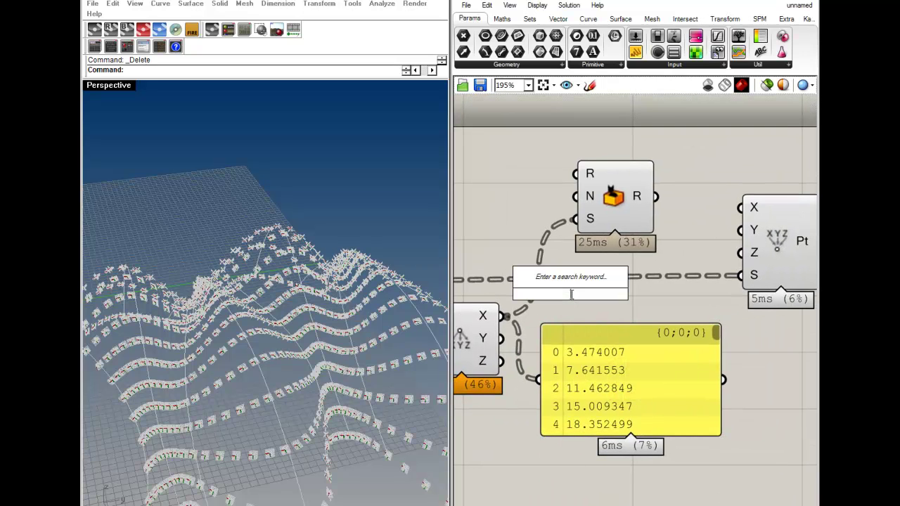
pyautogui.write('*')
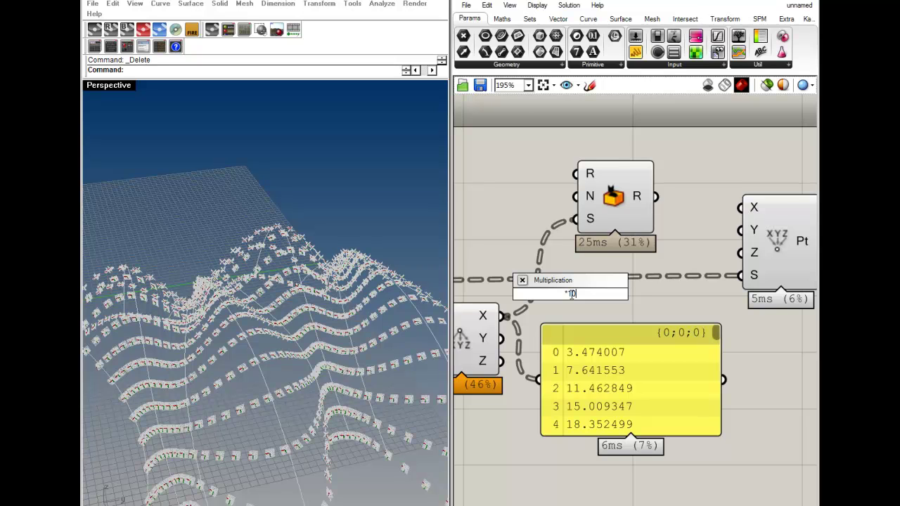
pyautogui.press('Return')
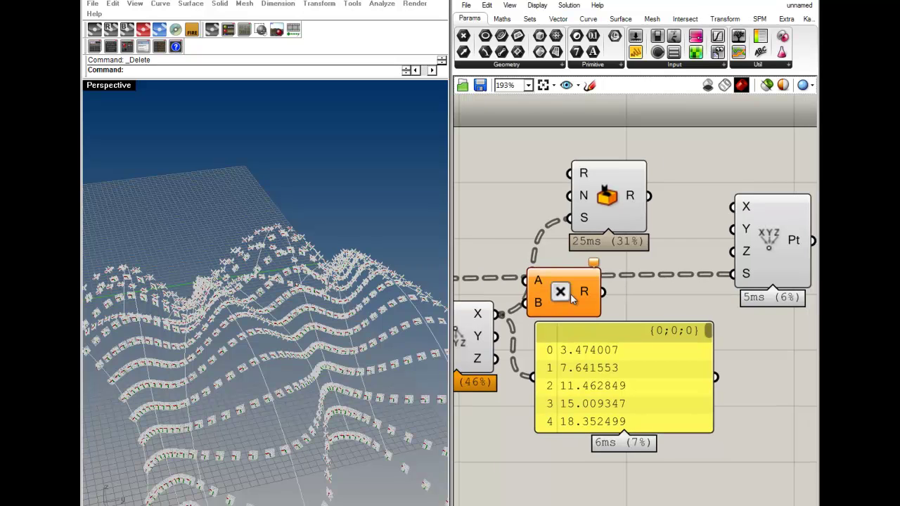
pyautogui.moveTo(571, 295); pyautogui.dragTo(619, 309, button='right')
pyautogui.moveTo(610, 316)
pyautogui.mouseDown()
pyautogui.moveTo(629, 325)
pyautogui.moveTo(625, 318)
pyautogui.mouseUp()
pyautogui.scroll(1, 599, 319)
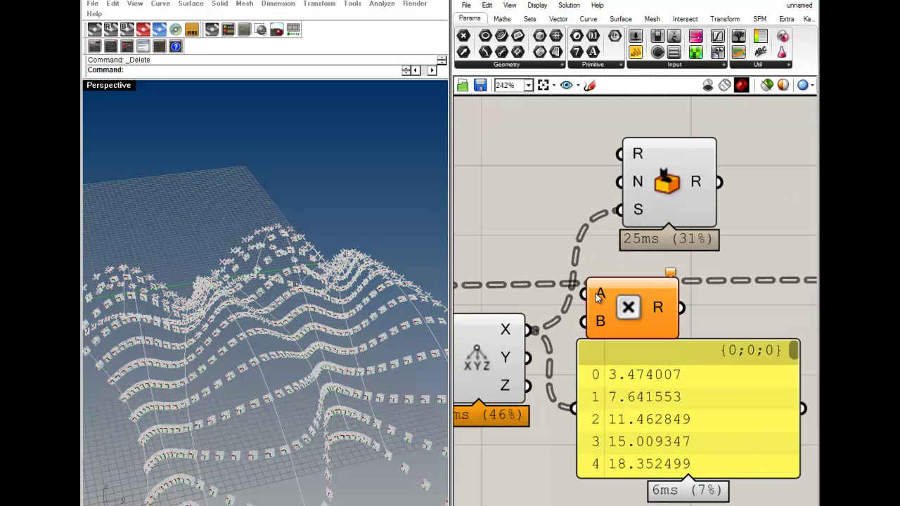
pyautogui.moveTo(597, 326)
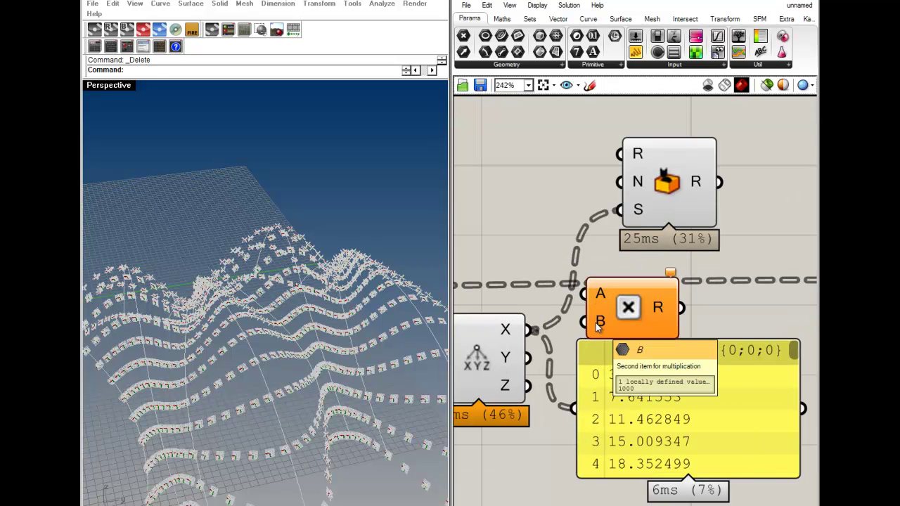
pyautogui.moveTo(586, 294); pyautogui.dragTo(531, 329)
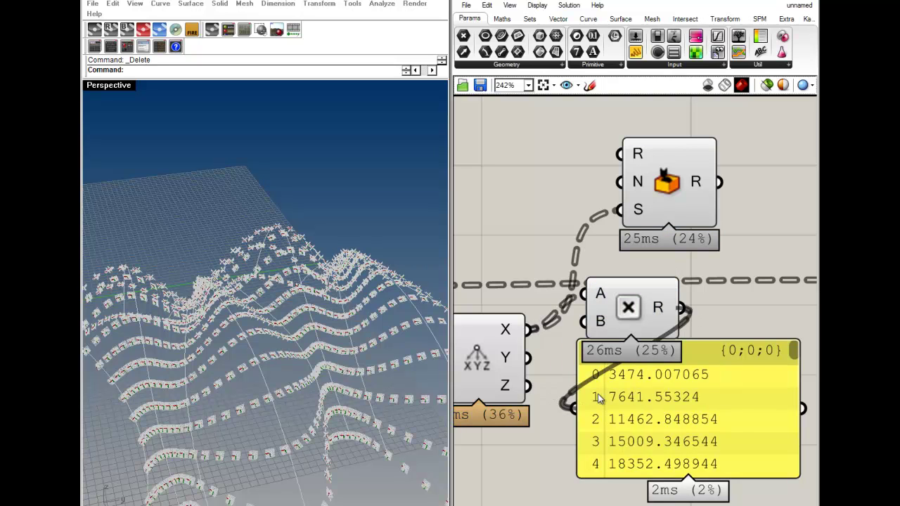
# Examine the multiplied X values in the panel, moving the panel clear of the Multiplication component
pyautogui.scroll(3, 578, 380)
pyautogui.scroll(-1, 578, 380)
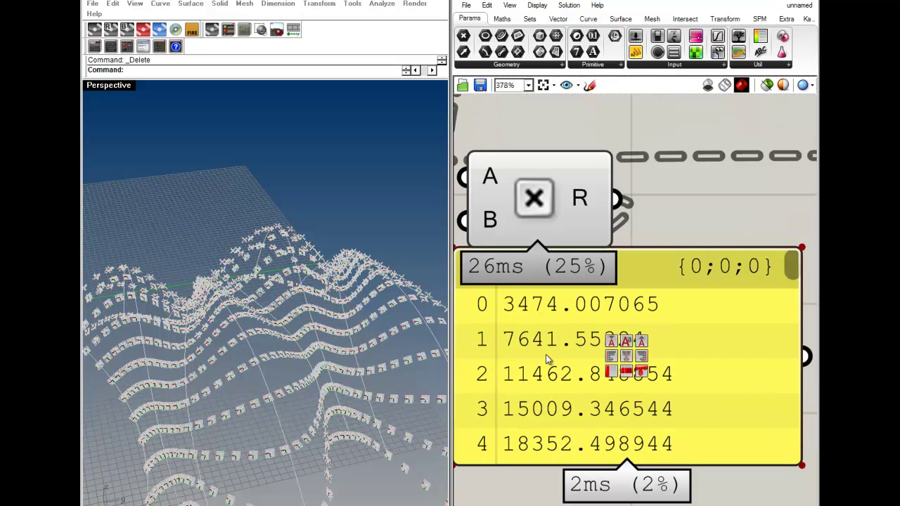
pyautogui.scroll(-4, 601, 297)
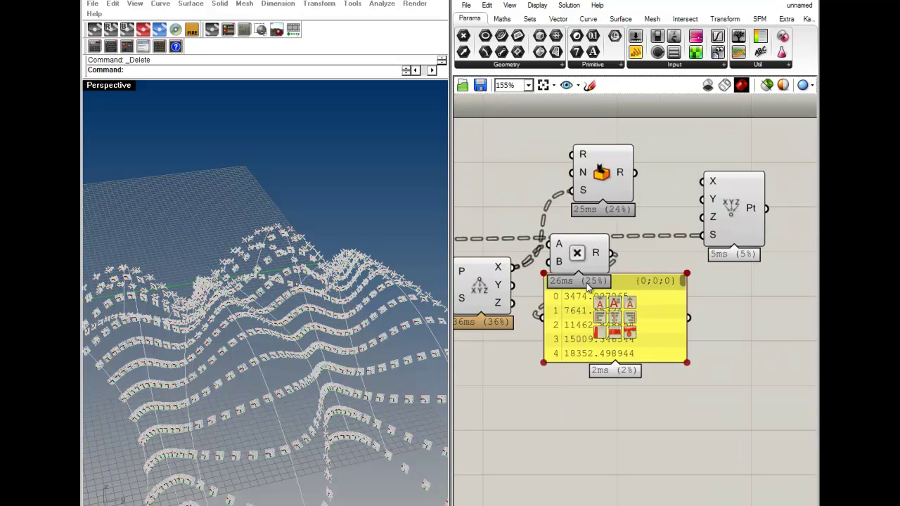
pyautogui.moveTo(597, 282); pyautogui.dragTo(656, 382, button='right')
pyautogui.moveTo(642, 356); pyautogui.dragTo(593, 315)
pyautogui.click(649, 350)
pyautogui.scroll(5, 630, 417)
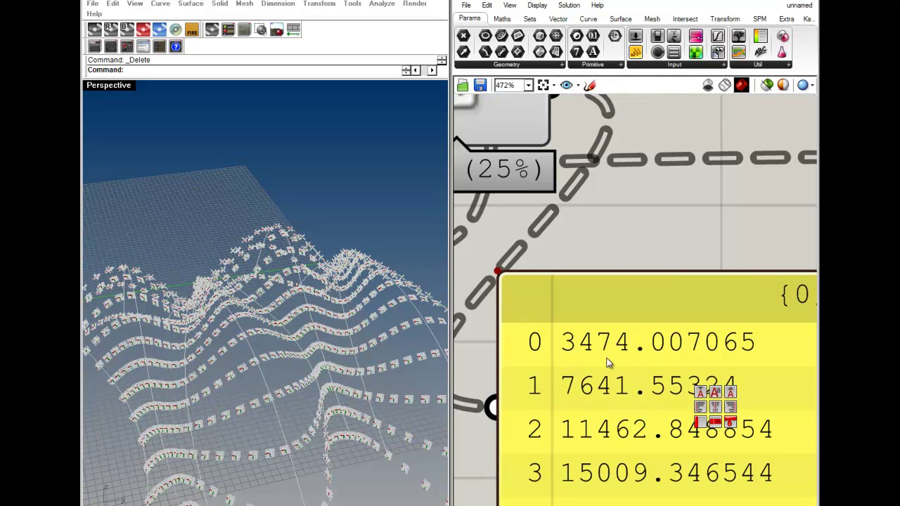
pyautogui.scroll(-4, 653, 406)
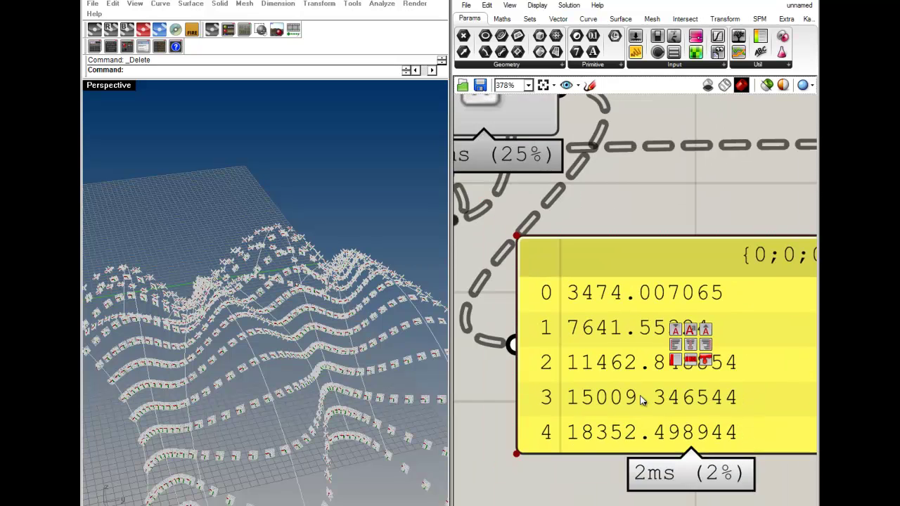
# Connect the Multiplication result to Random's Seed input and delete the values panel
pyautogui.moveTo(630, 312); pyautogui.dragTo(606, 387, button='right')
pyautogui.moveTo(623, 272); pyautogui.dragTo(654, 273)
pyautogui.click(650, 328)
pyautogui.moveTo(572, 307); pyautogui.dragTo(594, 281)
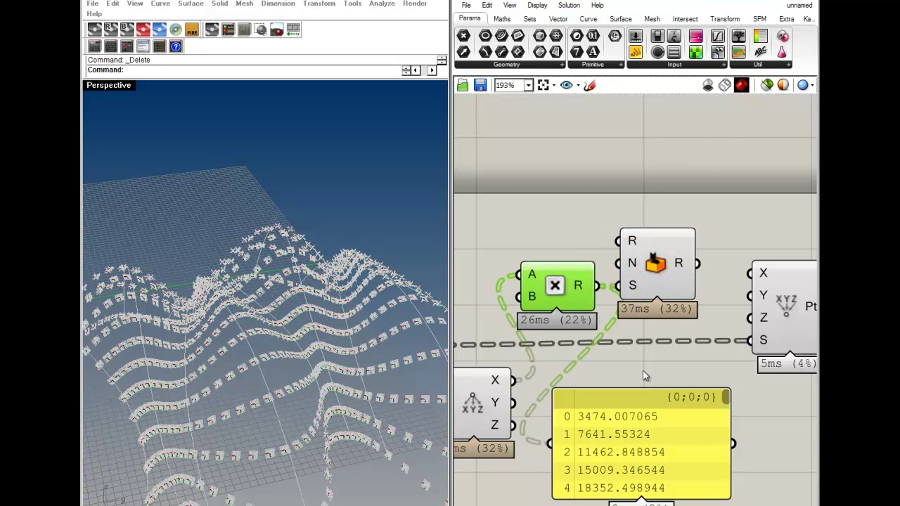
pyautogui.click(638, 431)
pyautogui.press('Delete')
pyautogui.scroll(-2, 612, 352)
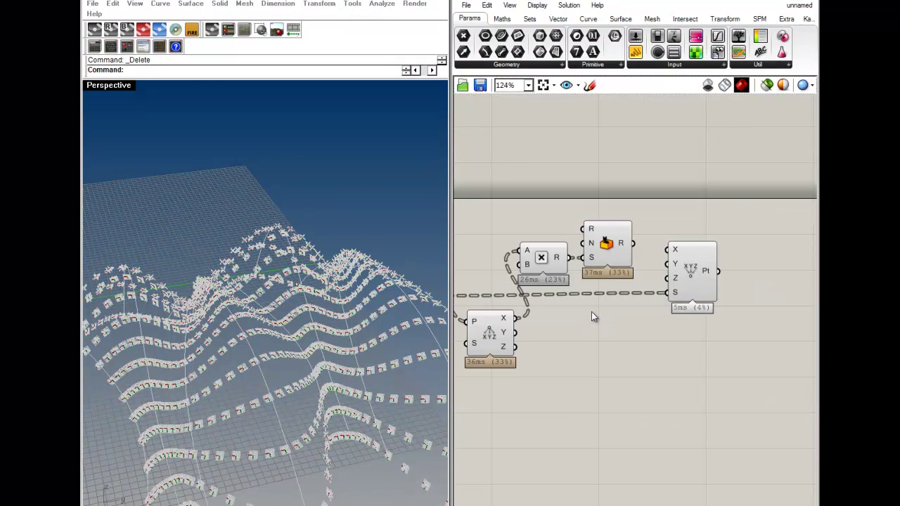
# Arrange Deconstruct, Multiplication and Random in a row above the frames wire, and move Point XYZ farther away below them
pyautogui.moveTo(605, 240); pyautogui.dragTo(612, 242)
pyautogui.click(644, 332)
pyautogui.moveTo(690, 282); pyautogui.dragTo(723, 284)
pyautogui.click(703, 330)
pyautogui.moveTo(614, 296); pyautogui.dragTo(542, 241)
pyautogui.moveTo(623, 257); pyautogui.dragTo(640, 316)
pyautogui.moveTo(652, 386); pyautogui.dragTo(492, 279)
pyautogui.moveTo(564, 334); pyautogui.dragTo(548, 225)
pyautogui.click(629, 267)
pyautogui.moveTo(735, 279); pyautogui.dragTo(736, 315)
pyautogui.click(737, 270)
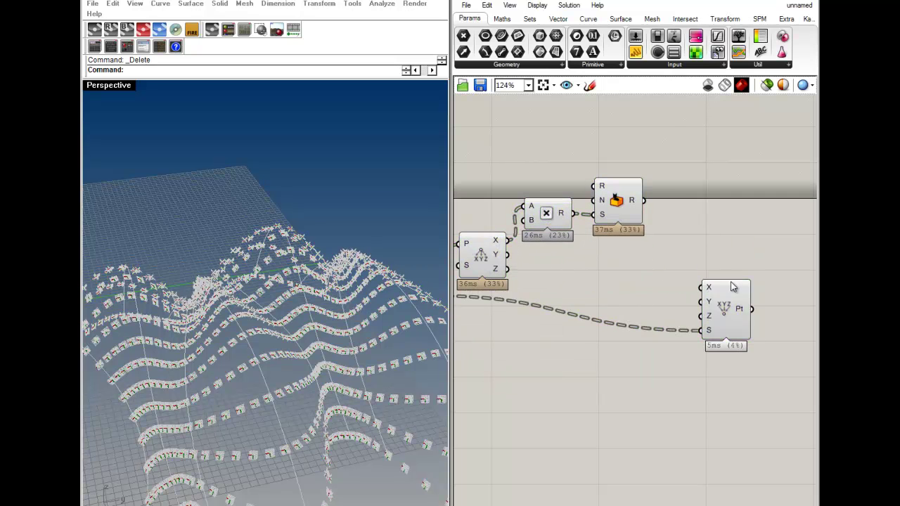
pyautogui.scroll(5, 735, 289)
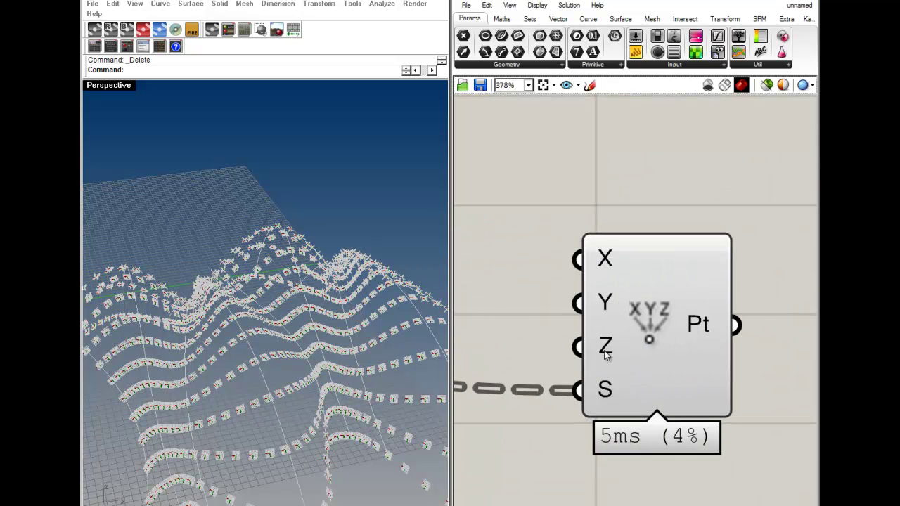
pyautogui.scroll(-5, 597, 312)
# Duplicate the Multiplication and Random pair below the original and feed the copy from the Deconstruct component's Y output
pyautogui.moveTo(599, 284); pyautogui.dragTo(662, 292, button='right')
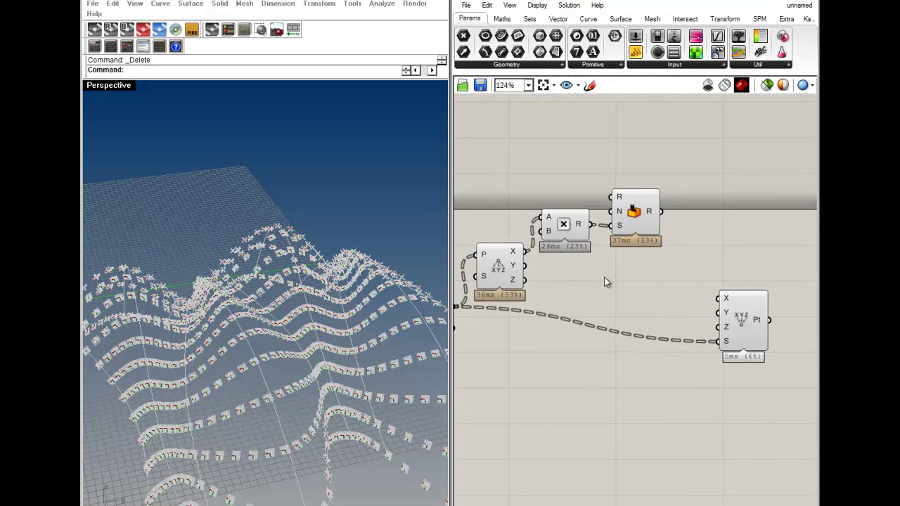
pyautogui.moveTo(632, 264); pyautogui.dragTo(561, 204)
pyautogui.keyDown('alt'); pyautogui.moveTo(635, 213); pyautogui.dragTo(640, 272); pyautogui.keyUp('alt')
pyautogui.scroll(3, 529, 268)
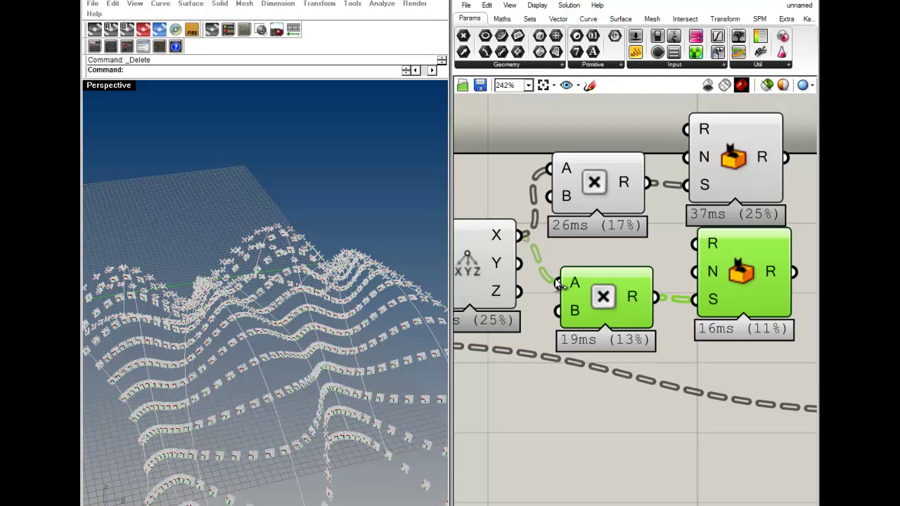
pyautogui.moveTo(557, 283); pyautogui.dragTo(520, 264)
pyautogui.scroll(-2, 596, 273)
pyautogui.moveTo(692, 287); pyautogui.dragTo(633, 294, button='right')
pyautogui.moveTo(540, 300); pyautogui.dragTo(532, 290)
pyautogui.click(580, 291)
pyautogui.moveTo(625, 270); pyautogui.dragTo(635, 291)
pyautogui.click(678, 250)
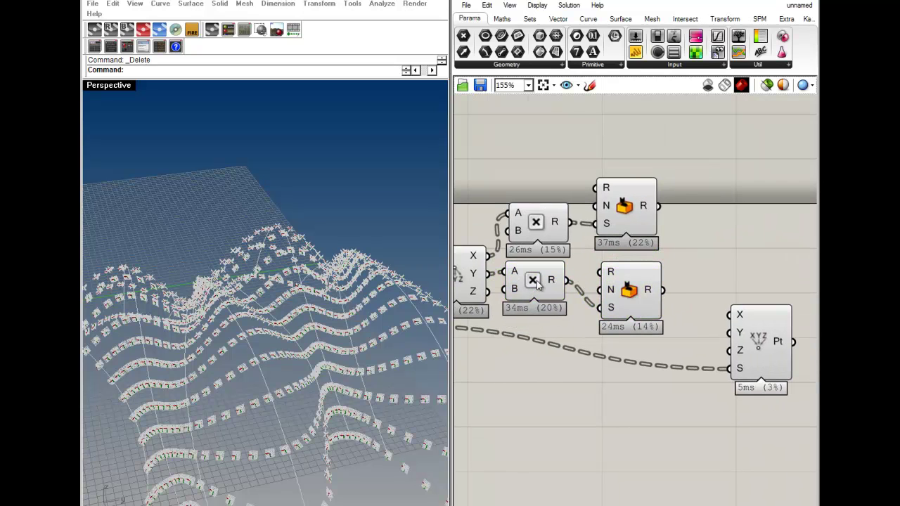
# Make a third Multiplication and Random pair below the others and feed it from the Deconstruct component's Z output
pyautogui.click(535, 218)
pyautogui.moveTo(691, 352); pyautogui.dragTo(526, 285)
pyautogui.keyDown('alt'); pyautogui.moveTo(631, 303); pyautogui.dragTo(637, 383); pyautogui.keyUp('alt')
pyautogui.moveTo(503, 345); pyautogui.dragTo(485, 305)
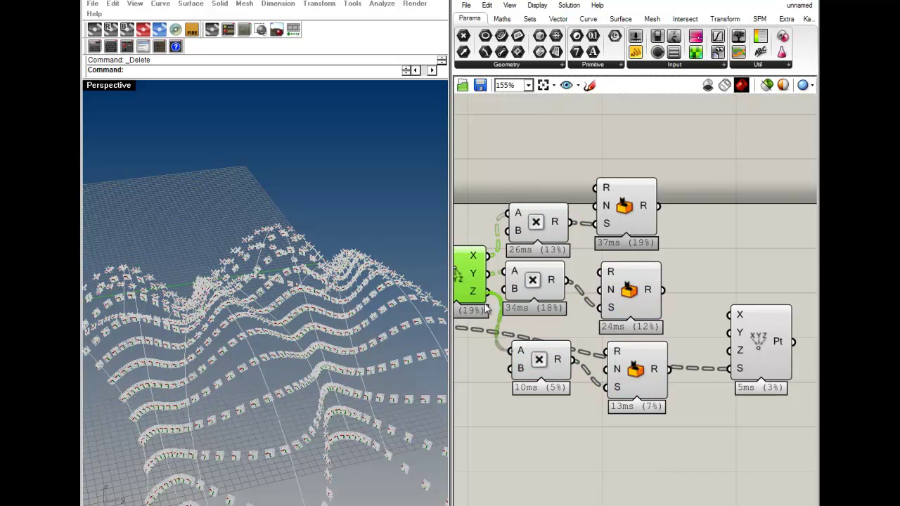
pyautogui.click(577, 321)
pyautogui.click(644, 314)
# Shift the Surface Frames, Deconstruct, Multiplication and Random components together, and move Point XYZ below the Random components
pyautogui.scroll(-4, 674, 378)
pyautogui.moveTo(674, 385); pyautogui.dragTo(526, 257)
pyautogui.moveTo(600, 318)
pyautogui.mouseDown()
pyautogui.moveTo(599, 279)
pyautogui.moveTo(606, 313)
pyautogui.mouseUp()
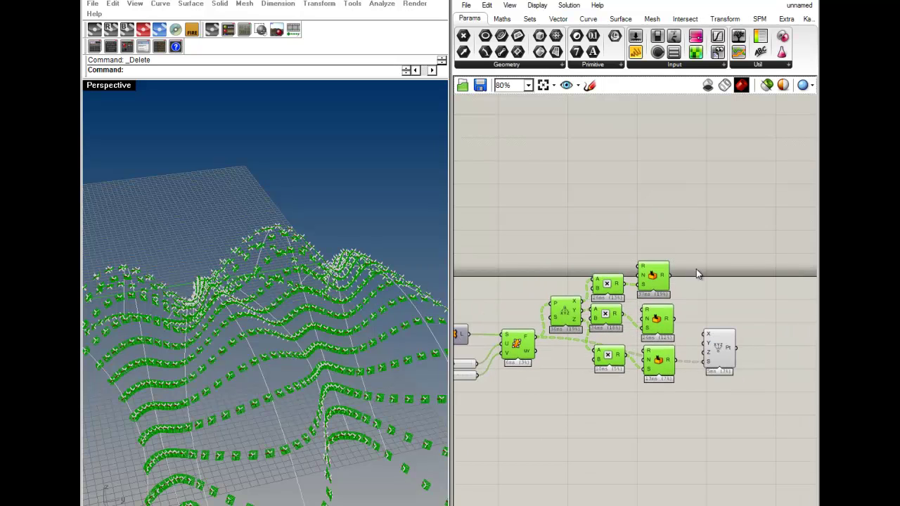
pyautogui.click(696, 269)
pyautogui.moveTo(719, 351); pyautogui.dragTo(718, 373)
# Delete the three Multiplication components between Deconstruct and the Random components
pyautogui.click(616, 399)
pyautogui.moveTo(616, 399); pyautogui.dragTo(596, 260)
pyautogui.press('Delete')
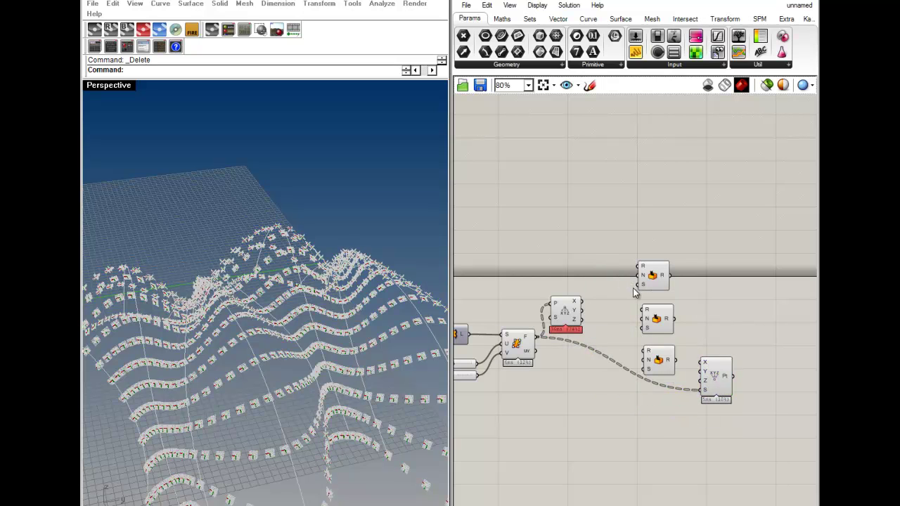
# Connect Deconstruct's X, Y and Z outputs to the Seed inputs of the three Random components and move these closer
pyautogui.moveTo(640, 283); pyautogui.dragTo(593, 301)
pyautogui.moveTo(582, 311); pyautogui.dragTo(642, 328)
pyautogui.moveTo(643, 370); pyautogui.dragTo(582, 319)
pyautogui.moveTo(653, 286); pyautogui.dragTo(624, 282)
pyautogui.moveTo(661, 317); pyautogui.dragTo(630, 310)
pyautogui.click(653, 362)
pyautogui.moveTo(630, 360); pyautogui.dragTo(595, 345)
pyautogui.click(651, 315)
pyautogui.scroll(5, 614, 281)
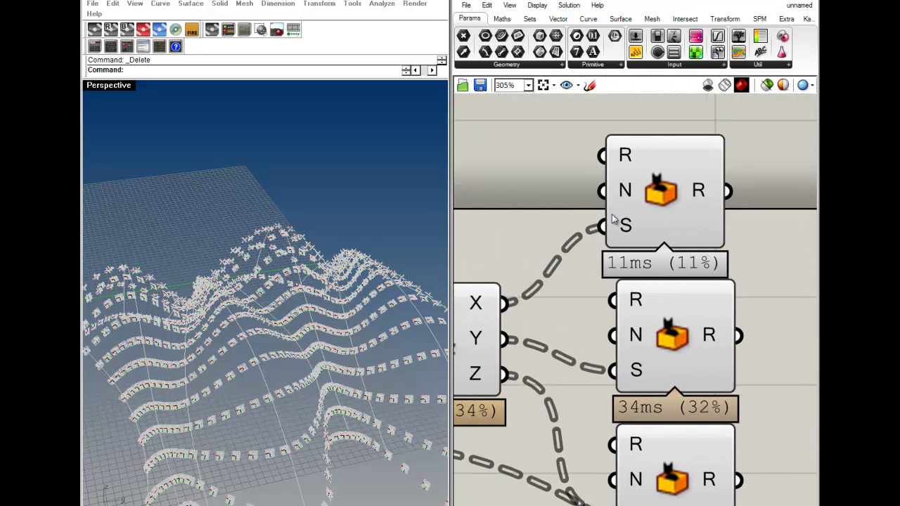
pyautogui.rightClick(626, 227)
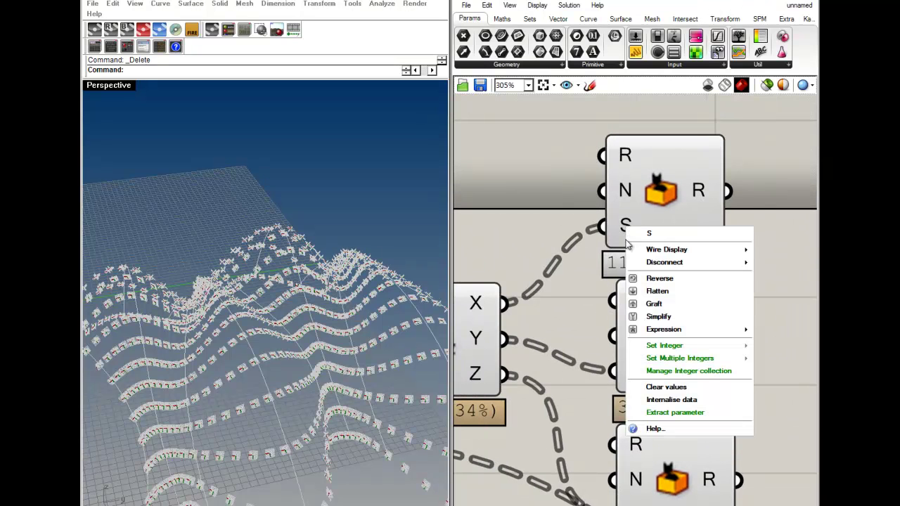
pyautogui.moveTo(639, 333)
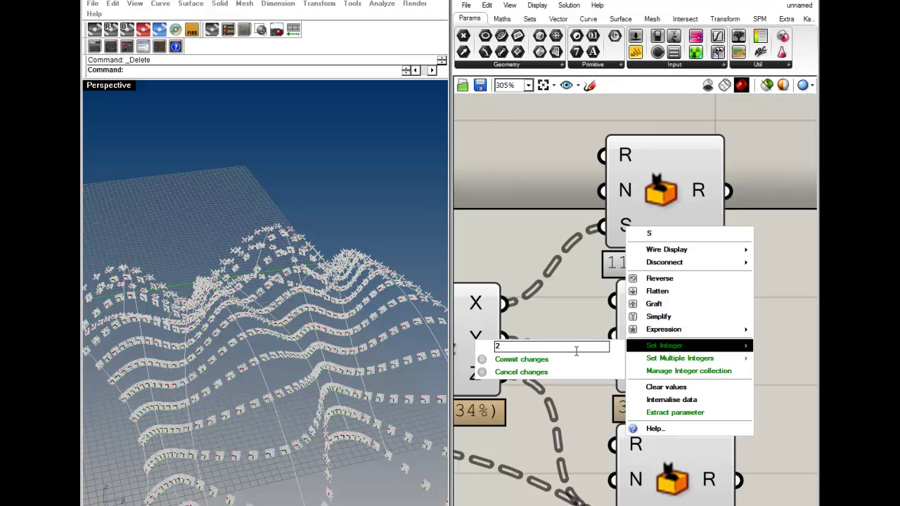
pyautogui.click(583, 341)
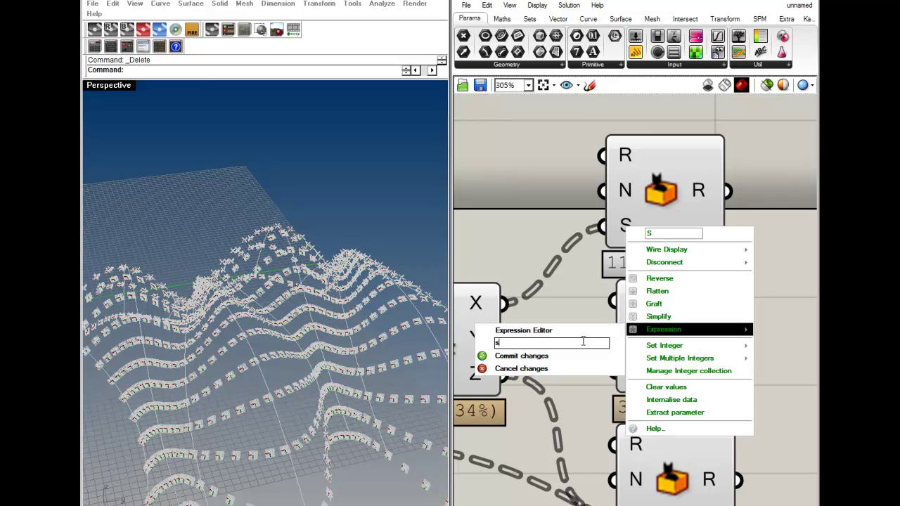
pyautogui.click(567, 292)
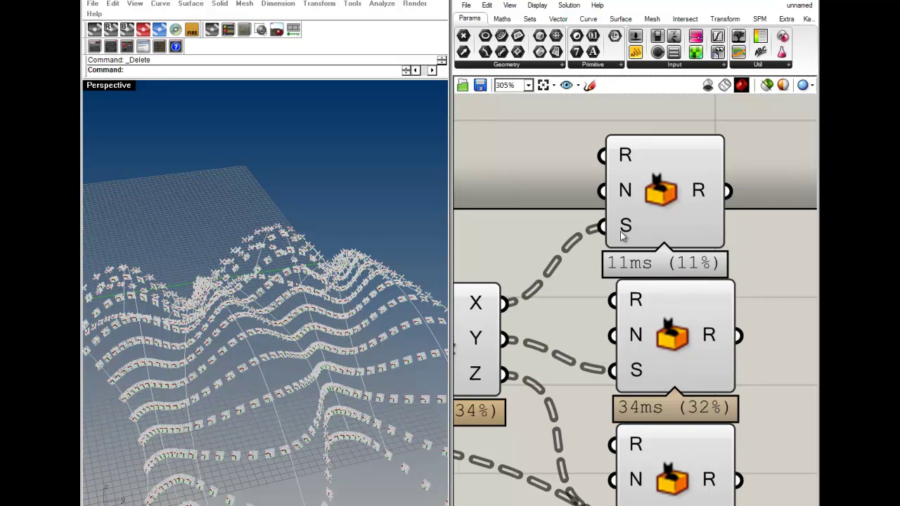
# Apply the expression s*1000 to the Seed input of the first Random component and check the input's data
pyautogui.rightClick(621, 230)
pyautogui.moveTo(643, 330)
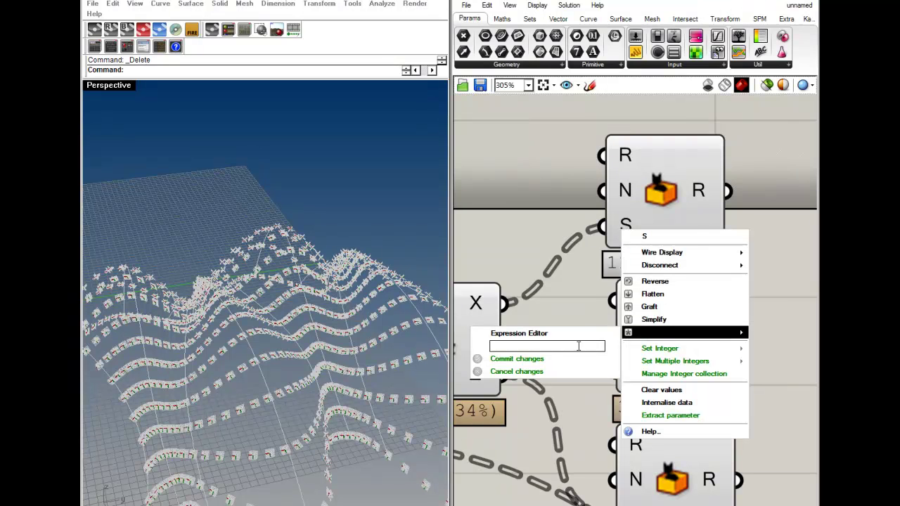
pyautogui.write('s')
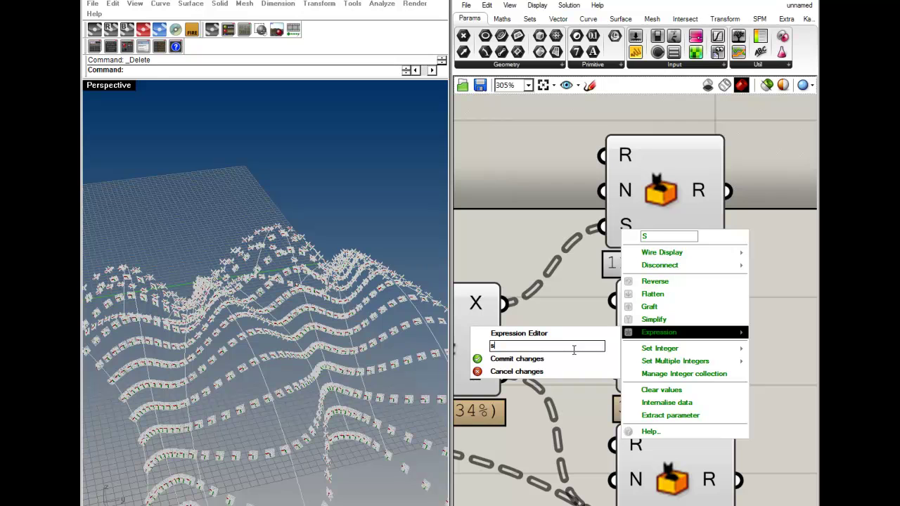
pyautogui.write('*1000')
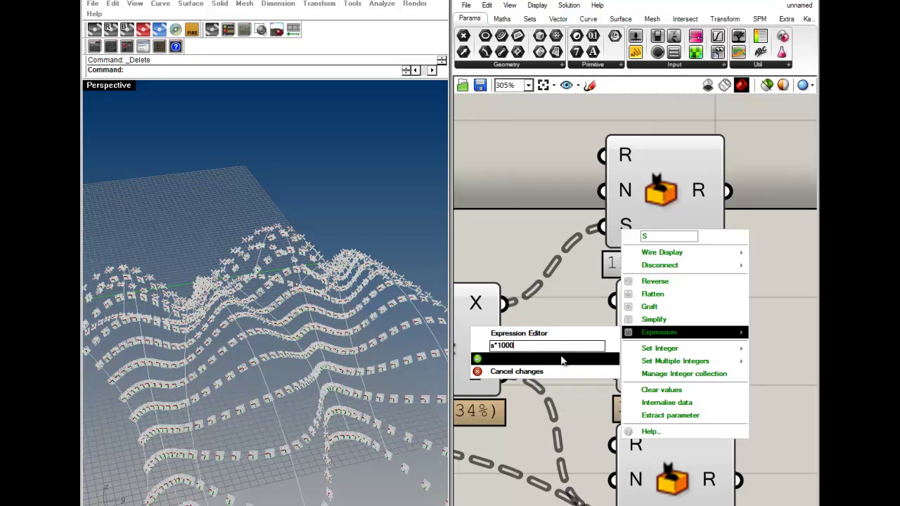
pyautogui.press('Return')
pyautogui.moveTo(702, 244); pyautogui.dragTo(625, 224, button='right')
pyautogui.moveTo(543, 213)
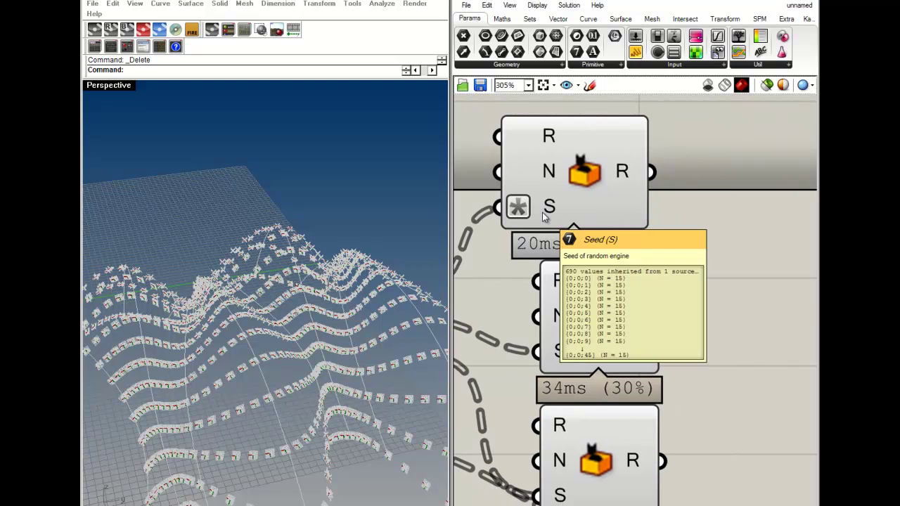
pyautogui.moveTo(475, 291); pyautogui.dragTo(650, 325, button='right')
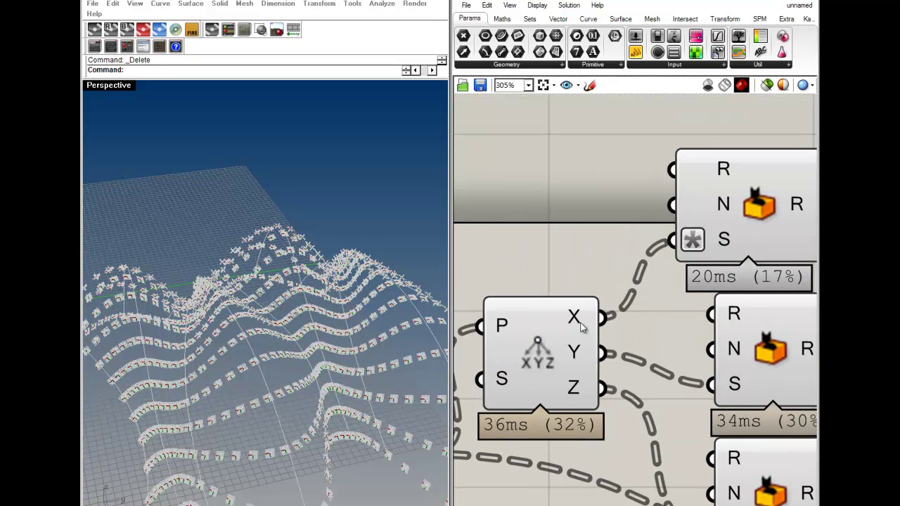
pyautogui.moveTo(696, 243); pyautogui.dragTo(597, 223, button='right')
# Apply the expression s*1000 to the Seed input of the second Random component, copying the expression text for reuse
pyautogui.rightClick(639, 360)
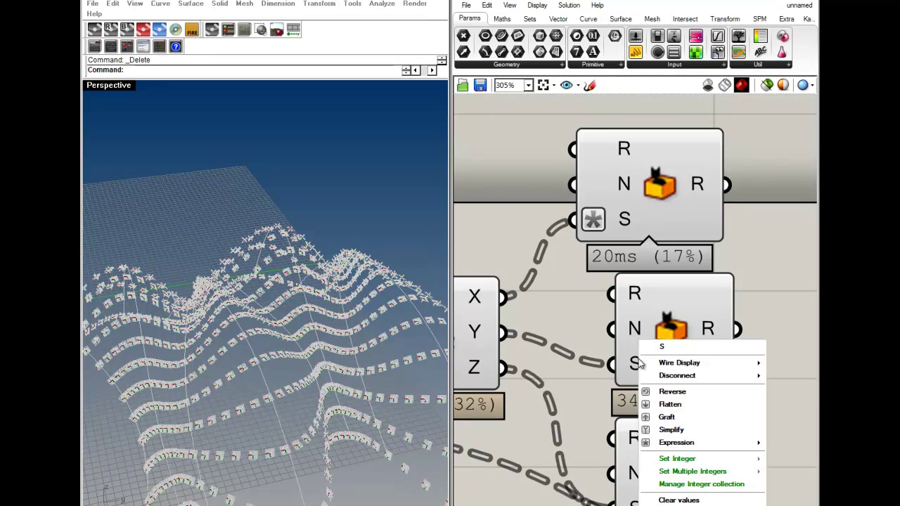
pyautogui.moveTo(661, 443)
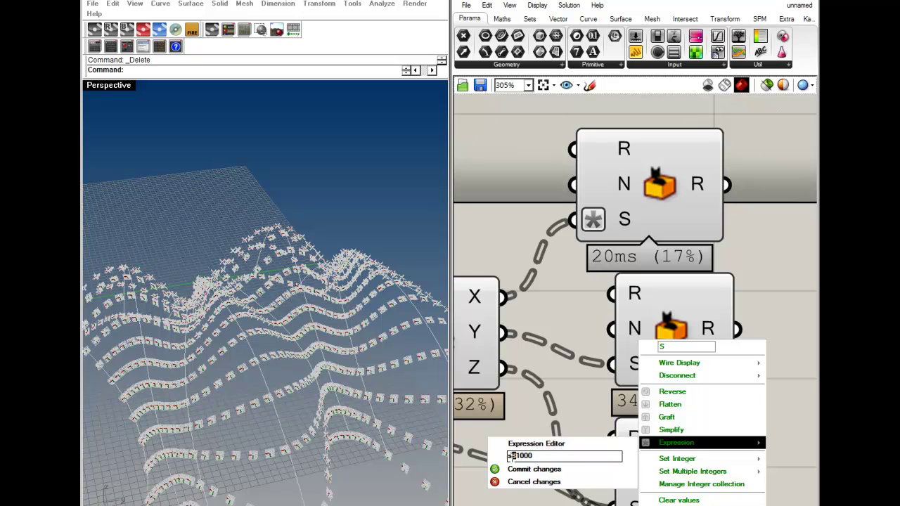
pyautogui.moveTo(533, 455); pyautogui.dragTo(506, 459)
pyautogui.hotkey('ctrl', 'c')
pyautogui.click(535, 469)
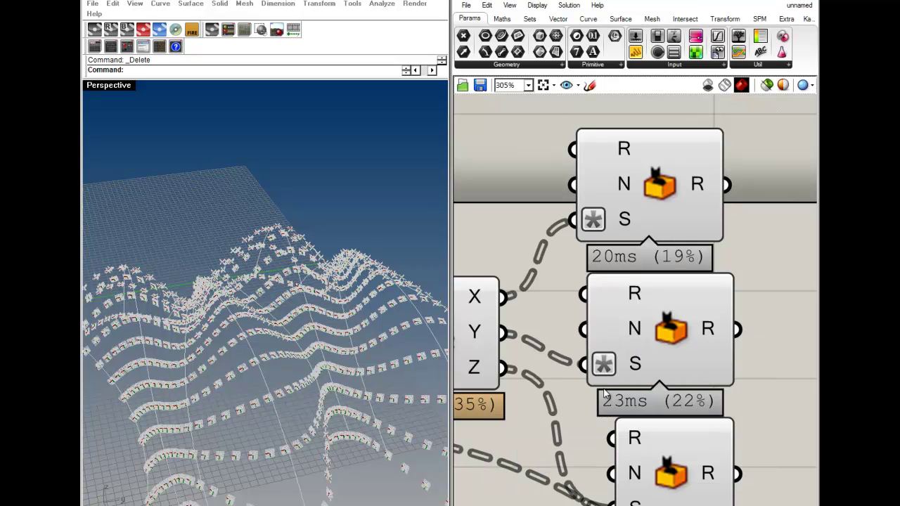
# Apply the copied expression s*1000 to the Seed input of the third Random component
pyautogui.rightClick(624, 364)
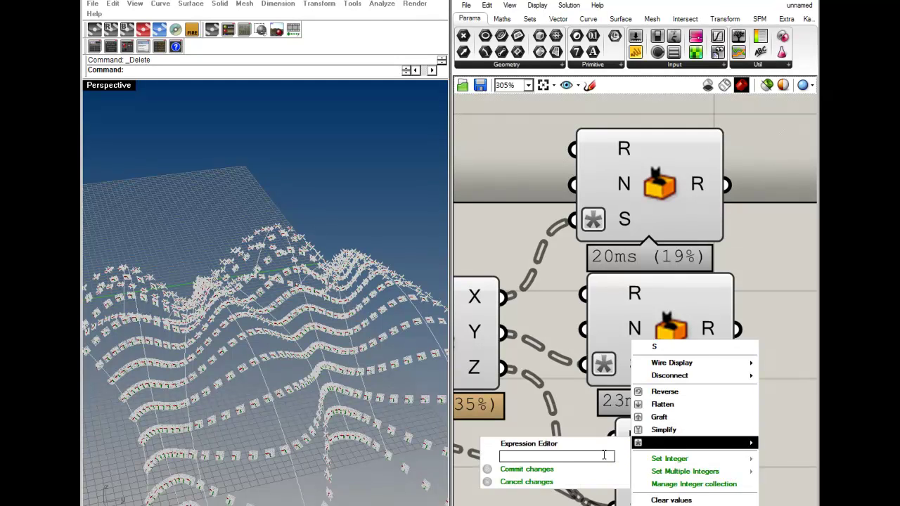
pyautogui.click(573, 467)
pyautogui.rightClick(629, 504)
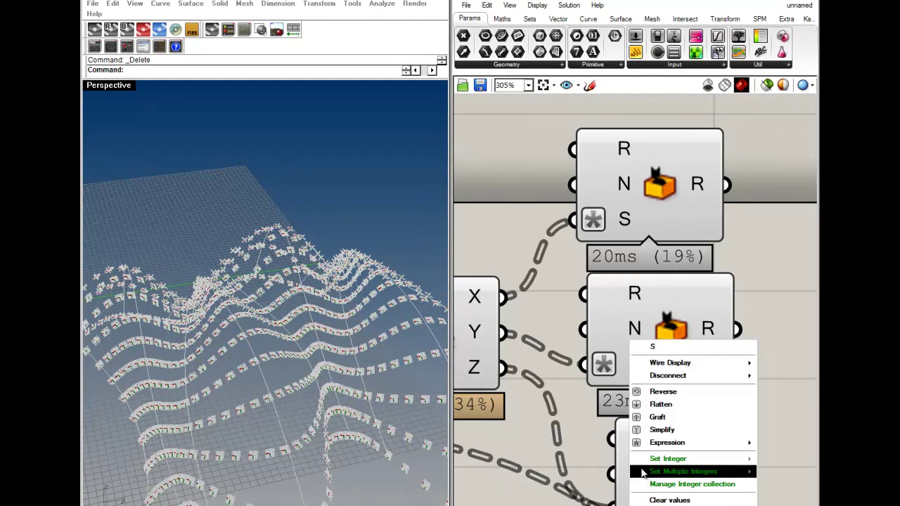
pyautogui.moveTo(648, 441)
pyautogui.click(593, 455)
pyautogui.hotkey('ctrl', 'v')
pyautogui.click(563, 470)
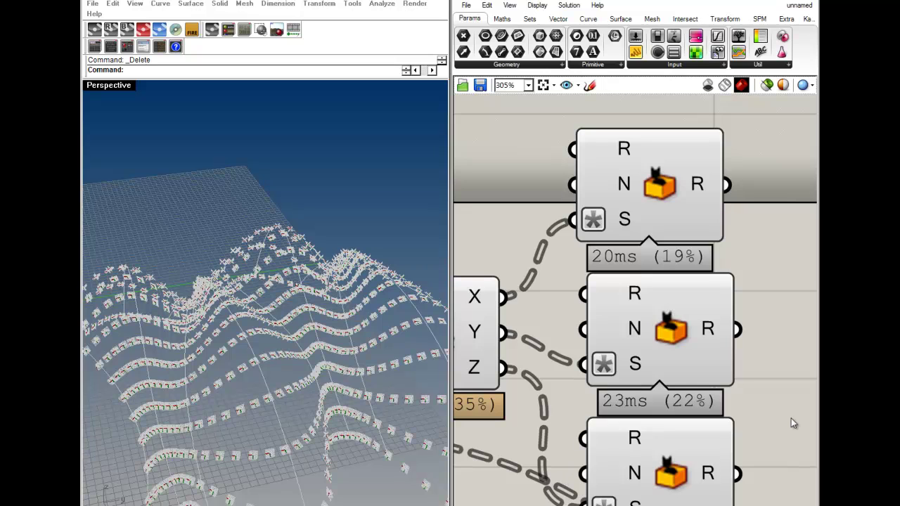
# Move the three Random components together and reposition Deconstruct beside them
pyautogui.scroll(-5, 605, 347)
pyautogui.moveTo(673, 400); pyautogui.dragTo(655, 266)
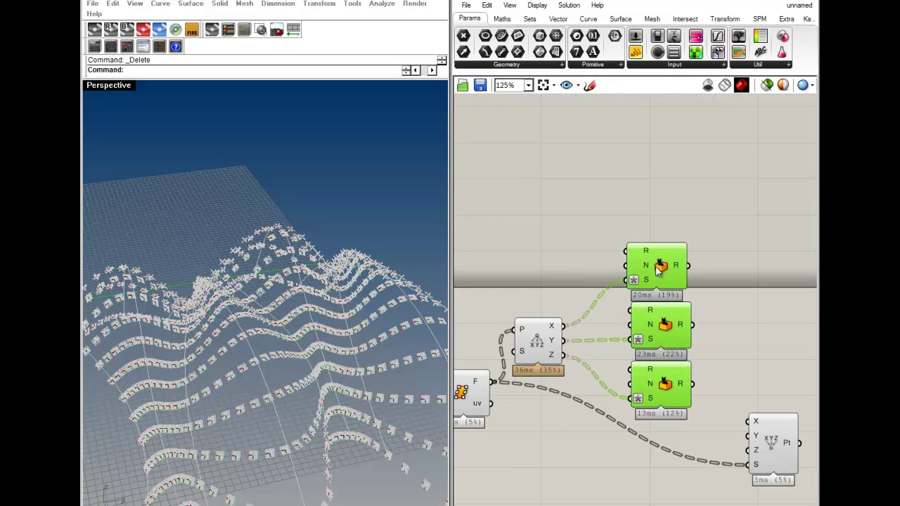
pyautogui.click(746, 312)
pyautogui.moveTo(692, 378); pyautogui.dragTo(653, 363, button='right')
pyautogui.moveTo(509, 330); pyautogui.dragTo(533, 336)
pyautogui.click(718, 370)
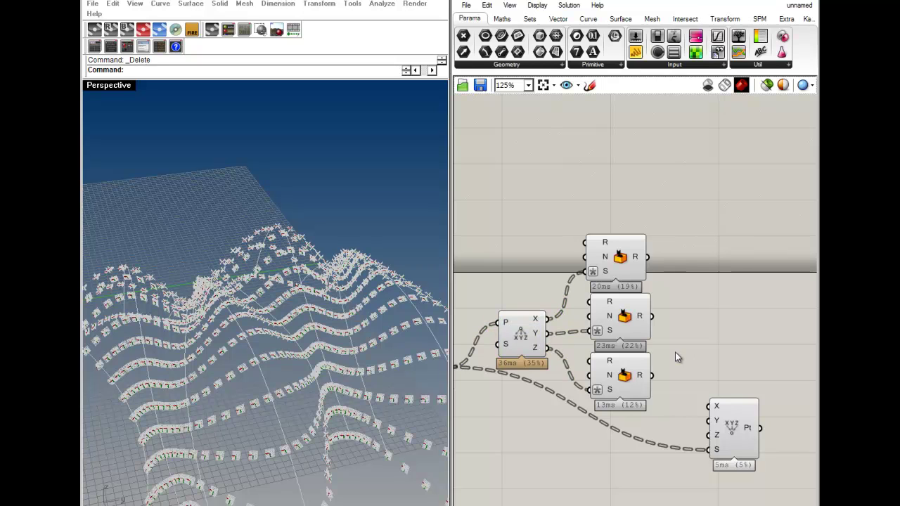
# Align the first Random component with the others and connect the three R outputs to Point XYZ's X, Y and Z inputs
pyautogui.moveTo(616, 256); pyautogui.dragTo(654, 316)
pyautogui.click(667, 277)
pyautogui.moveTo(652, 376); pyautogui.dragTo(762, 417)
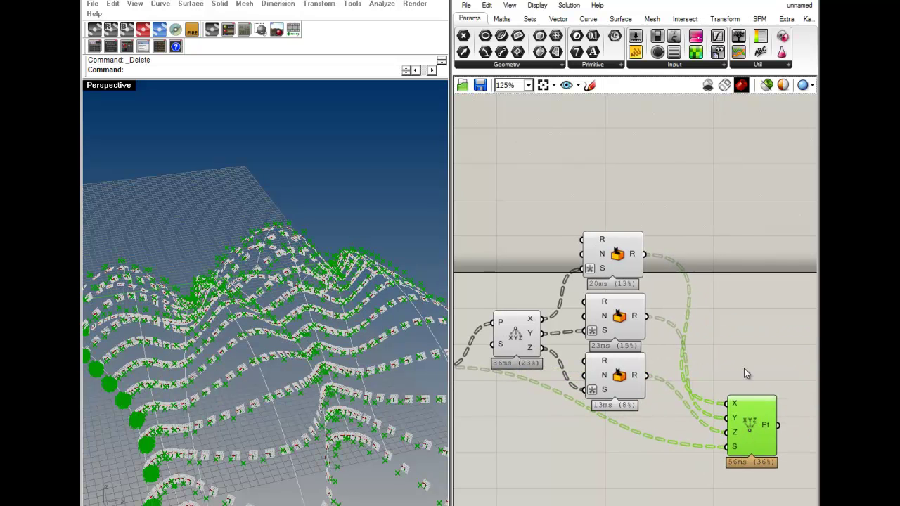
pyautogui.click(743, 370)
# Examine the offset points around the surface frames in the Perspective viewport, highlighting them through Point XYZ
pyautogui.moveTo(735, 391); pyautogui.dragTo(692, 337, button='right')
pyautogui.moveTo(286, 415); pyautogui.dragTo(317, 363, button='right')
pyautogui.click(725, 369)
pyautogui.click(709, 287)
pyautogui.moveTo(322, 290); pyautogui.dragTo(362, 355, button='right')
pyautogui.scroll(5, 334, 335)
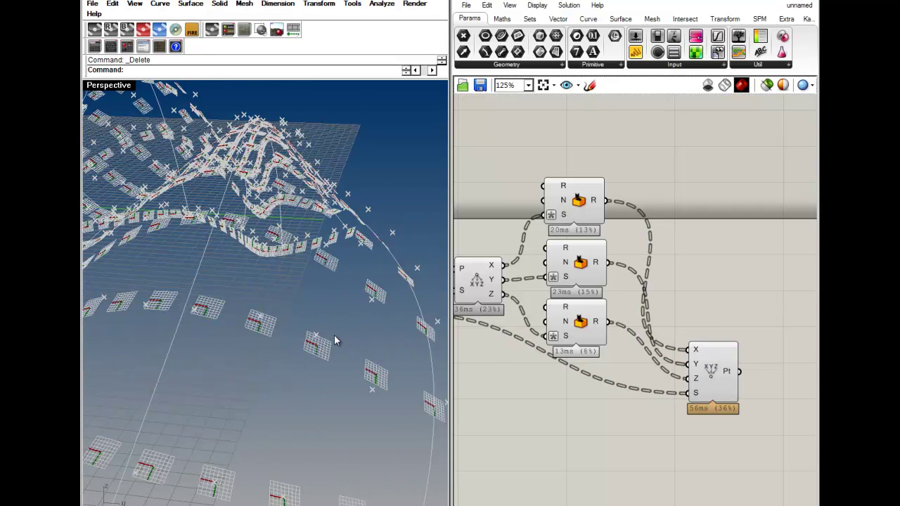
pyautogui.click(710, 374)
pyautogui.click(704, 312)
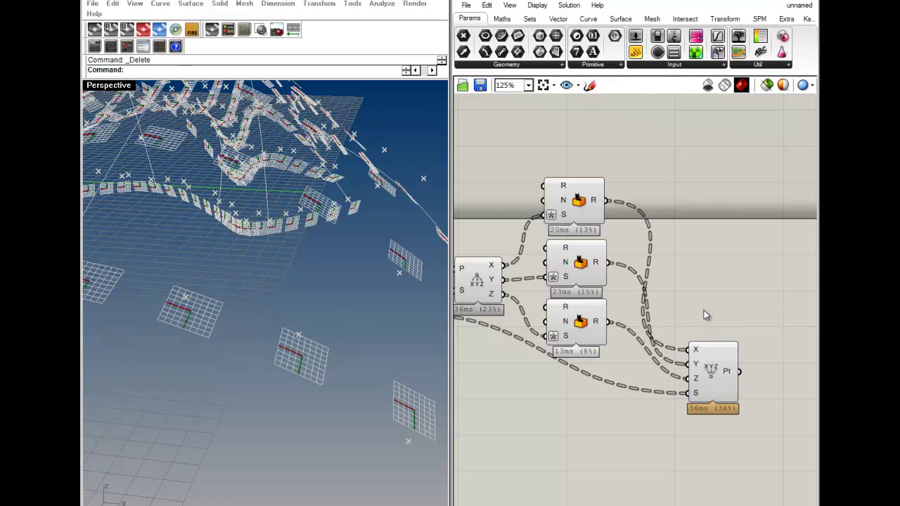
pyautogui.moveTo(549, 394); pyautogui.dragTo(585, 395, button='right')
pyautogui.scroll(-2, 585, 395)
pyautogui.moveTo(640, 414); pyautogui.dragTo(608, 340, button='right')
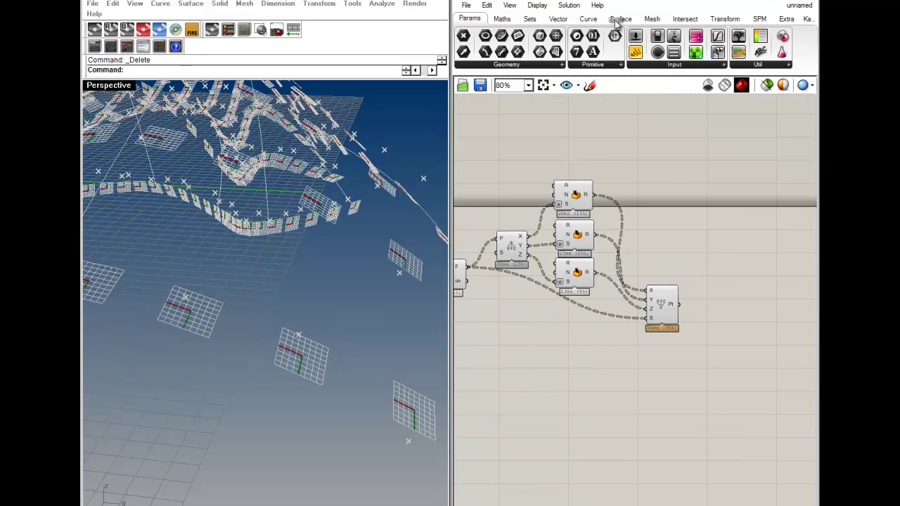
# Add an Interpolate curve component beside Point XYZ and connect the Pt output to its V input
pyautogui.click(620, 19)
pyautogui.click(588, 19)
pyautogui.moveTo(690, 37); pyautogui.dragTo(707, 337)
pyautogui.scroll(3, 690, 312)
pyautogui.moveTo(695, 293); pyautogui.dragTo(668, 298)
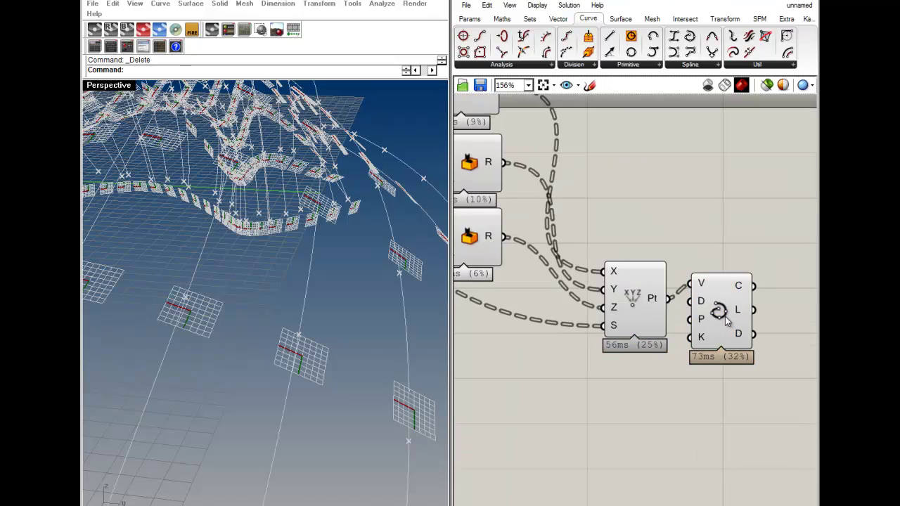
# Inspect the interpolated curves against the frames and points in the Perspective viewport
pyautogui.moveTo(337, 295)
pyautogui.mouseDown(button='right')
pyautogui.moveTo(328, 287)
pyautogui.moveTo(291, 347)
pyautogui.moveTo(319, 344)
pyautogui.moveTo(342, 298)
pyautogui.mouseUp(button='right')
pyautogui.click(732, 332)
pyautogui.click(727, 256)
pyautogui.click(635, 306)
pyautogui.click(692, 250)
pyautogui.moveTo(414, 297); pyautogui.dragTo(347, 314, button='right')
pyautogui.scroll(3, 348, 314)
pyautogui.scroll(3, 348, 314)
pyautogui.scroll(-8, 351, 311)
# Turn off the preview of all components upstream of Interpolate so only its curves are displayed
pyautogui.moveTo(530, 358); pyautogui.dragTo(707, 389, button='right')
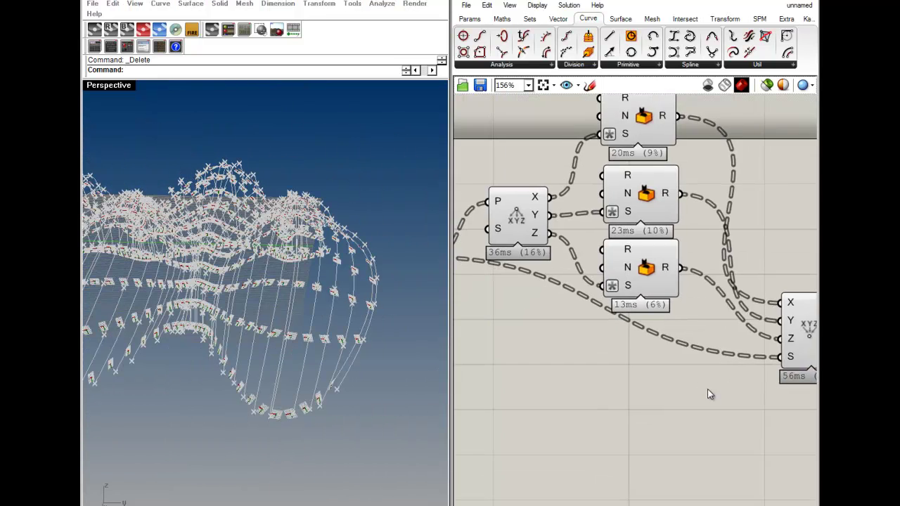
pyautogui.scroll(-4, 707, 389)
pyautogui.moveTo(808, 415); pyautogui.dragTo(599, 239)
pyautogui.middleClick(648, 189)
pyautogui.click(688, 154)
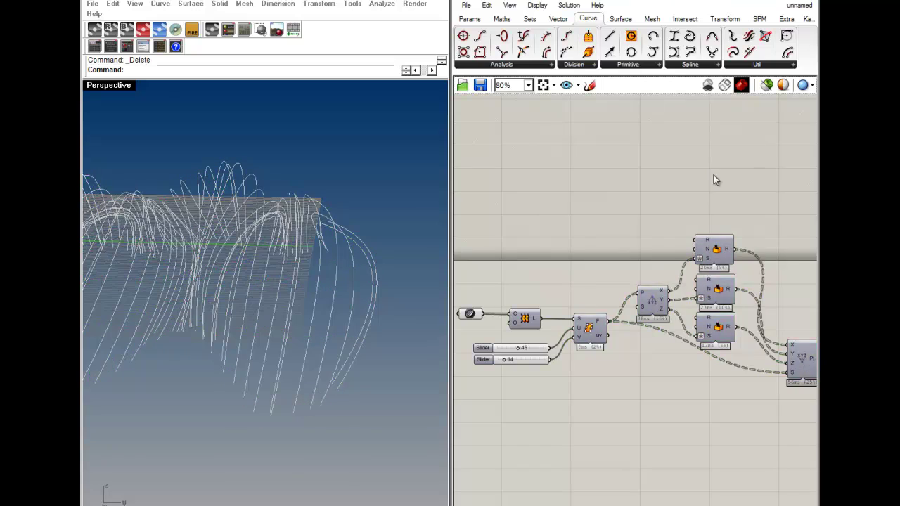
# Examine the curves on their own from several angles, highlighting them through the Interpolate component
pyautogui.moveTo(788, 316); pyautogui.dragTo(712, 337, button='right')
pyautogui.moveTo(247, 193); pyautogui.dragTo(289, 308, button='right')
pyautogui.moveTo(618, 405); pyautogui.dragTo(583, 365, button='right')
pyautogui.moveTo(762, 423); pyautogui.dragTo(653, 381, button='right')
pyautogui.click(630, 313)
pyautogui.click(647, 318)
pyautogui.scroll(4, 615, 301)
pyautogui.moveTo(638, 319); pyautogui.dragTo(643, 323)
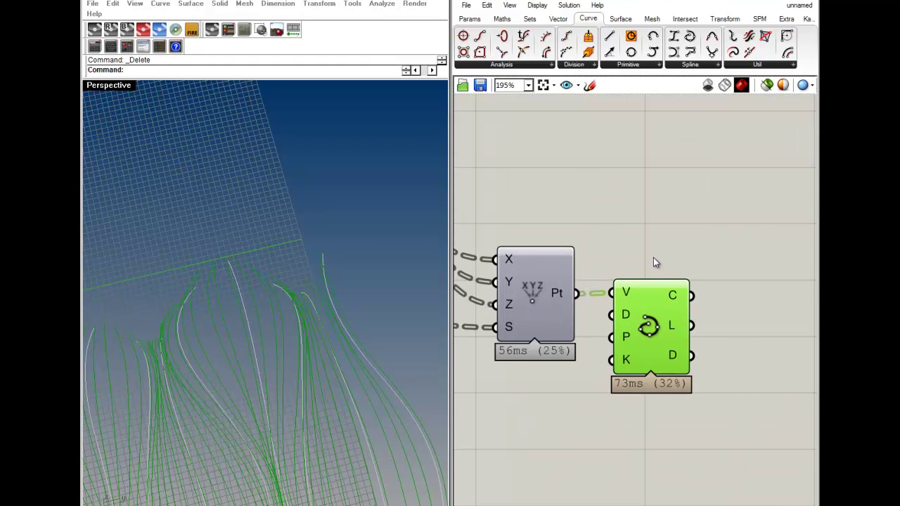
pyautogui.click(654, 258)
pyautogui.scroll(-7, 652, 272)
pyautogui.scroll(3, 588, 310)
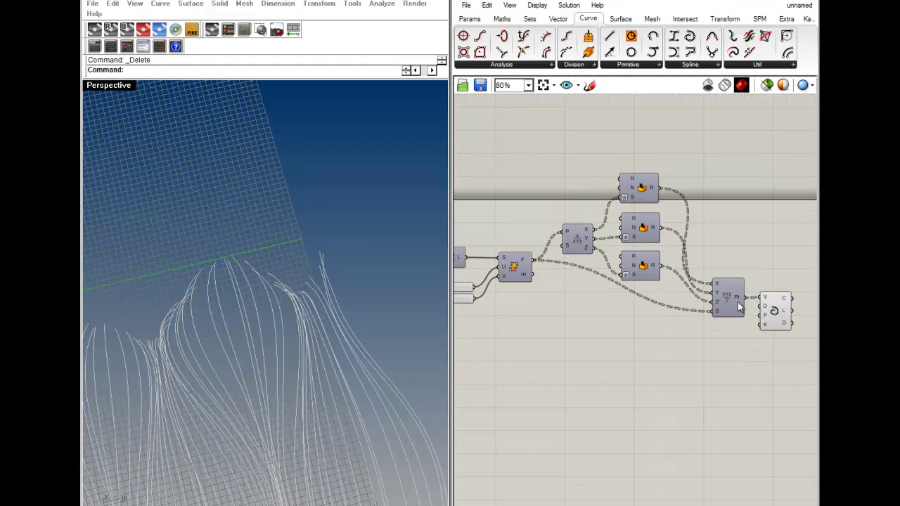
# Compare the data tree structures of the Surface Frames output, the Deconstruct and Random outputs, and Point XYZ's Pt output
pyautogui.moveTo(739, 296)
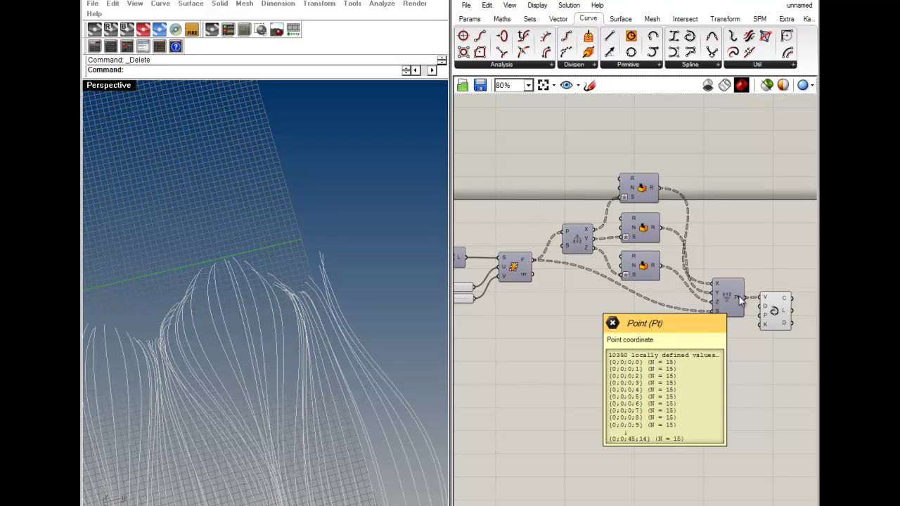
pyautogui.scroll(3, 487, 243)
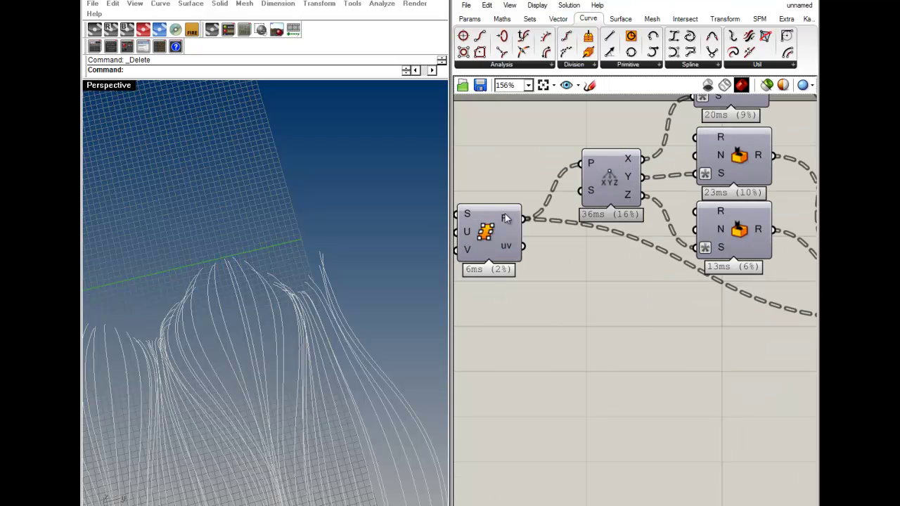
pyautogui.moveTo(505, 219)
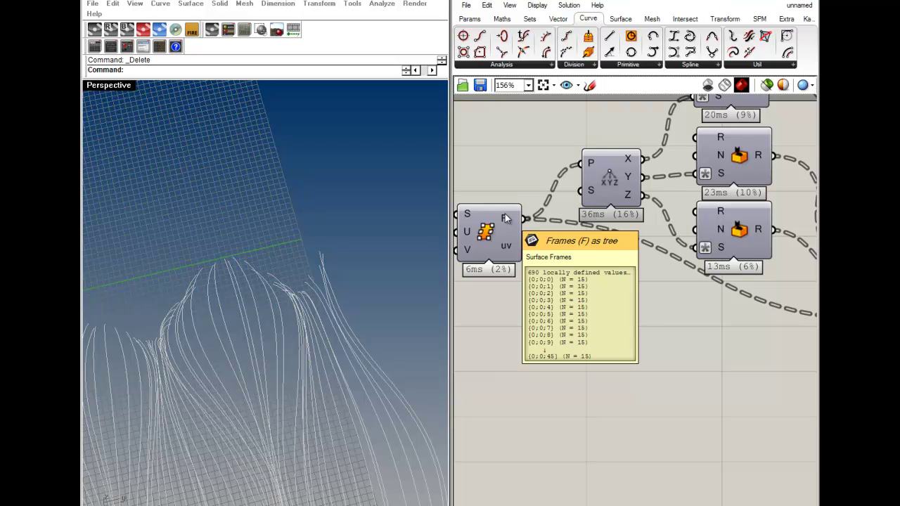
pyautogui.moveTo(567, 275); pyautogui.dragTo(522, 382, button='right')
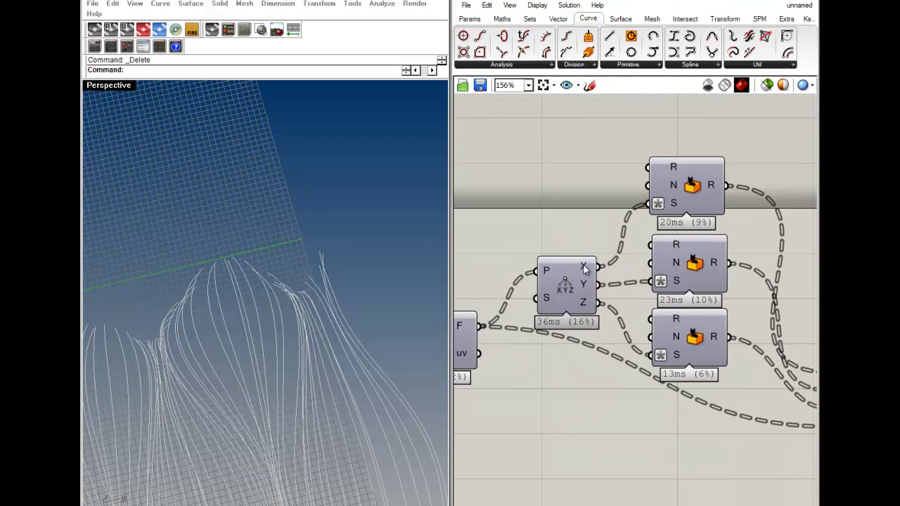
pyautogui.moveTo(717, 188)
pyautogui.moveTo(710, 265); pyautogui.dragTo(511, 229, button='right')
pyautogui.moveTo(682, 369)
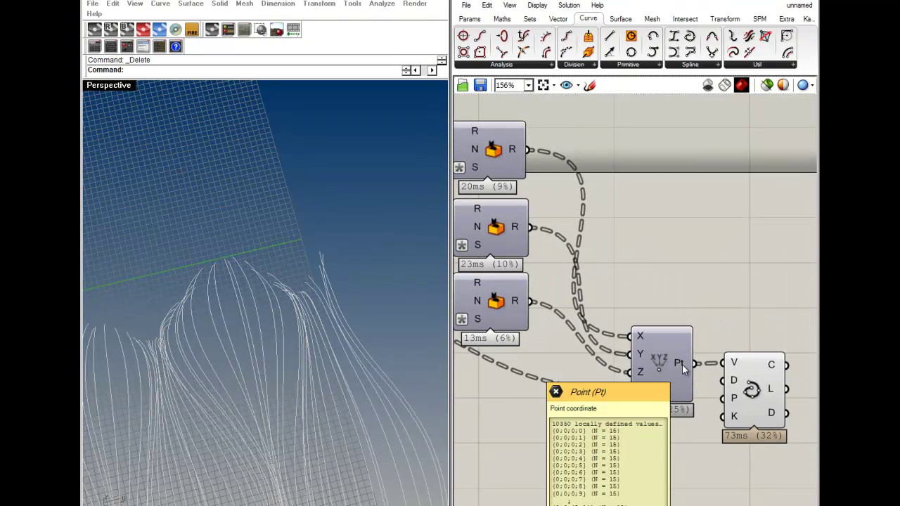
pyautogui.scroll(-3, 682, 365)
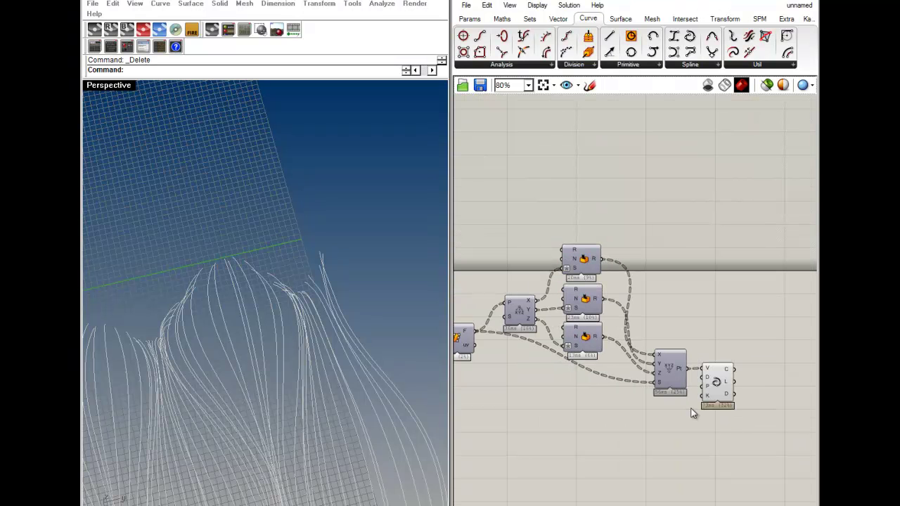
# Add a Param Viewer on the second Random component's R output and display its data as a tree diagram
pyautogui.click(747, 400)
pyautogui.click(679, 424)
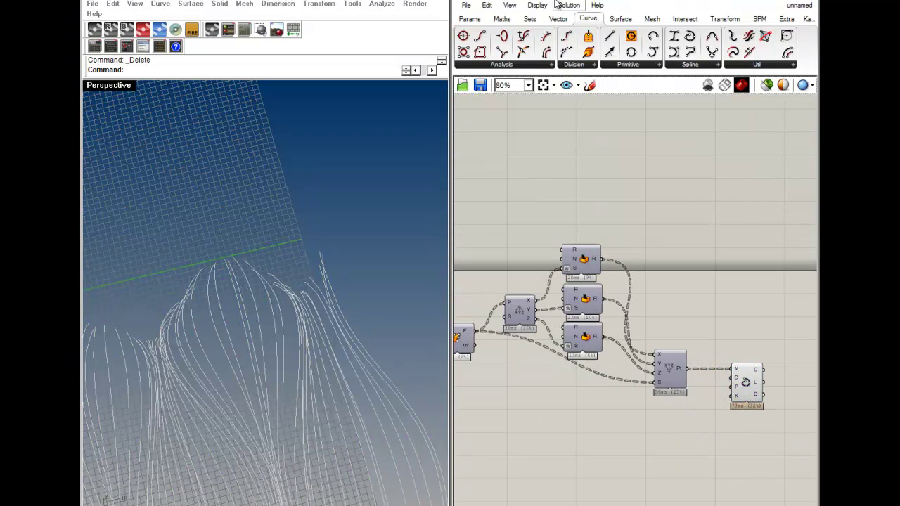
pyautogui.click(470, 19)
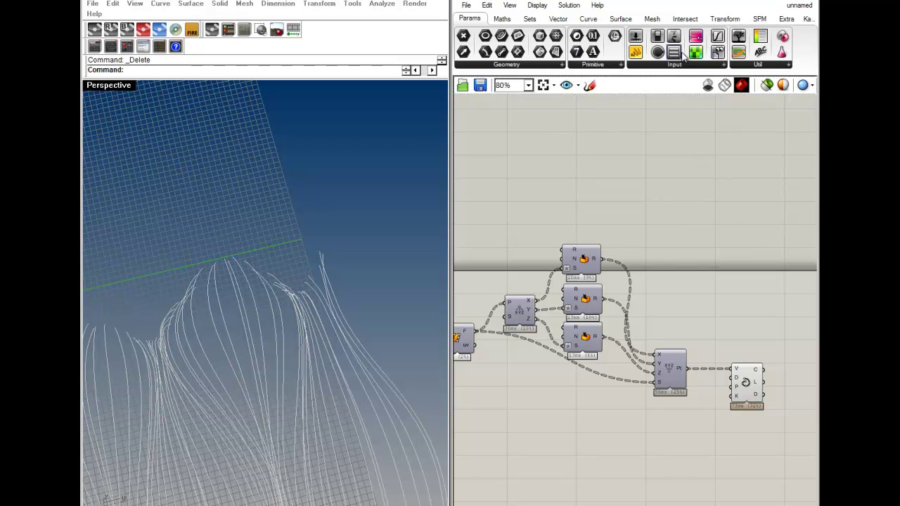
pyautogui.moveTo(738, 39); pyautogui.dragTo(602, 299)
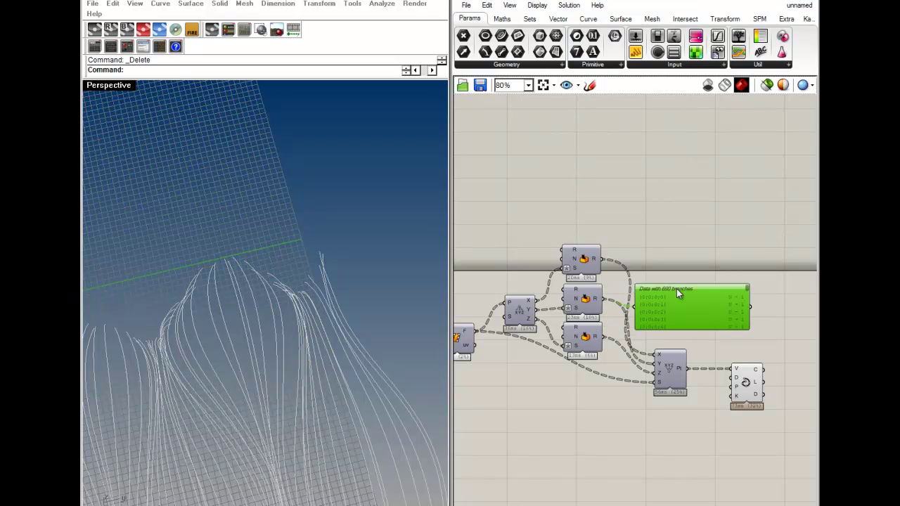
pyautogui.moveTo(669, 284); pyautogui.dragTo(669, 242)
pyautogui.doubleClick(703, 312)
pyautogui.scroll(8, 642, 355)
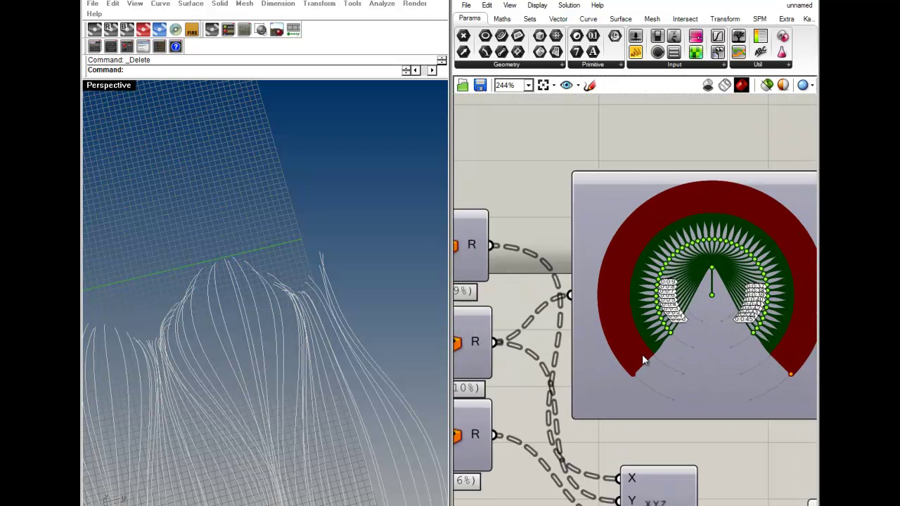
pyautogui.scroll(-8, 650, 349)
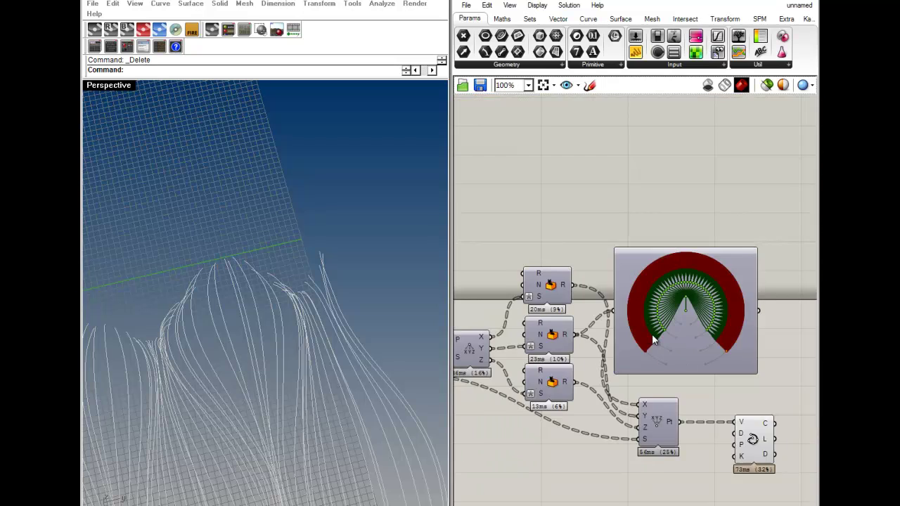
# Rewire the Param Viewer to the Surface Frames F output and move it below the Random components
pyautogui.moveTo(617, 319); pyautogui.dragTo(674, 309, button='right')
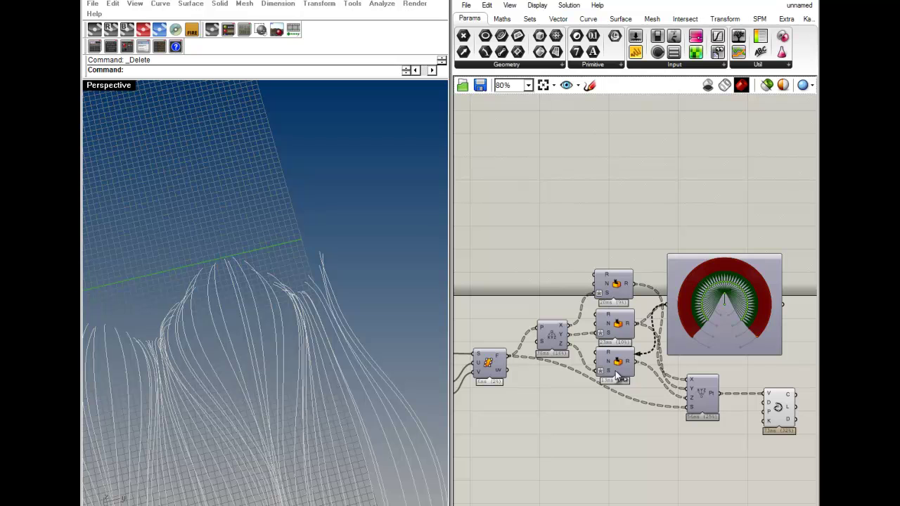
pyautogui.scroll(4, 688, 320)
pyautogui.scroll(-7, 682, 325)
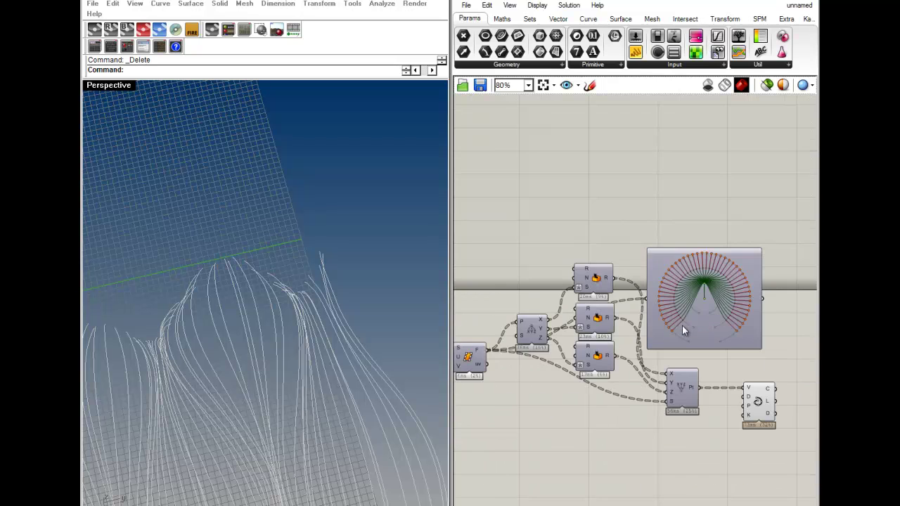
pyautogui.moveTo(683, 309); pyautogui.dragTo(649, 409)
pyautogui.scroll(5, 627, 355)
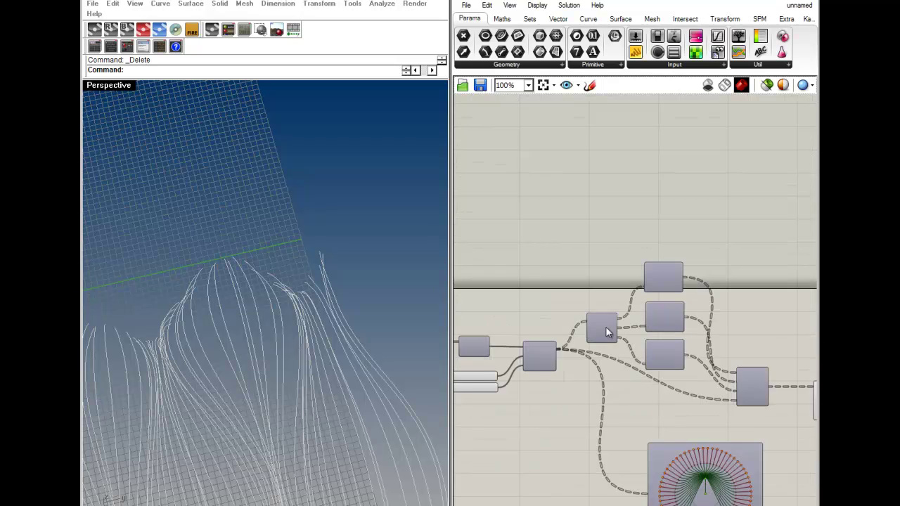
# Compare the data tree paths at Point XYZ's X, Y, Z and System inputs
pyautogui.moveTo(629, 353); pyautogui.dragTo(567, 332, button='right')
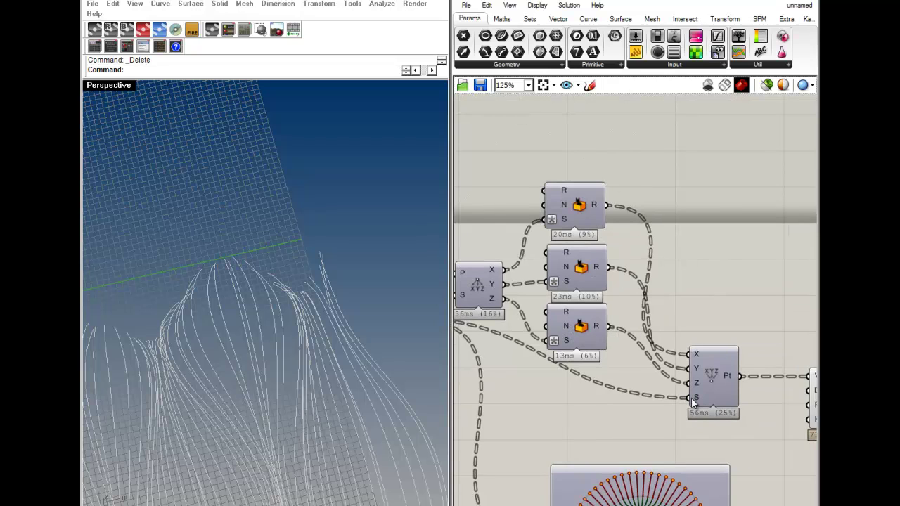
pyautogui.scroll(4, 691, 397)
pyautogui.moveTo(633, 301)
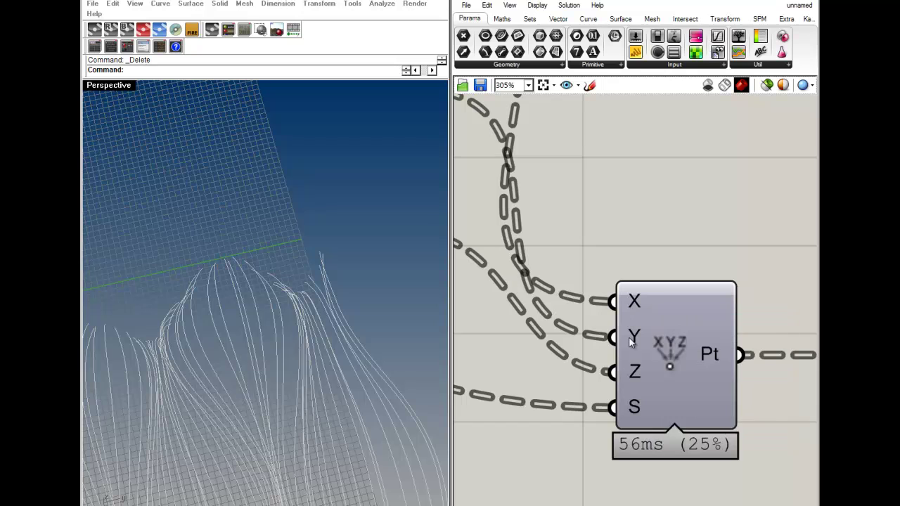
pyautogui.moveTo(632, 341)
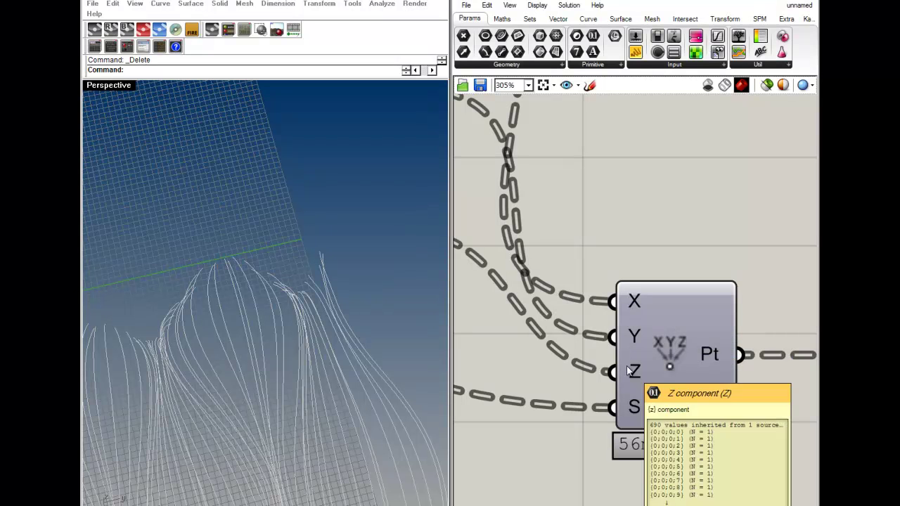
pyautogui.moveTo(625, 408)
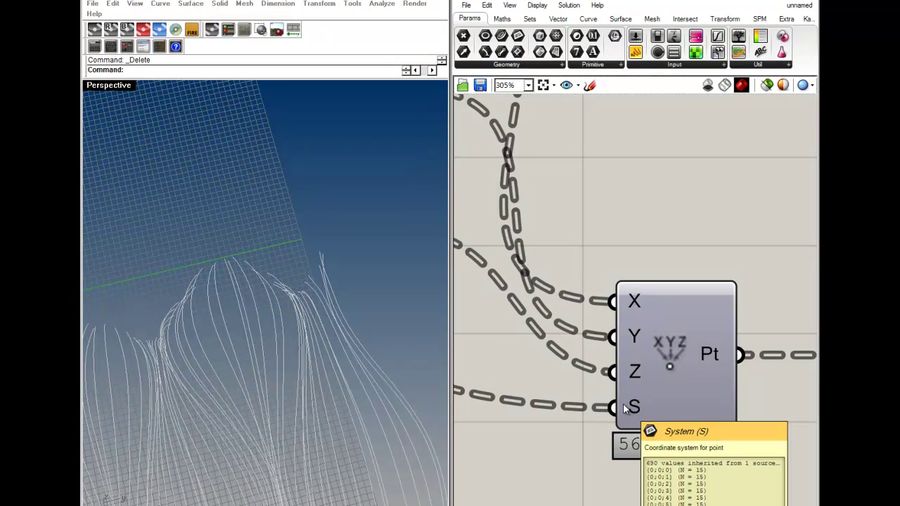
pyautogui.scroll(-4, 624, 409)
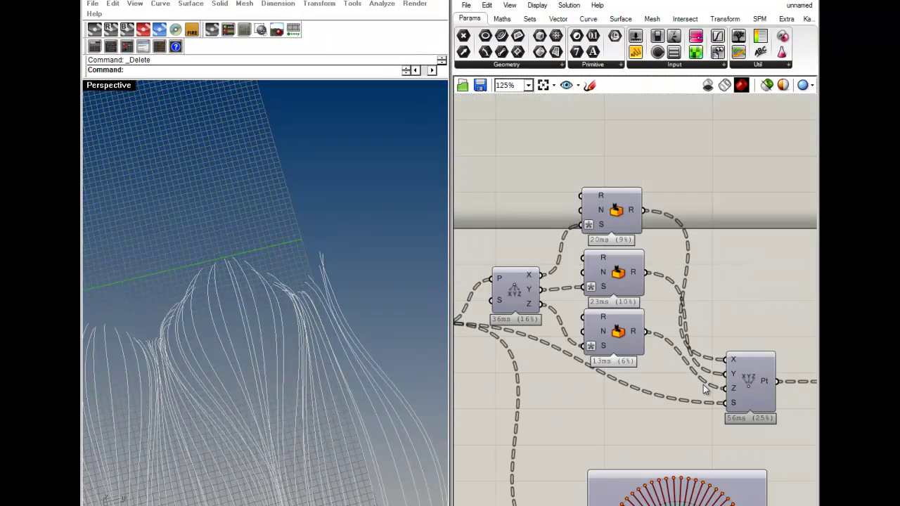
# Trace the data from Surface Frames through Deconstruct to the Random components' inputs and outputs
pyautogui.moveTo(564, 388); pyautogui.dragTo(636, 379, button='right')
pyautogui.moveTo(702, 394); pyautogui.dragTo(635, 403, button='right')
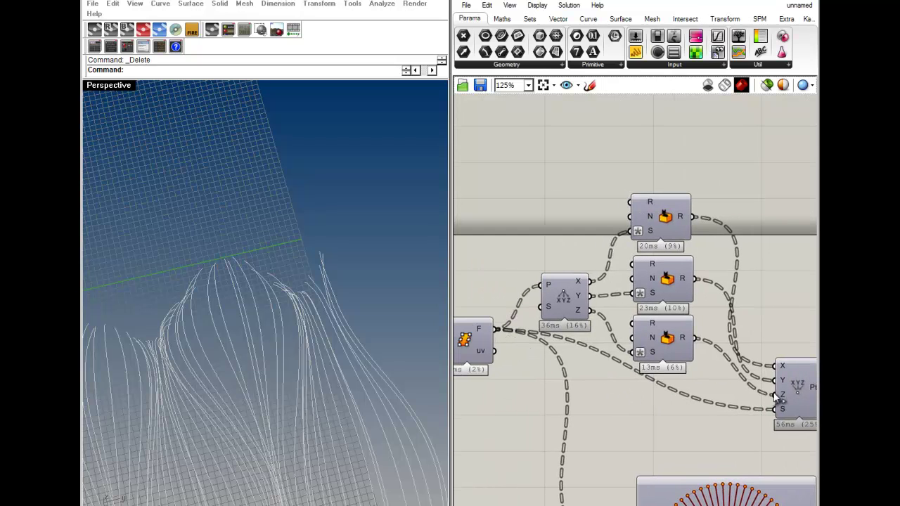
pyautogui.scroll(2, 548, 348)
pyautogui.moveTo(596, 344)
pyautogui.moveTo(556, 355); pyautogui.dragTo(651, 399, button='right')
pyautogui.moveTo(665, 385); pyautogui.dragTo(669, 389)
pyautogui.click(766, 360)
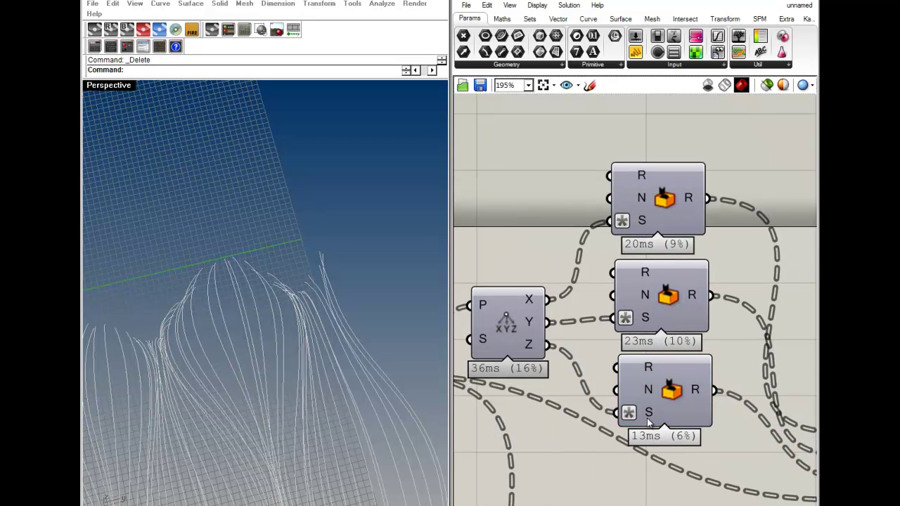
# Inspect the data paths at the third Random component's R output
pyautogui.moveTo(648, 420)
pyautogui.moveTo(648, 420); pyautogui.dragTo(603, 295, button='right')
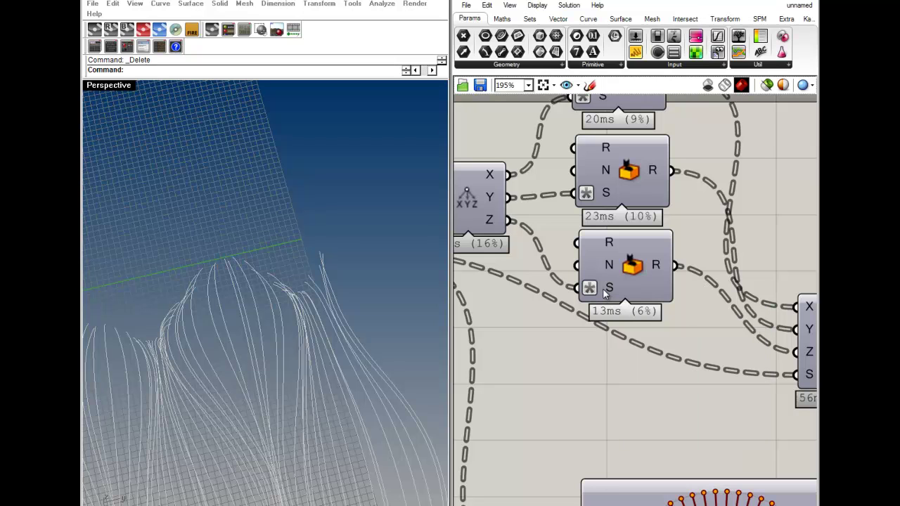
pyautogui.moveTo(659, 264)
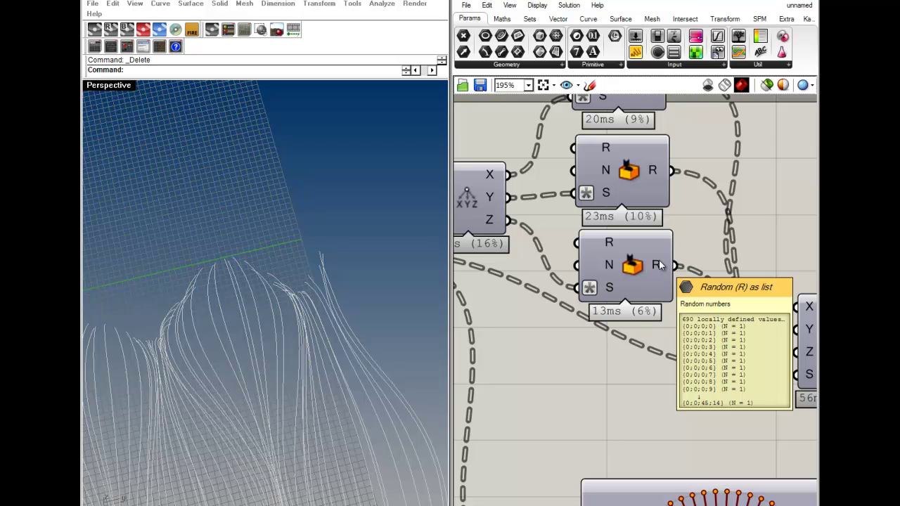
pyautogui.scroll(-4, 658, 264)
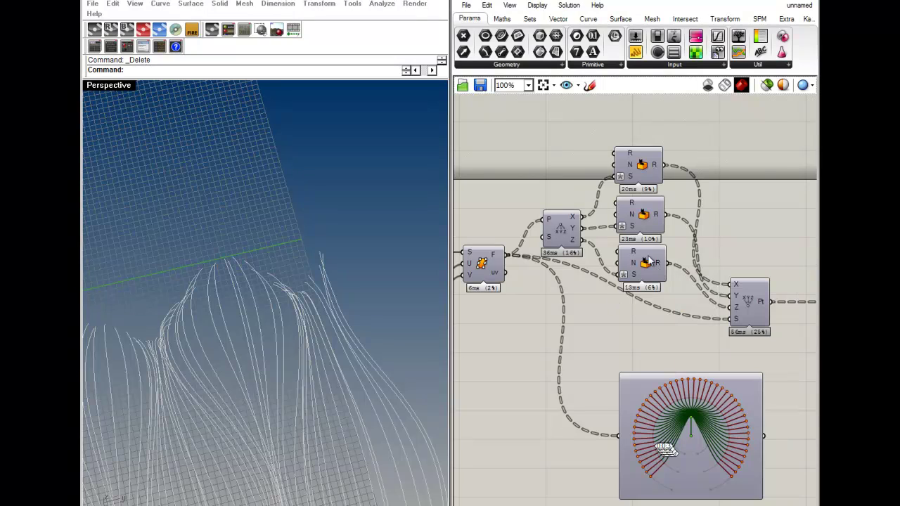
# Graft the F output of Surface Frames
pyautogui.click(528, 19)
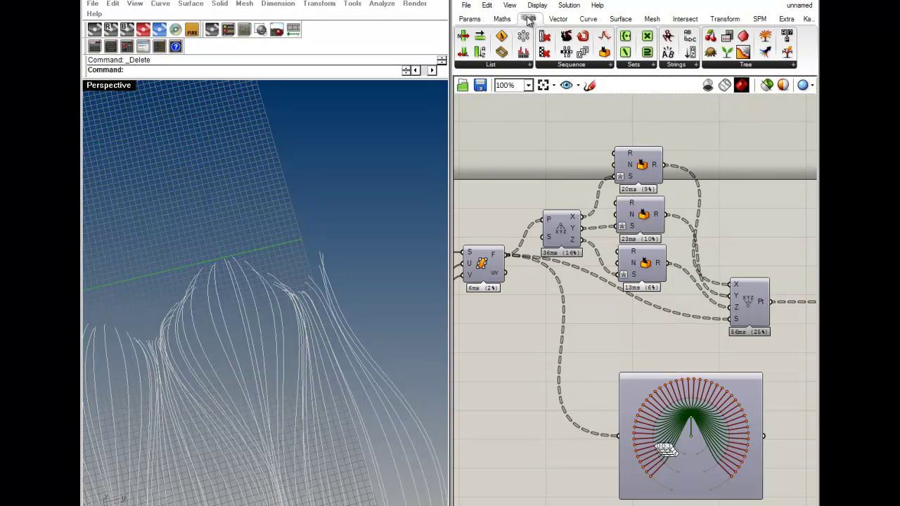
pyautogui.scroll(5, 526, 301)
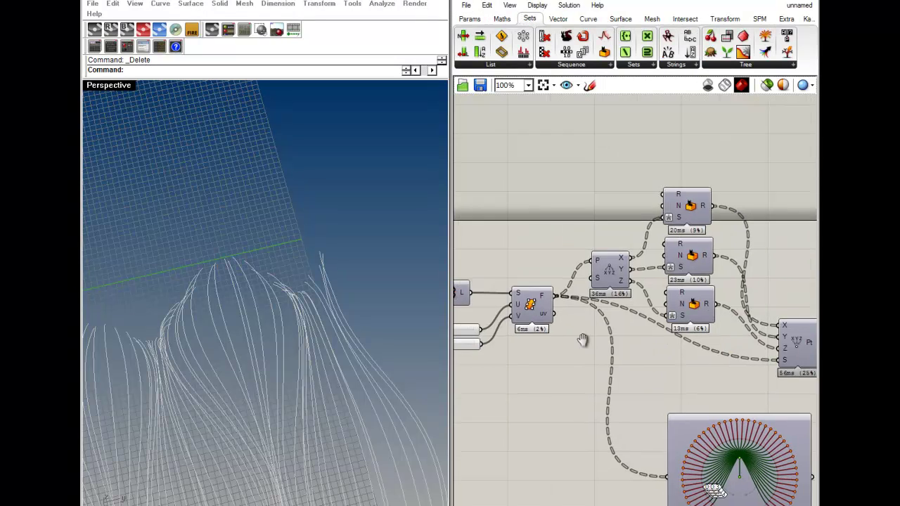
pyautogui.rightClick(566, 289)
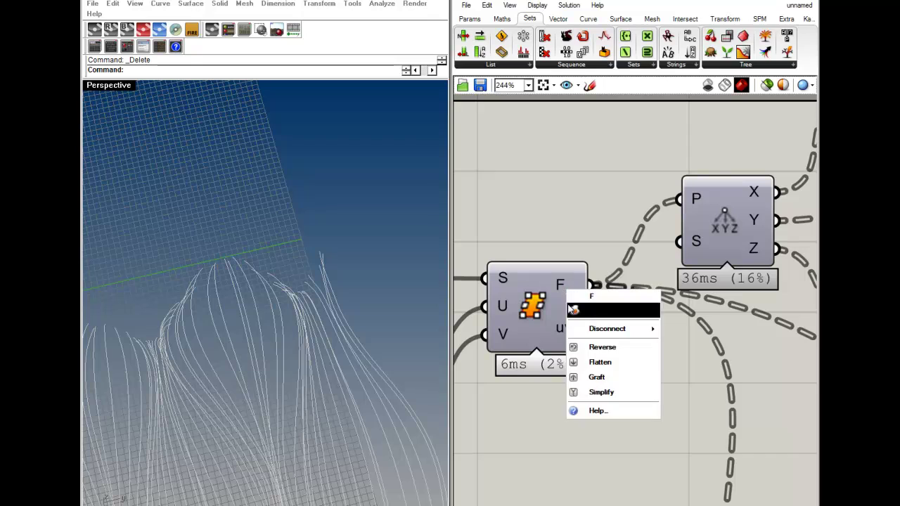
pyautogui.click(597, 377)
# Examine the branch structure of the grafted frames in the Param Viewer's tree diagram
pyautogui.scroll(-5, 568, 312)
pyautogui.scroll(15, 628, 375)
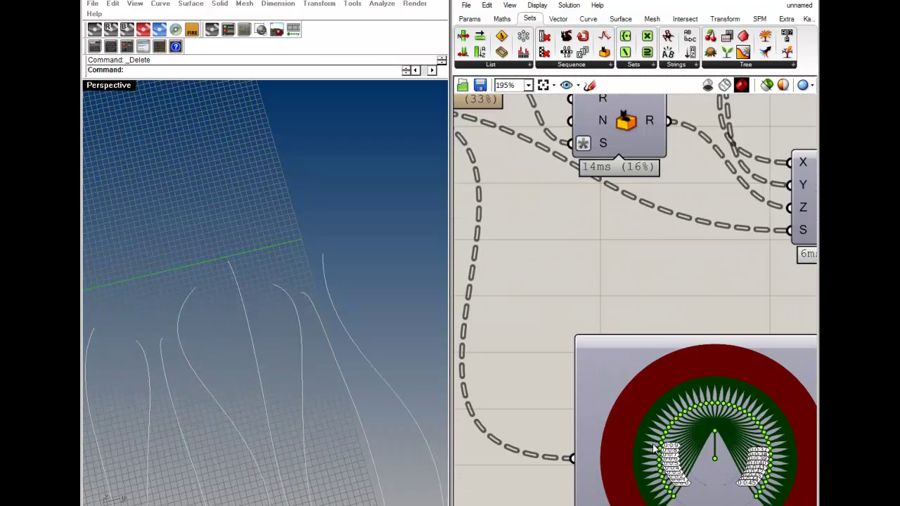
pyautogui.scroll(-12, 576, 371)
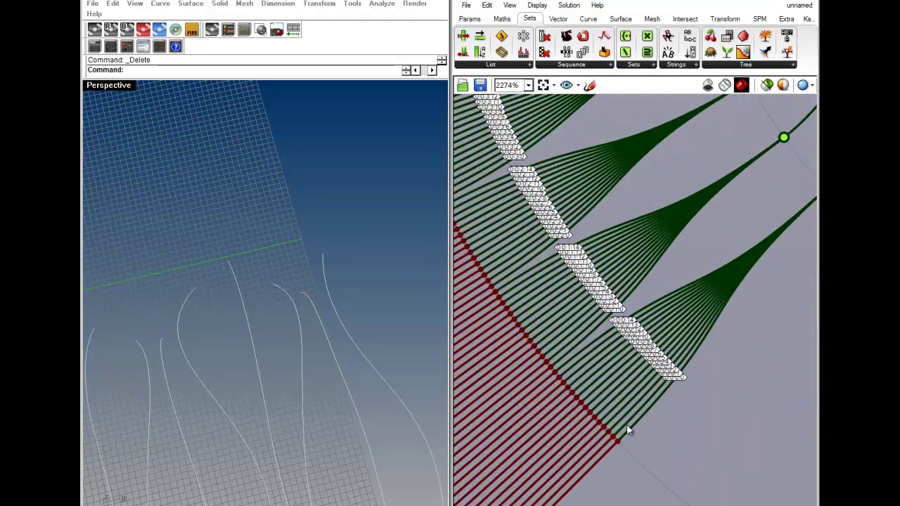
pyautogui.scroll(5, 628, 407)
pyautogui.scroll(7, 619, 414)
pyautogui.scroll(-12, 651, 363)
pyautogui.moveTo(564, 267); pyautogui.dragTo(629, 455, button='right')
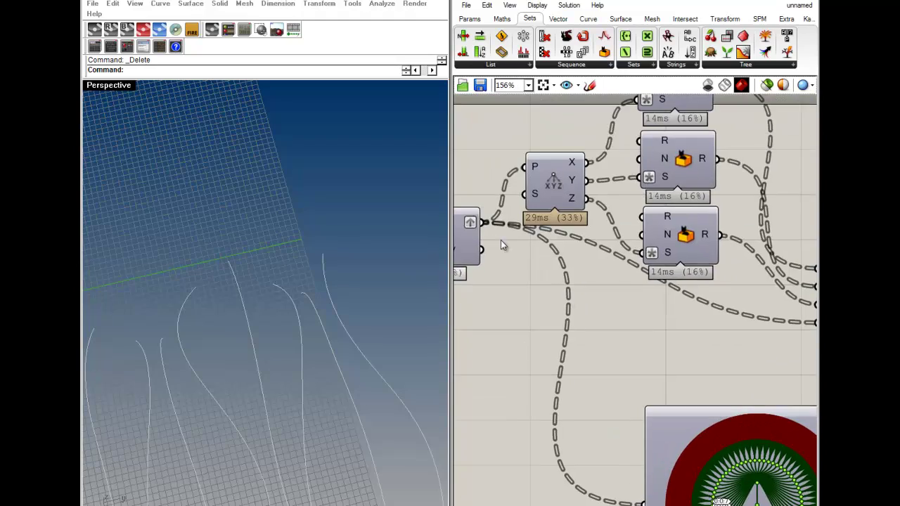
# Trace the grafted data from Surface Frames to Point XYZ and check the paths at its Z input and Pt output
pyautogui.moveTo(509, 254); pyautogui.dragTo(631, 291, button='right')
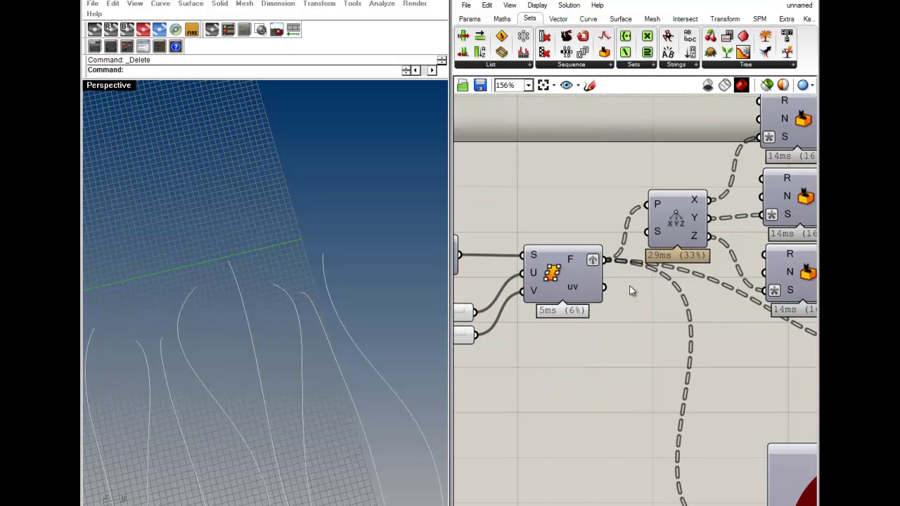
pyautogui.moveTo(698, 352); pyautogui.dragTo(591, 248, button='right')
pyautogui.moveTo(665, 220); pyautogui.dragTo(553, 313, button='right')
pyautogui.moveTo(706, 357); pyautogui.dragTo(677, 353, button='right')
pyautogui.scroll(-2, 583, 353)
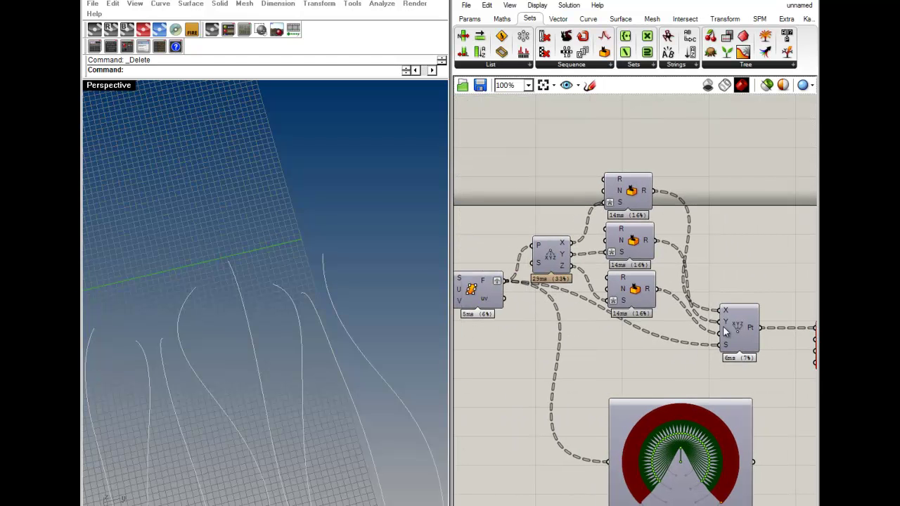
pyautogui.moveTo(725, 332); pyautogui.dragTo(723, 334)
pyautogui.click(706, 308)
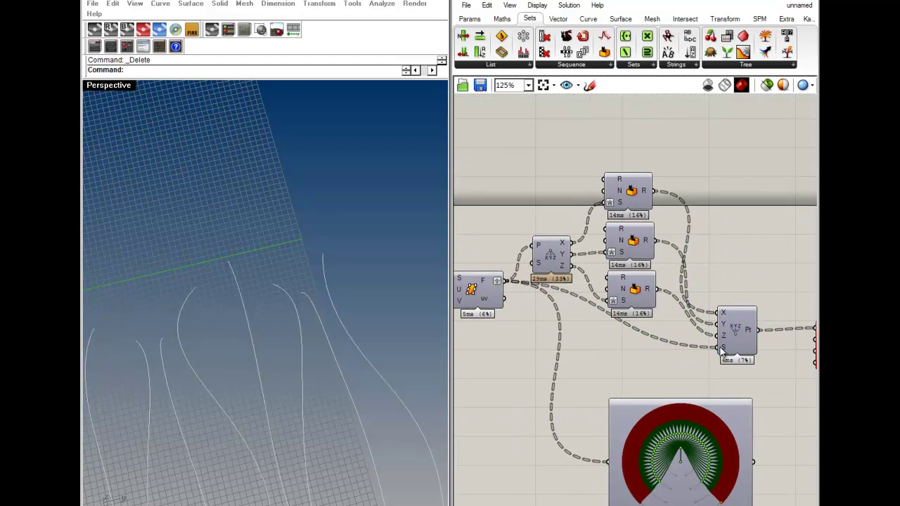
pyautogui.scroll(3, 723, 353)
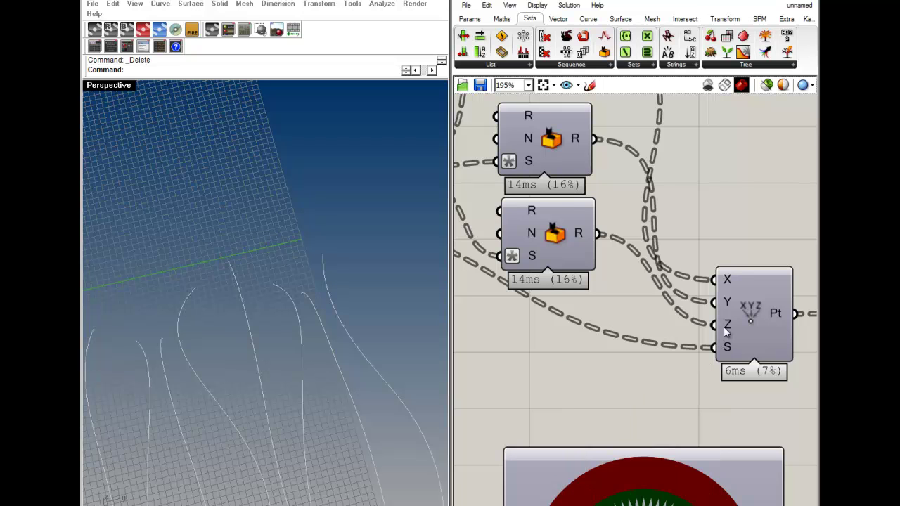
pyautogui.moveTo(725, 330)
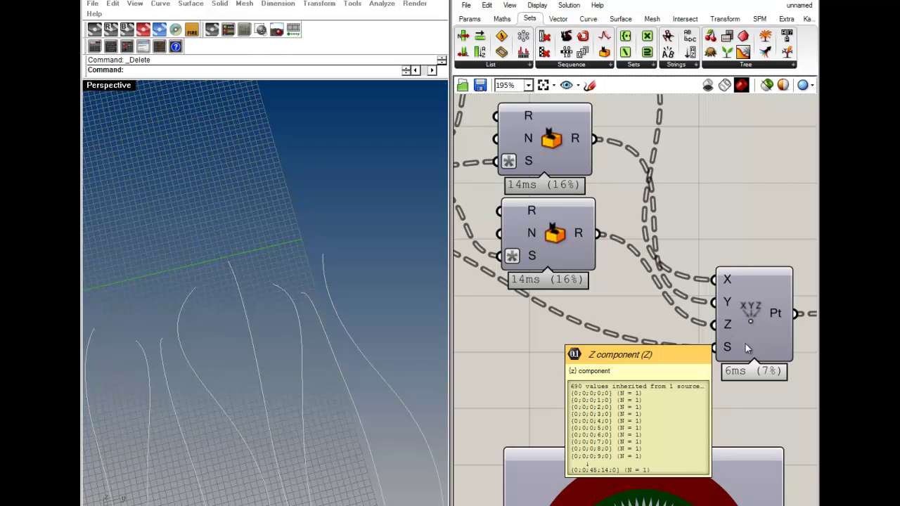
pyautogui.moveTo(747, 348); pyautogui.dragTo(610, 382, button='right')
pyautogui.moveTo(744, 363); pyautogui.dragTo(734, 370)
pyautogui.click(742, 312)
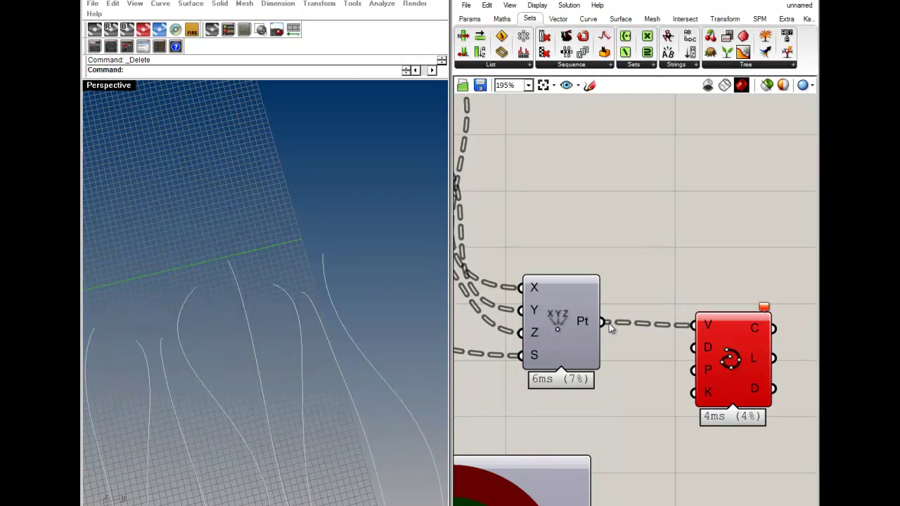
pyautogui.moveTo(591, 322)
# Shift the Interpolate component aside, place the Param Viewer above it, and connect Point XYZ's Pt output to the viewer
pyautogui.moveTo(646, 367); pyautogui.dragTo(582, 347, button='right')
pyautogui.moveTo(661, 359); pyautogui.dragTo(722, 356)
pyautogui.scroll(-5, 650, 251)
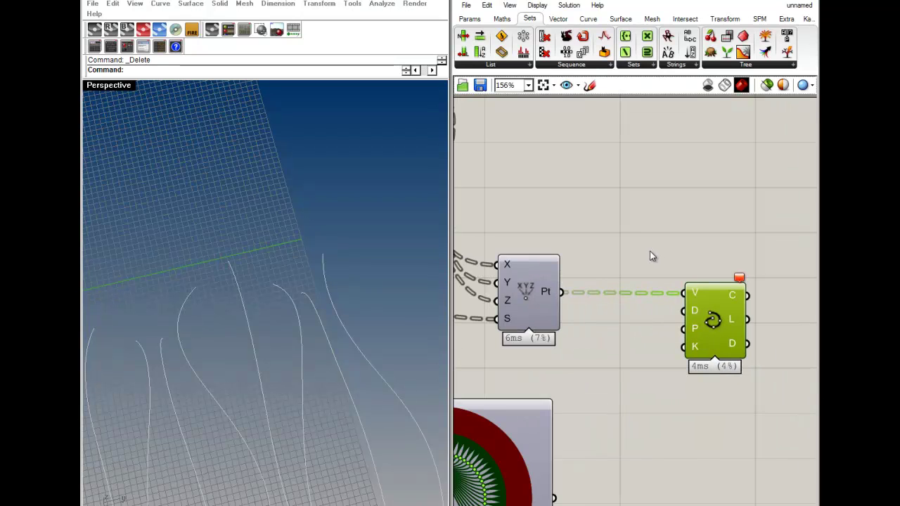
pyautogui.moveTo(521, 404); pyautogui.dragTo(646, 255)
pyautogui.moveTo(595, 273); pyautogui.dragTo(590, 315)
pyautogui.moveTo(627, 287); pyautogui.dragTo(623, 271)
# Examine the branch levels and path labels of Point XYZ's output in the Param Viewer, from the outermost ring inward
pyautogui.scroll(1, 609, 267)
pyautogui.scroll(10, 609, 273)
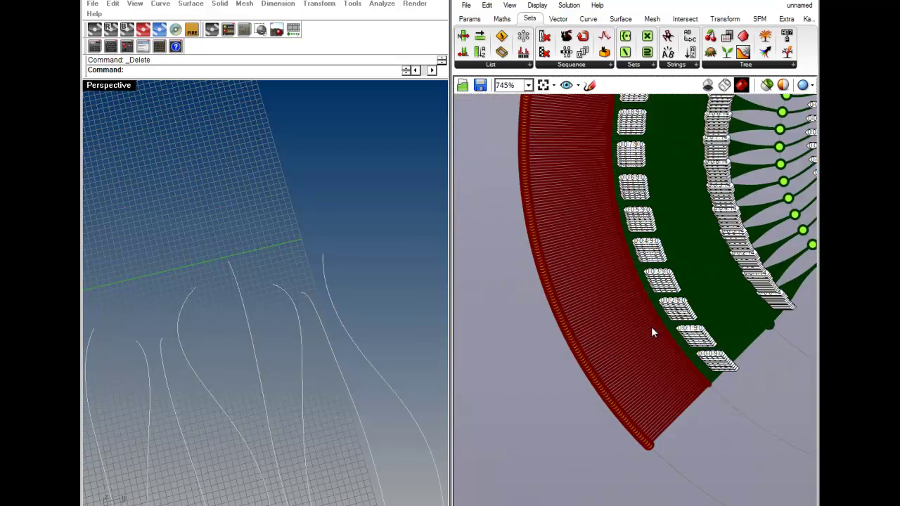
pyautogui.scroll(3, 645, 352)
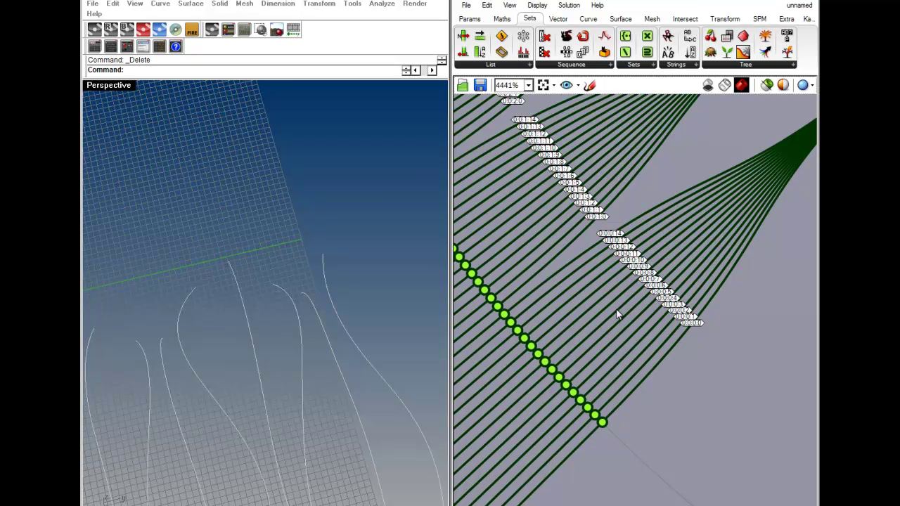
pyautogui.moveTo(659, 281); pyautogui.dragTo(636, 335, button='right')
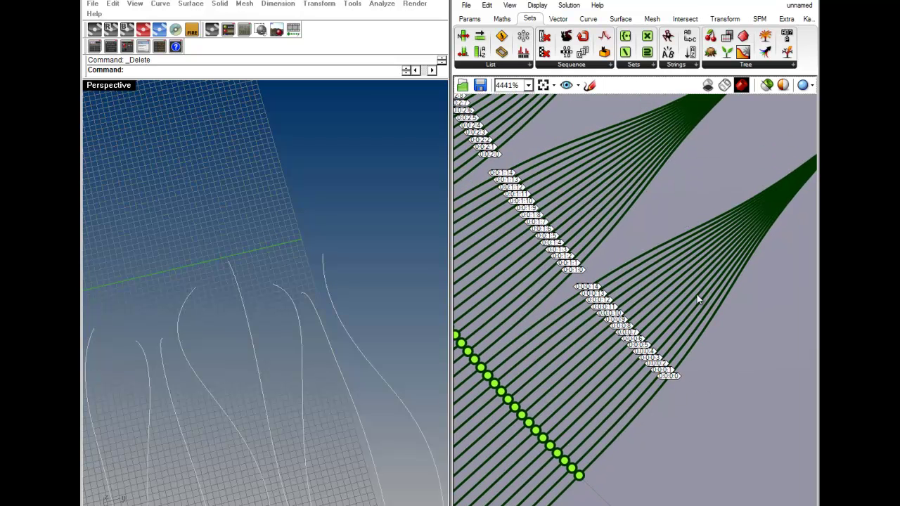
pyautogui.moveTo(759, 229); pyautogui.dragTo(606, 336, button='right')
pyautogui.moveTo(706, 260); pyautogui.dragTo(649, 345, button='right')
pyautogui.scroll(-5, 674, 297)
pyautogui.scroll(4, 680, 288)
pyautogui.scroll(-2, 608, 368)
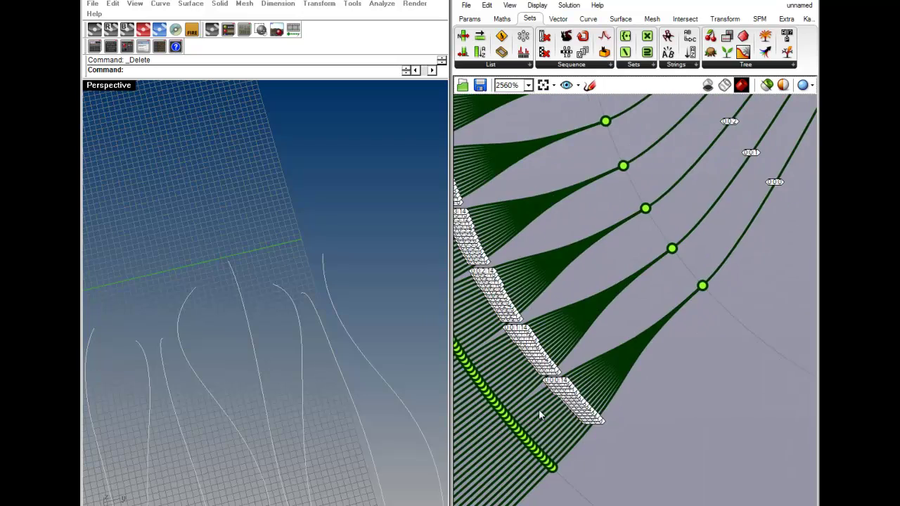
pyautogui.scroll(3, 538, 415)
pyautogui.scroll(-10, 589, 348)
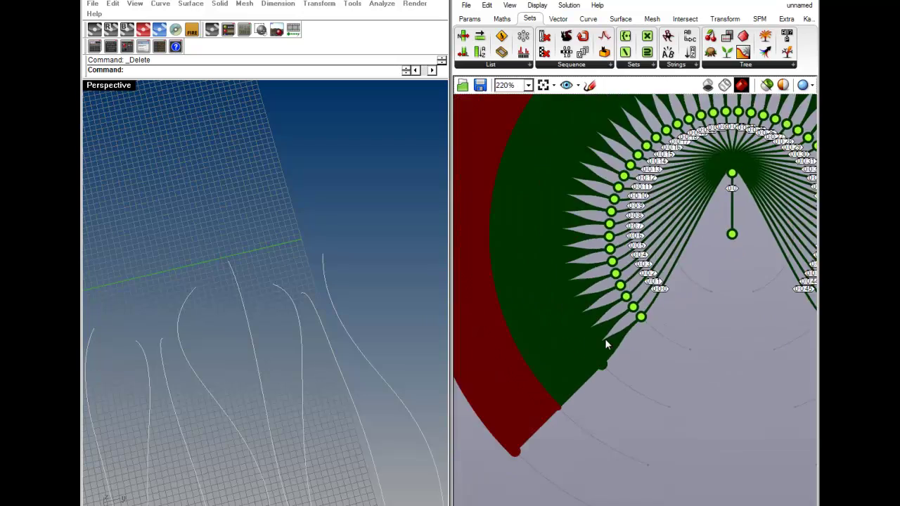
# Add a Shift Paths component between Point XYZ and Interpolate and connect Point XYZ's Pt output to its D input
pyautogui.moveTo(650, 347); pyautogui.dragTo(669, 338)
pyautogui.click(710, 413)
pyautogui.moveTo(652, 411); pyautogui.dragTo(699, 409)
pyautogui.click(662, 444)
pyautogui.moveTo(616, 435); pyautogui.dragTo(595, 404, button='right')
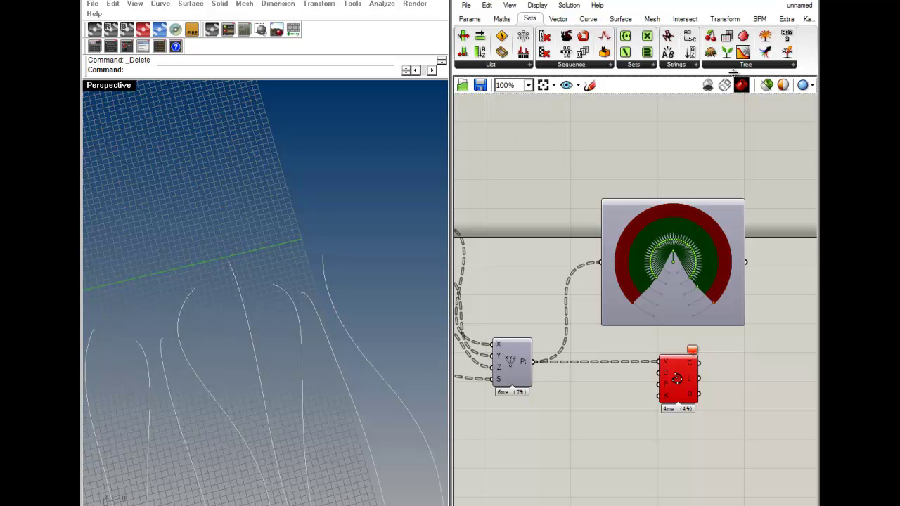
pyautogui.click(758, 66)
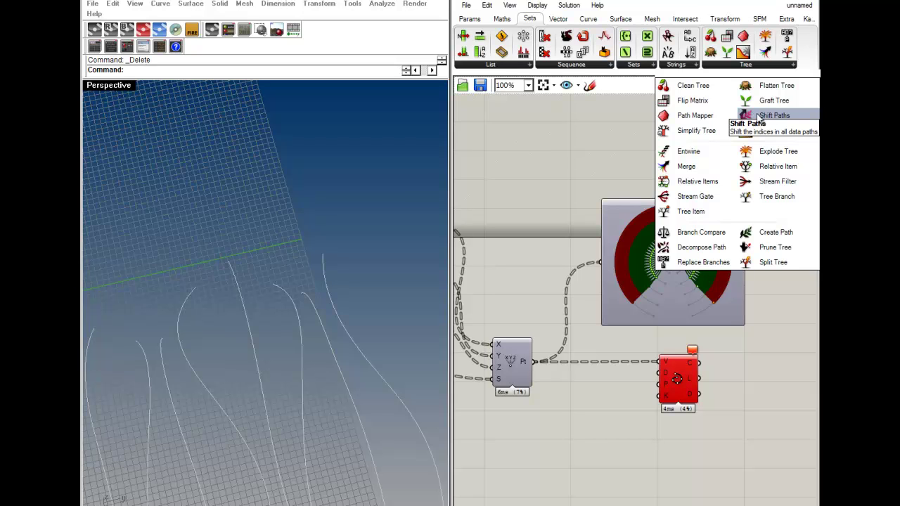
pyautogui.moveTo(746, 116); pyautogui.dragTo(568, 381)
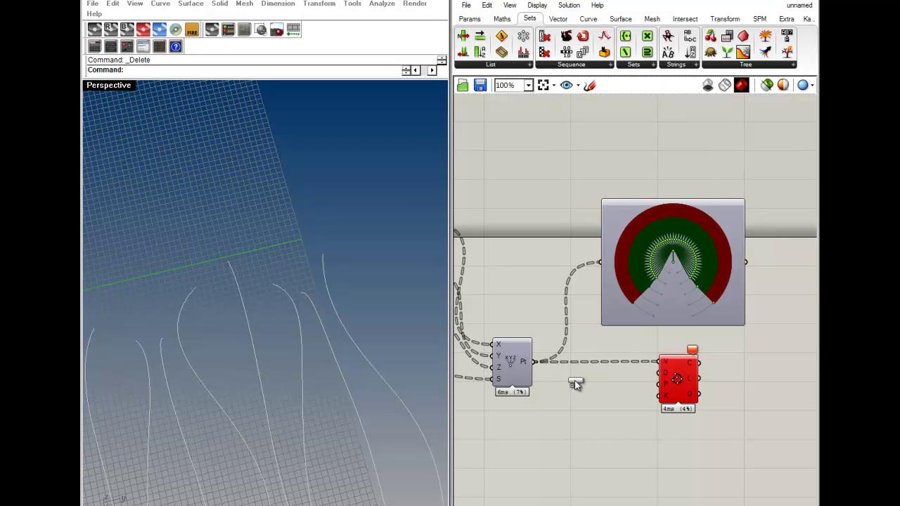
pyautogui.scroll(5, 571, 398)
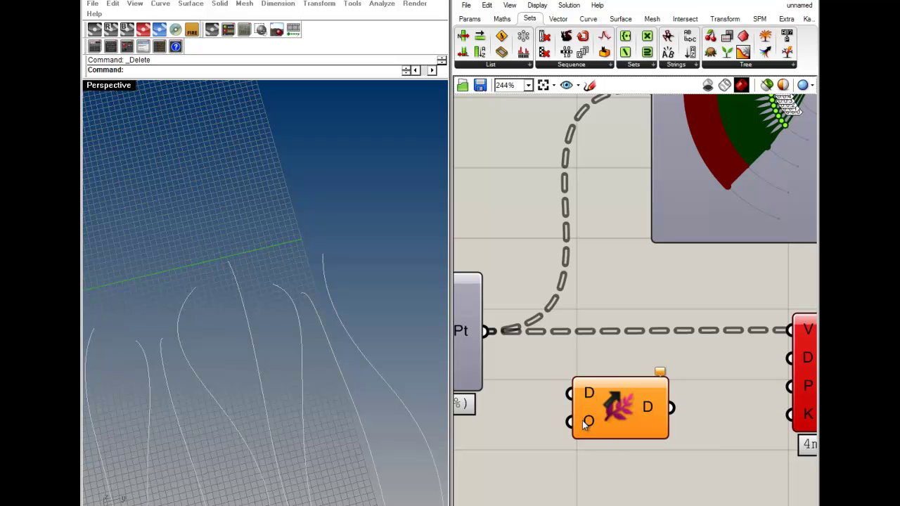
pyautogui.moveTo(570, 393); pyautogui.dragTo(485, 331)
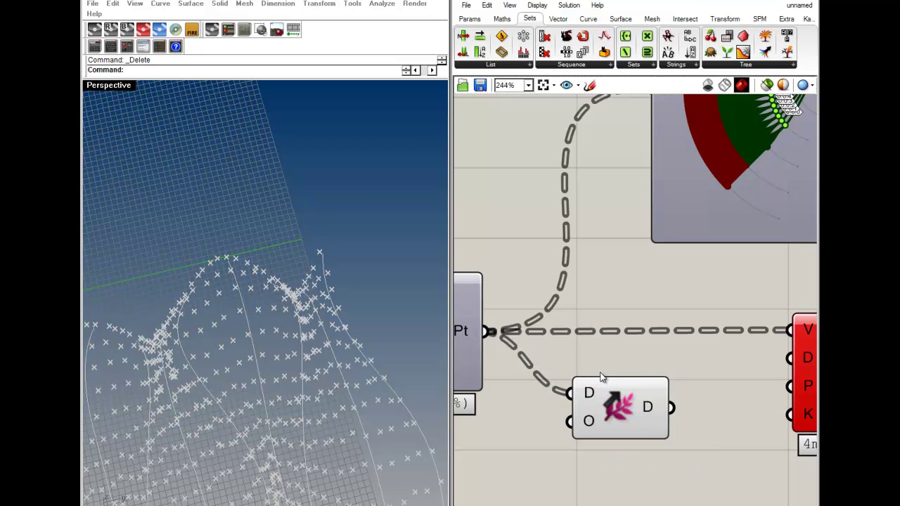
# Rewire the Param Viewer to the D output of Shift Paths and view its tree diagram
pyautogui.moveTo(671, 407); pyautogui.dragTo(631, 215)
pyautogui.moveTo(592, 304); pyautogui.dragTo(553, 409, button='right')
pyautogui.scroll(-2, 553, 408)
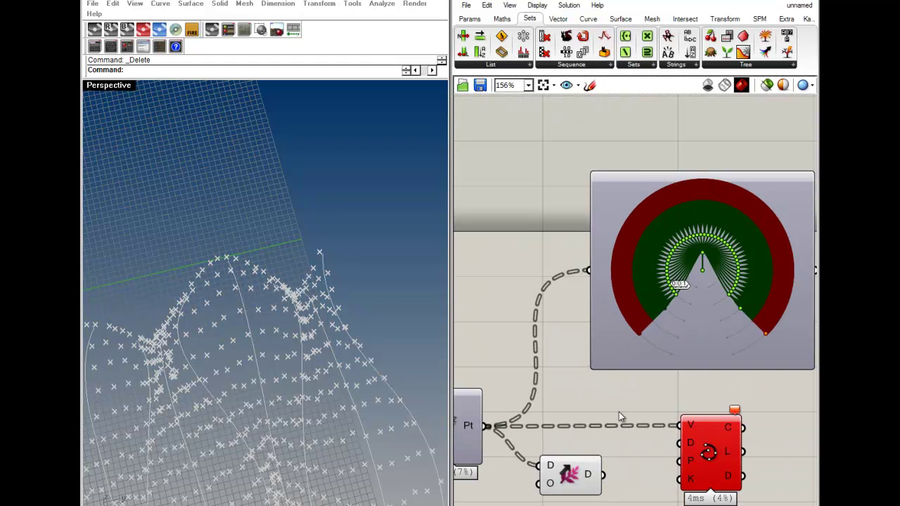
pyautogui.moveTo(604, 475); pyautogui.dragTo(589, 272)
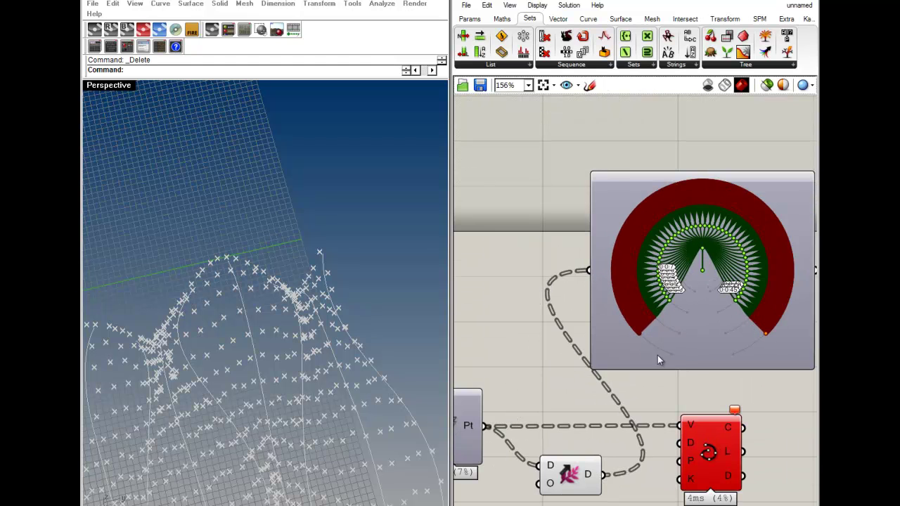
pyautogui.scroll(5, 681, 336)
pyautogui.scroll(-8, 618, 284)
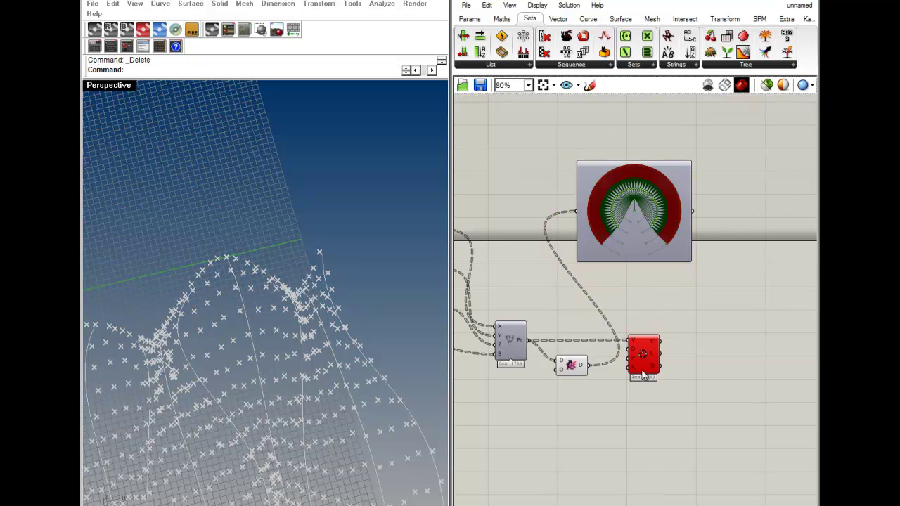
pyautogui.scroll(3, 572, 350)
# Compare the path indices at Point XYZ's Pt output with those at Shift Paths' D output
pyautogui.moveTo(469, 336)
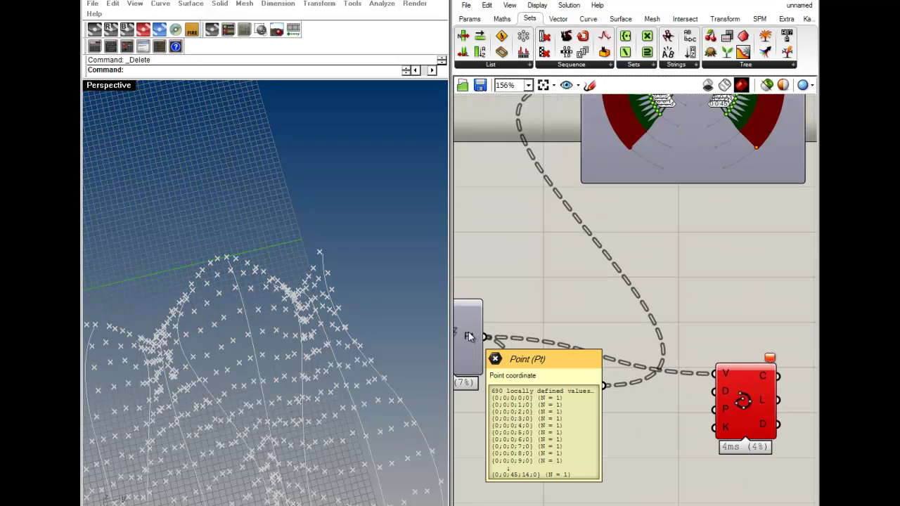
pyautogui.moveTo(588, 385)
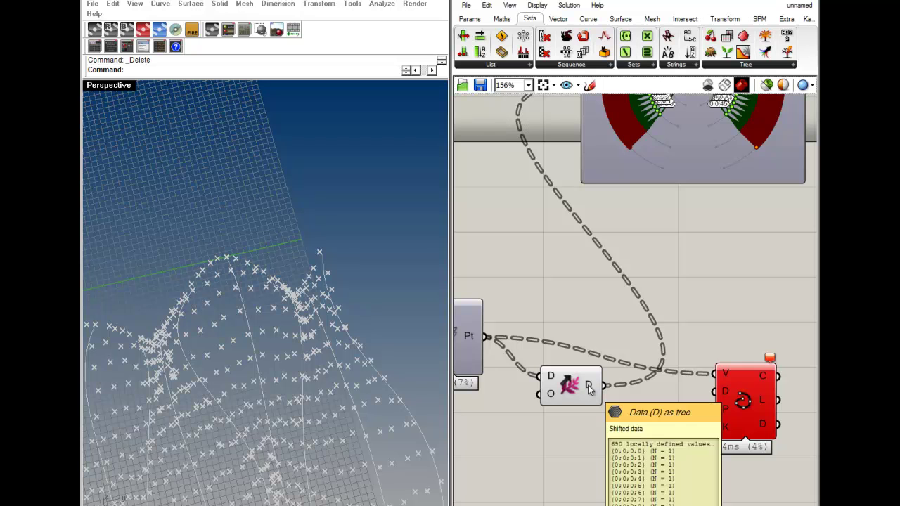
pyautogui.moveTo(502, 333); pyautogui.dragTo(553, 339, button='right')
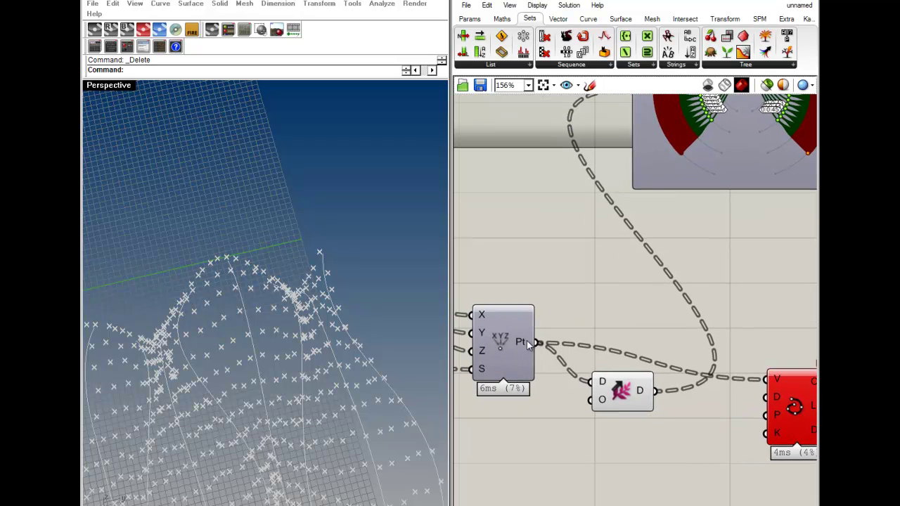
pyautogui.moveTo(527, 342)
pyautogui.scroll(4, 527, 340)
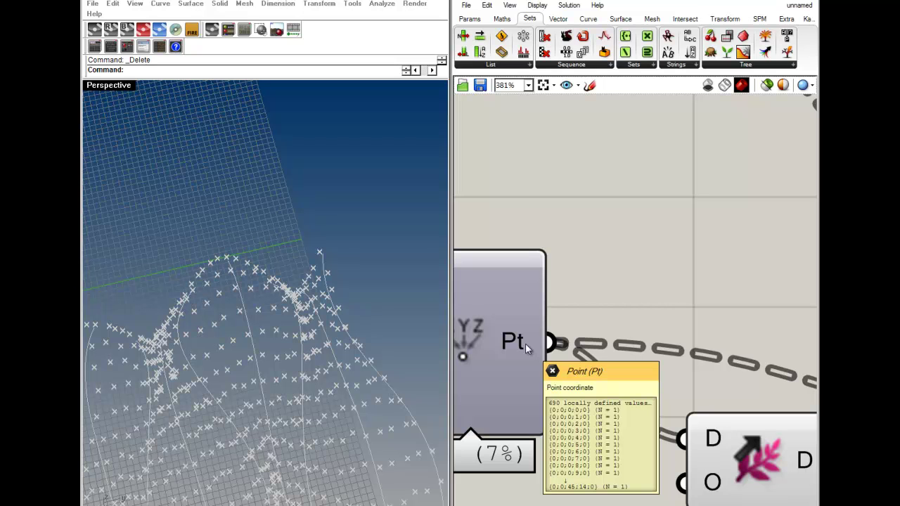
pyautogui.moveTo(614, 365); pyautogui.dragTo(521, 305, button='right')
pyautogui.moveTo(720, 403)
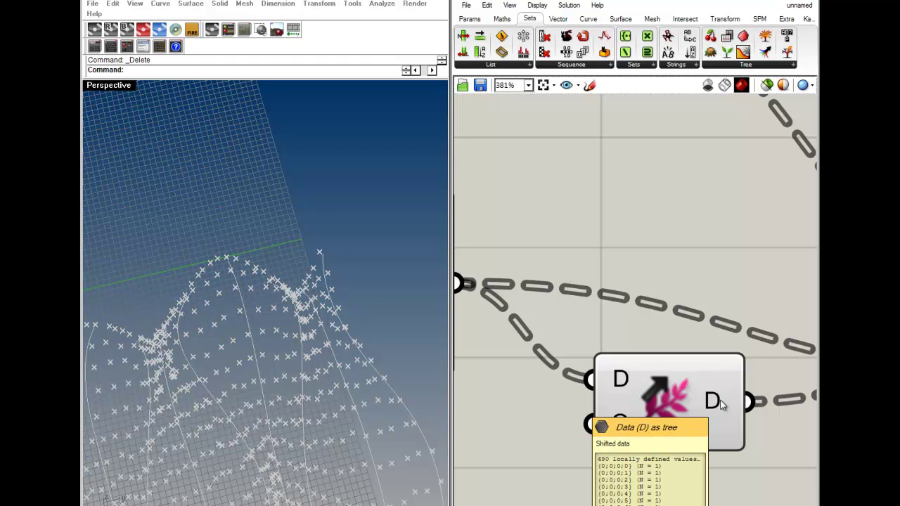
pyautogui.moveTo(693, 404); pyautogui.dragTo(615, 401)
pyautogui.click(607, 238)
# Examine the branch levels of the shifted data tree in the Param Viewer
pyautogui.scroll(-5, 607, 238)
pyautogui.moveTo(637, 301); pyautogui.dragTo(625, 498, button='right')
pyautogui.scroll(1, 659, 300)
pyautogui.moveTo(679, 353); pyautogui.dragTo(618, 290, button='right')
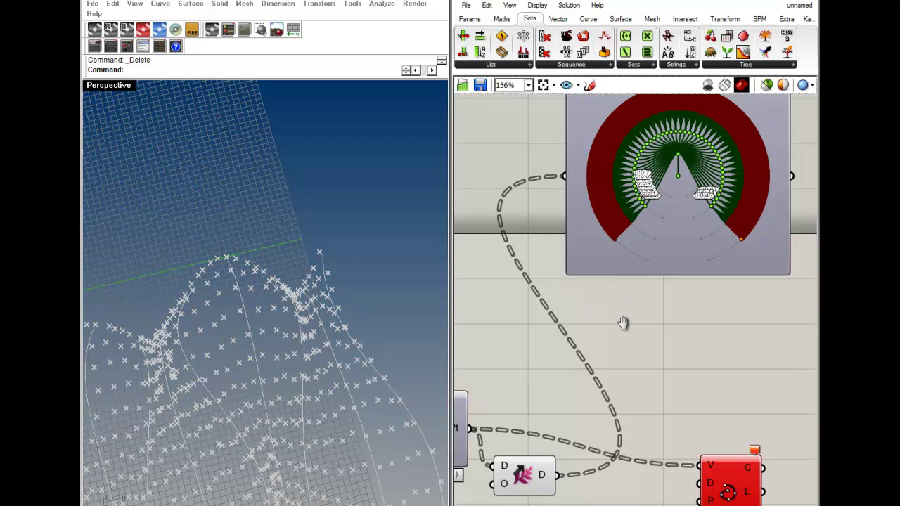
pyautogui.moveTo(625, 324); pyautogui.dragTo(679, 342, button='right')
pyautogui.scroll(7, 670, 237)
pyautogui.moveTo(609, 360); pyautogui.dragTo(597, 420, button='right')
pyautogui.scroll(-8, 596, 420)
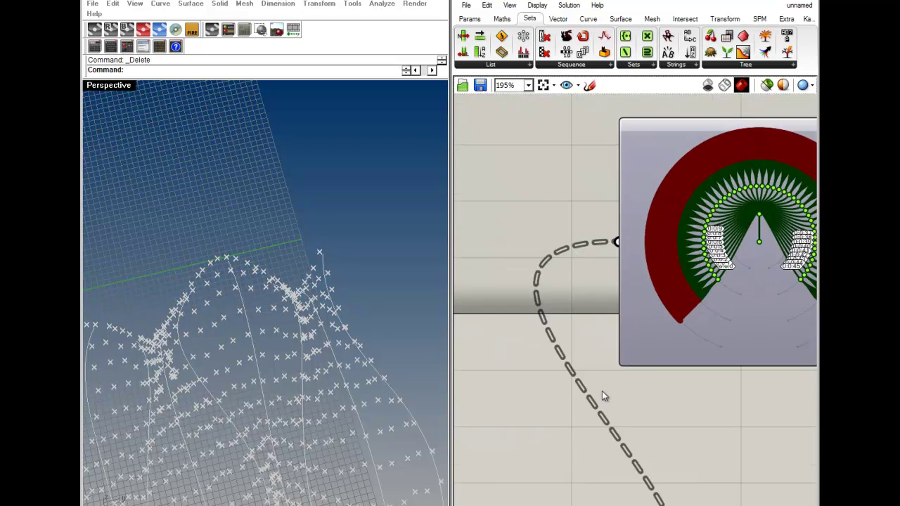
# Reconnect the Param Viewer to Point XYZ's Pt output and inspect the unshifted tree for comparison
pyautogui.moveTo(527, 417); pyautogui.dragTo(518, 395, button='right')
pyautogui.moveTo(525, 457); pyautogui.dragTo(602, 254)
pyautogui.scroll(4, 654, 284)
pyautogui.scroll(5, 644, 276)
pyautogui.scroll(-10, 645, 282)
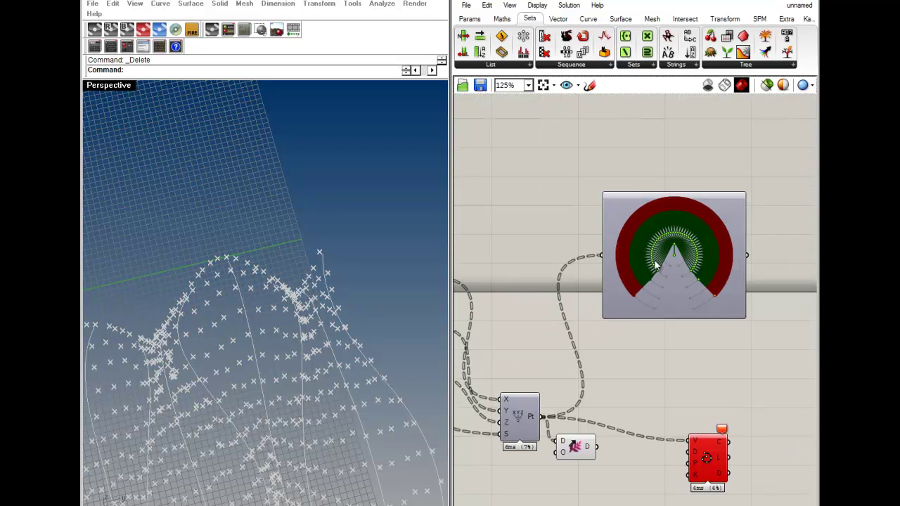